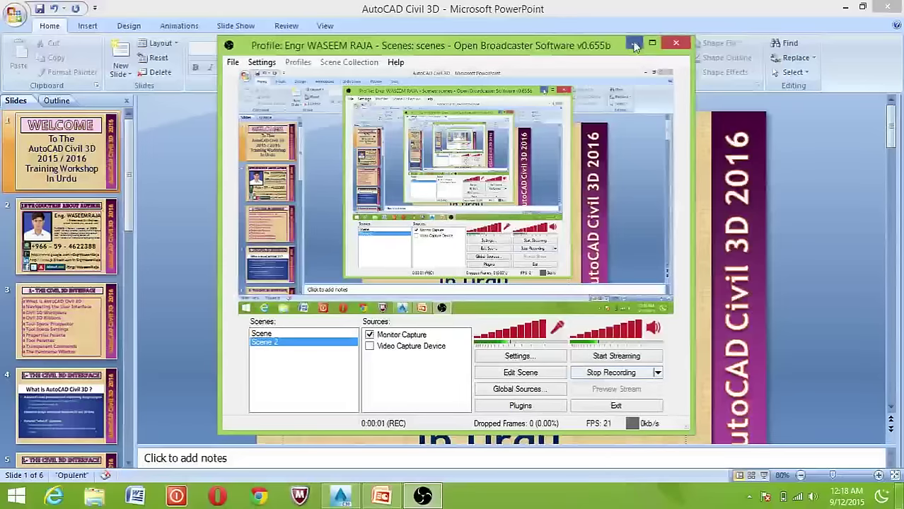
# Minimize the recording window and start the Civil 3D workshop deck as a full-screen slide show
pyautogui.click(633, 43)
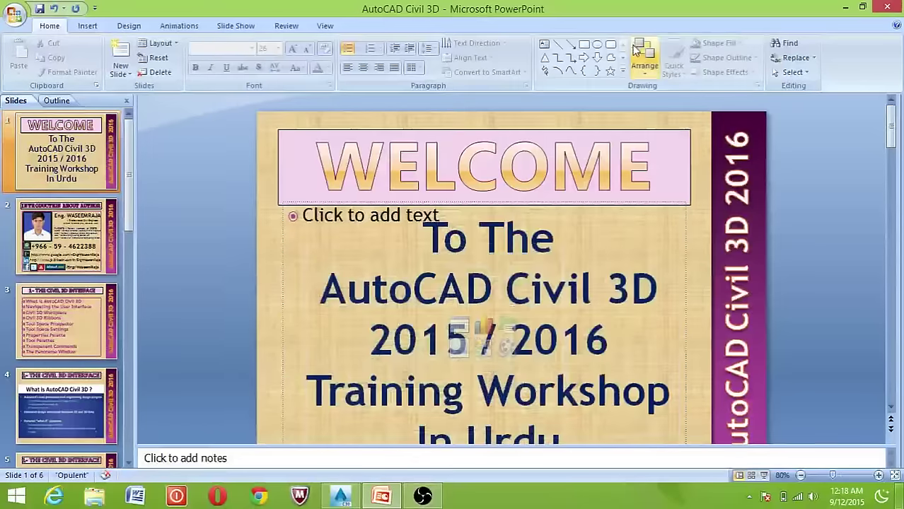
pyautogui.click(764, 476)
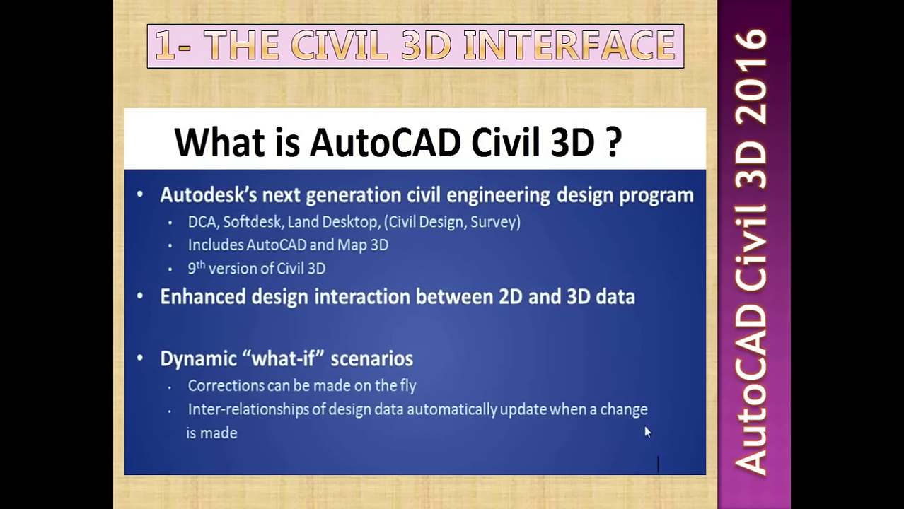
# Advance to the '1- THE CIVIL 3D INTERFACE' slide defining the interface components
pyautogui.press('Right')
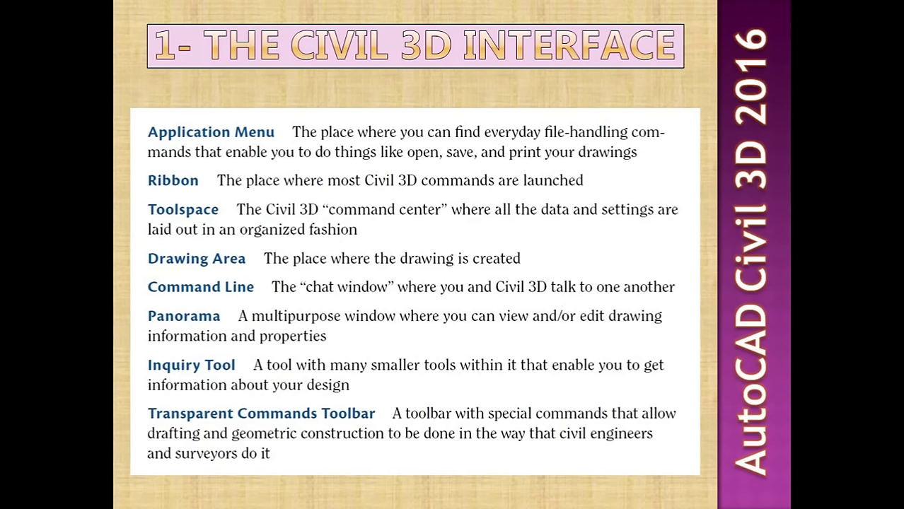
# Advance to the Figure 1.1 slide showing the labelled Civil 3D interface screenshot
pyautogui.press('Right')
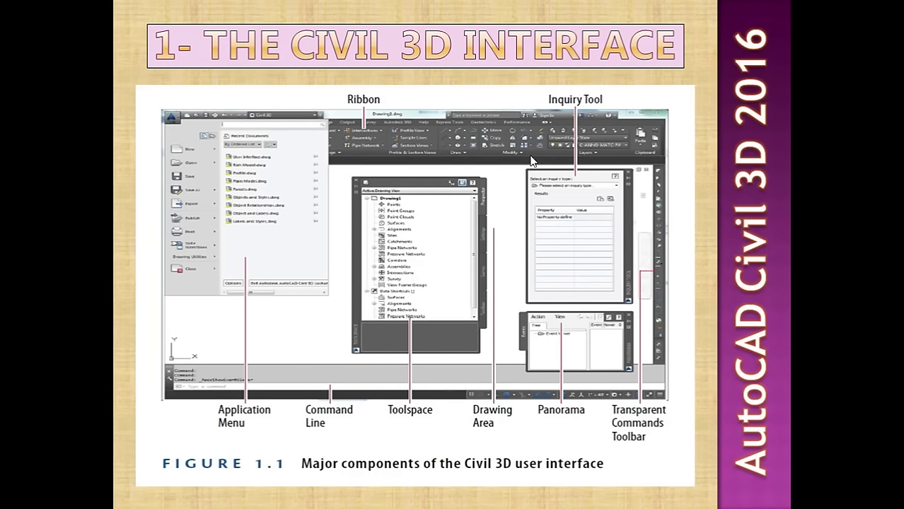
# Move back and forth between the component definitions slide and Figure 1.1, ending on Figure 1.1
pyautogui.click(532, 161)
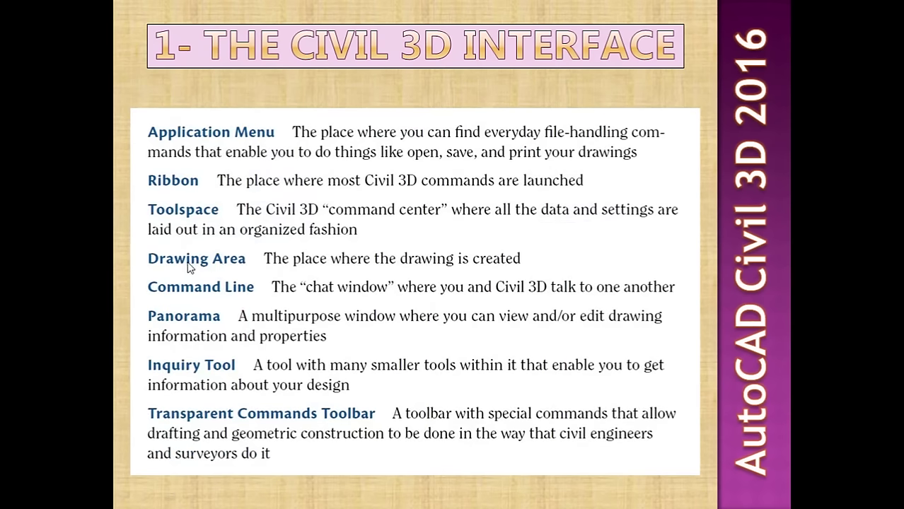
pyautogui.press('Left')
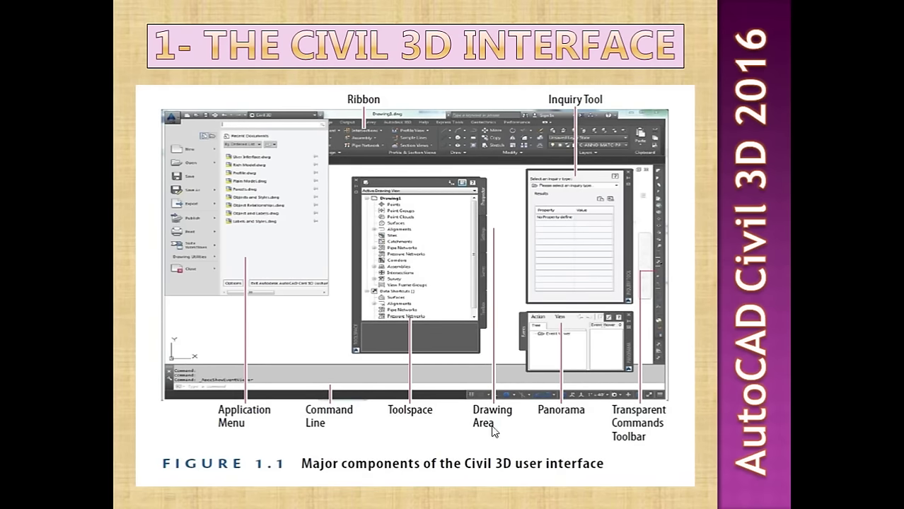
pyautogui.click(508, 317)
pyautogui.press('Right')
pyautogui.click(574, 358)
pyautogui.click(606, 214)
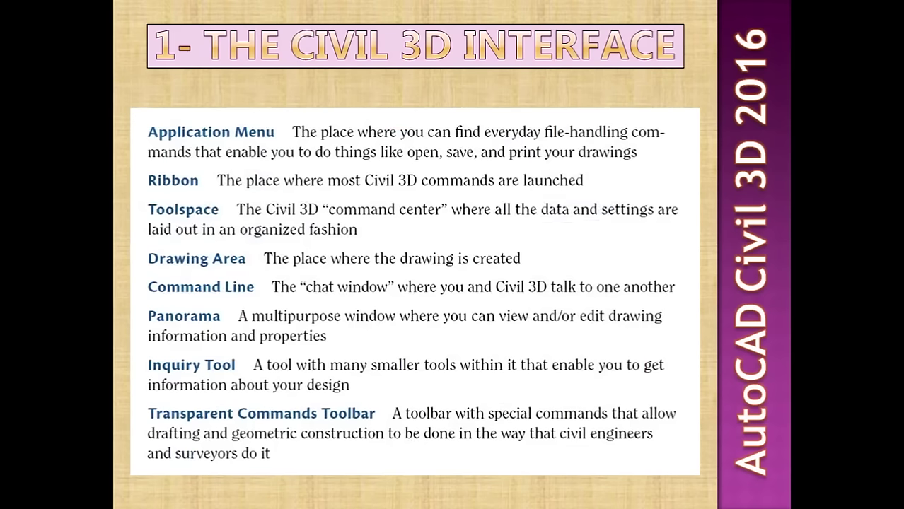
pyautogui.press('Left')
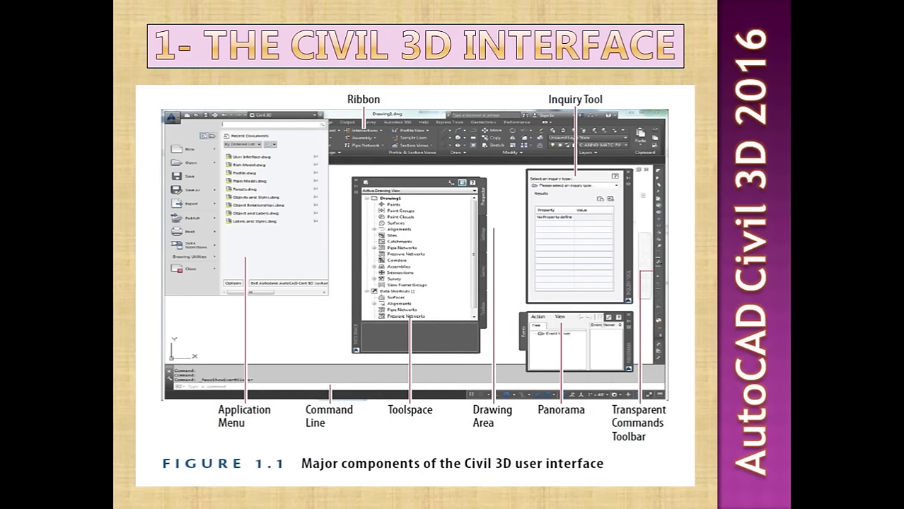
# Exit the slide show and minimize PowerPoint to reveal Drawing1.dwg in Civil 3D
pyautogui.press('Escape')
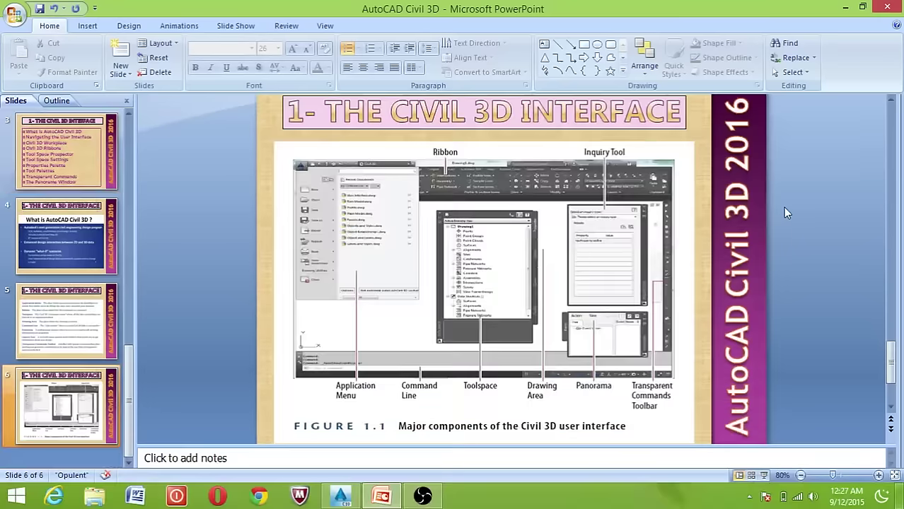
pyautogui.click(845, 7)
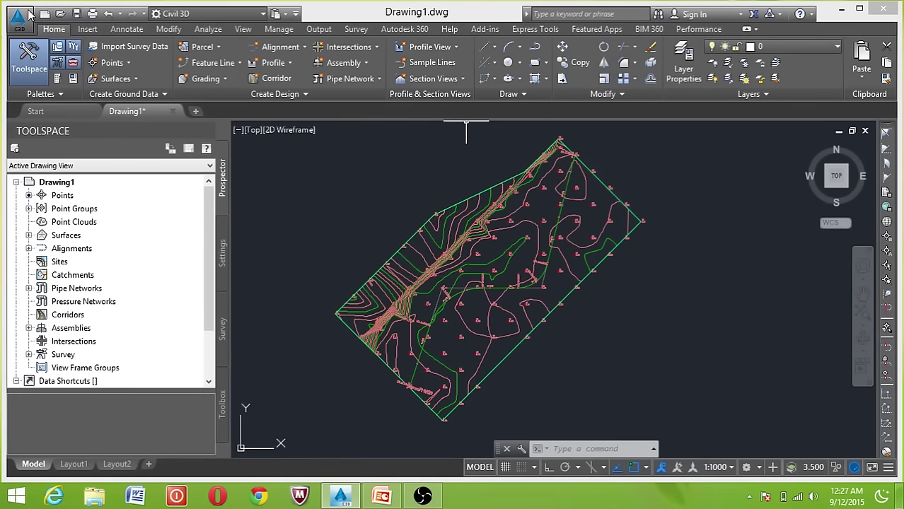
pyautogui.click(20, 17)
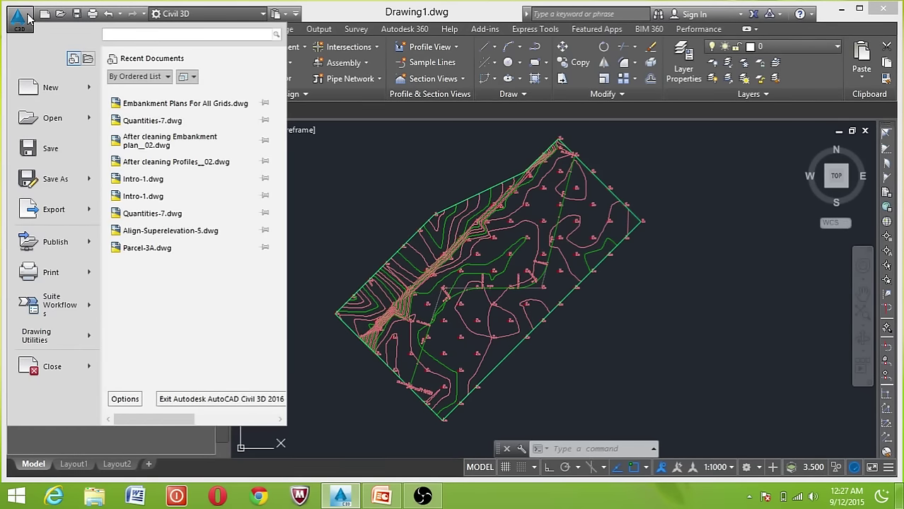
pyautogui.click(27, 17)
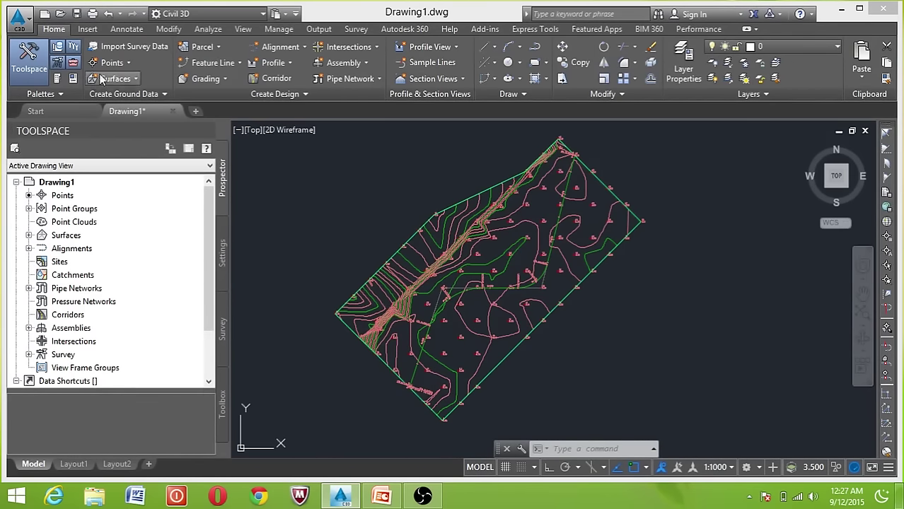
pyautogui.click(88, 30)
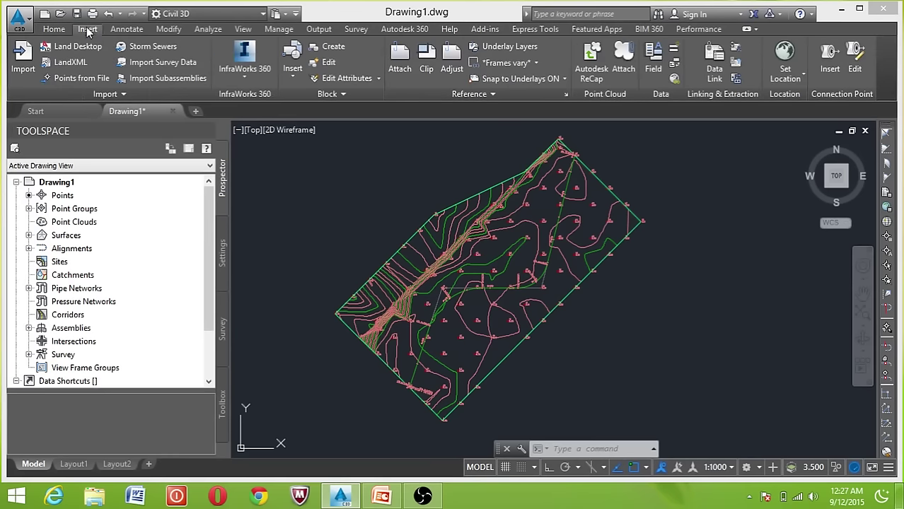
pyautogui.click(126, 29)
pyautogui.click(169, 29)
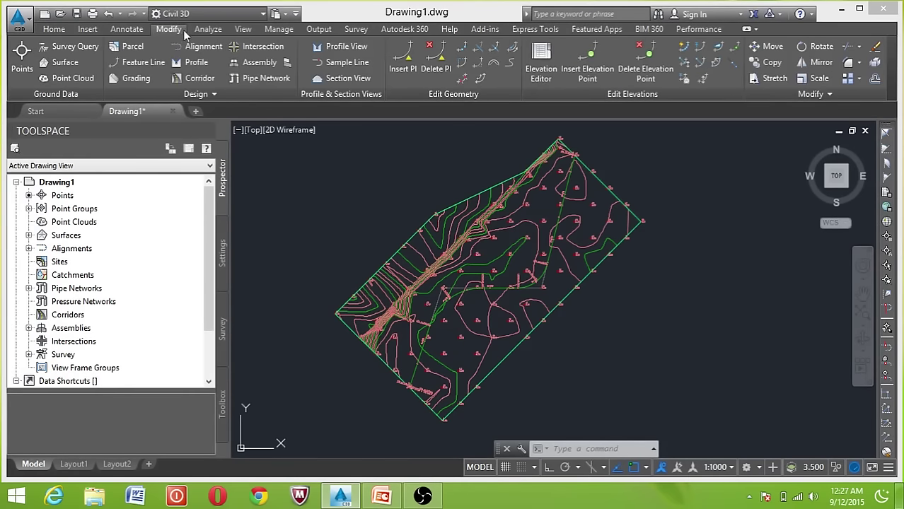
pyautogui.click(208, 29)
pyautogui.click(243, 29)
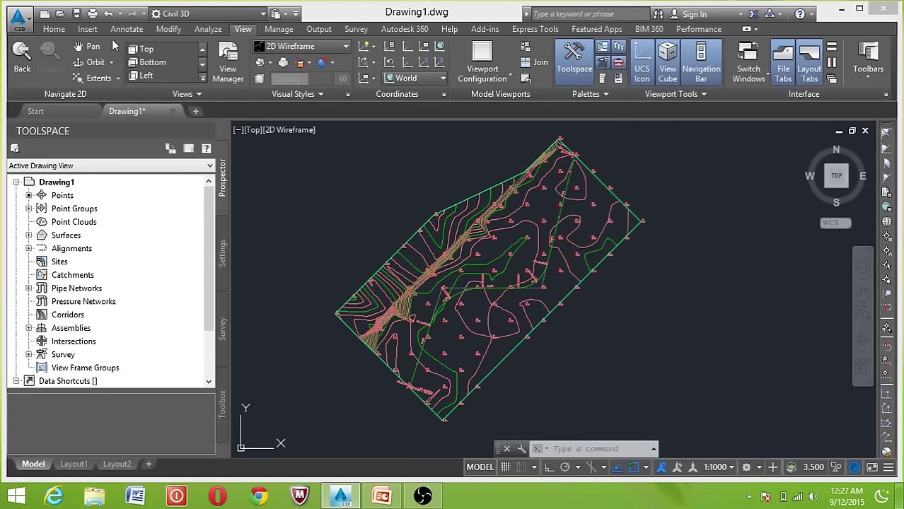
pyautogui.click(58, 29)
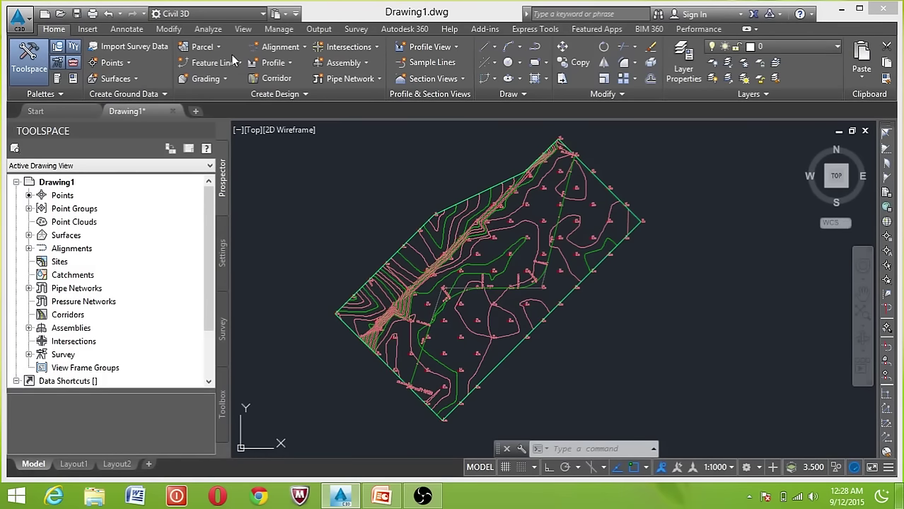
pyautogui.click(318, 29)
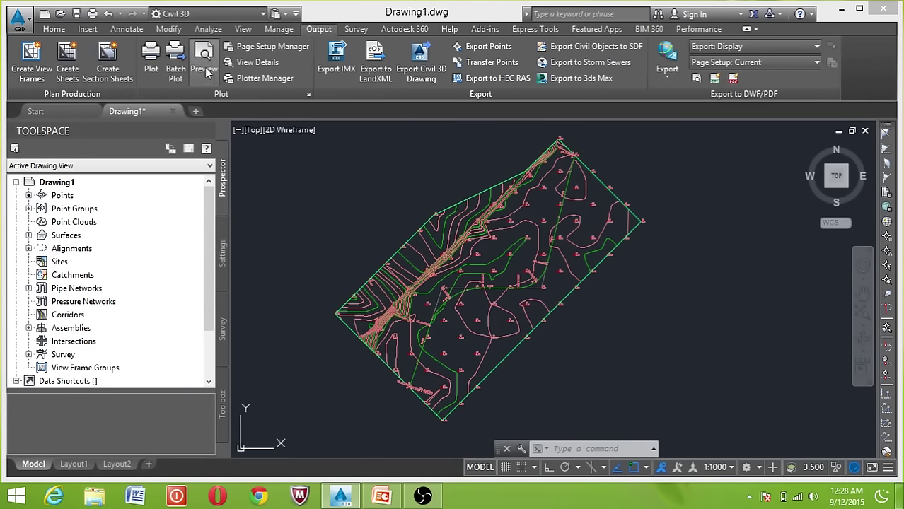
pyautogui.click(54, 30)
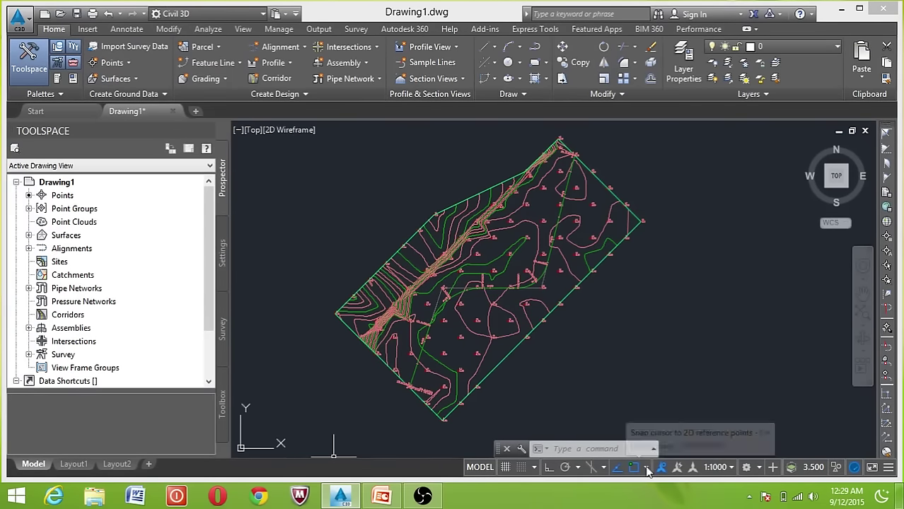
# Check the object snap and status-bar workspace lists, then open the Quick Access workspace list
pyautogui.click(646, 468)
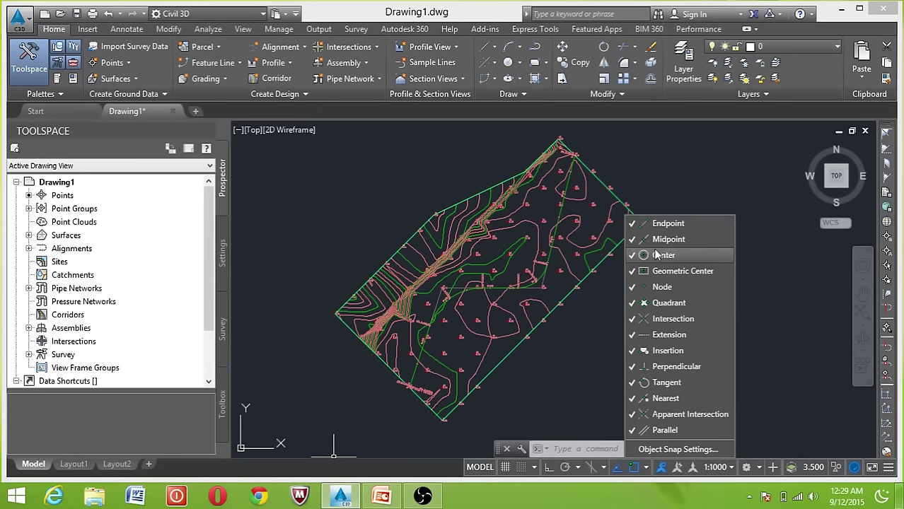
pyautogui.click(645, 469)
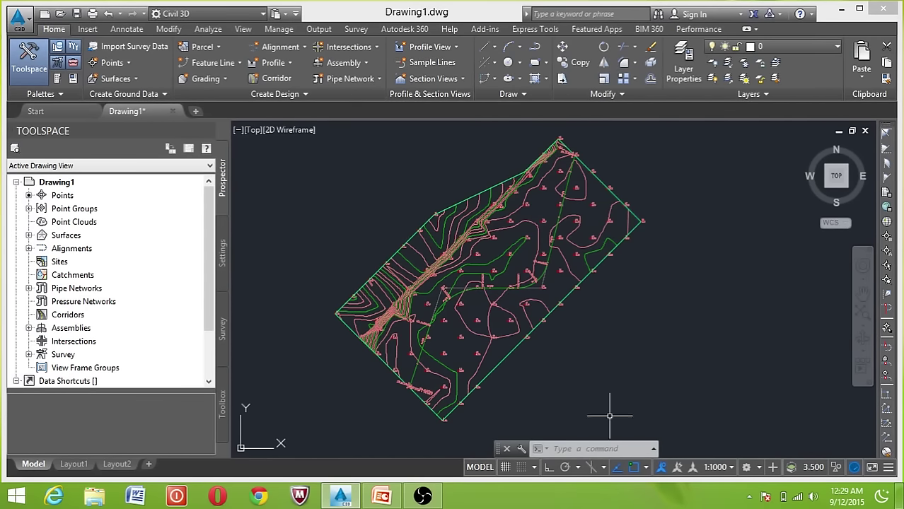
pyautogui.click(760, 469)
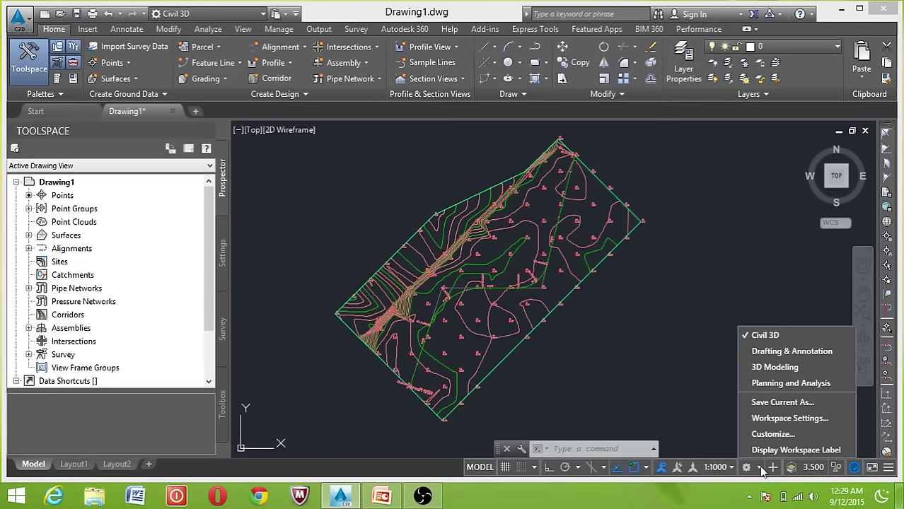
pyautogui.click(762, 469)
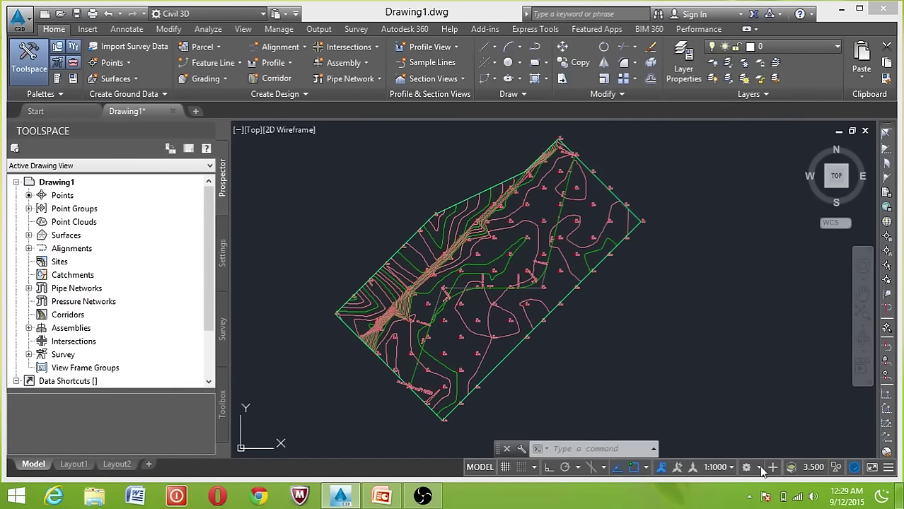
pyautogui.click(263, 14)
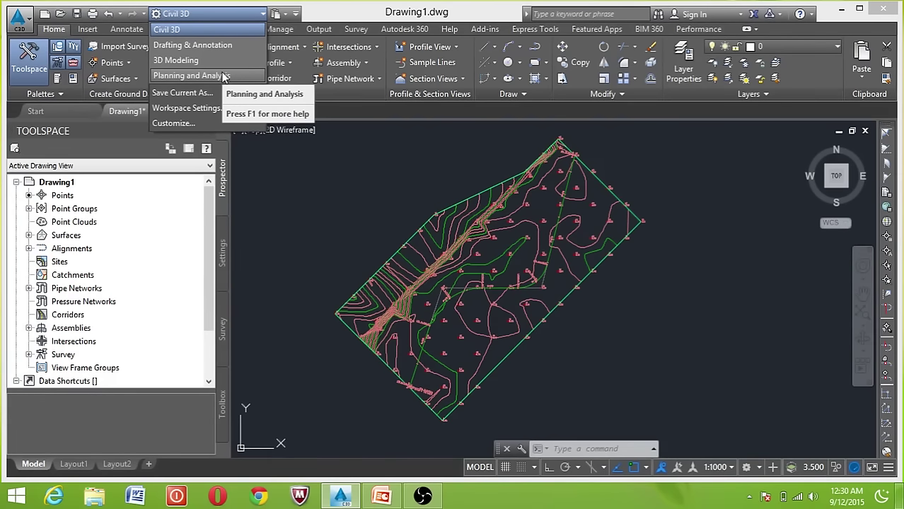
# Switch the workspace to Drafting & Annotation from the Quick Access Toolbar list
pyautogui.click(218, 30)
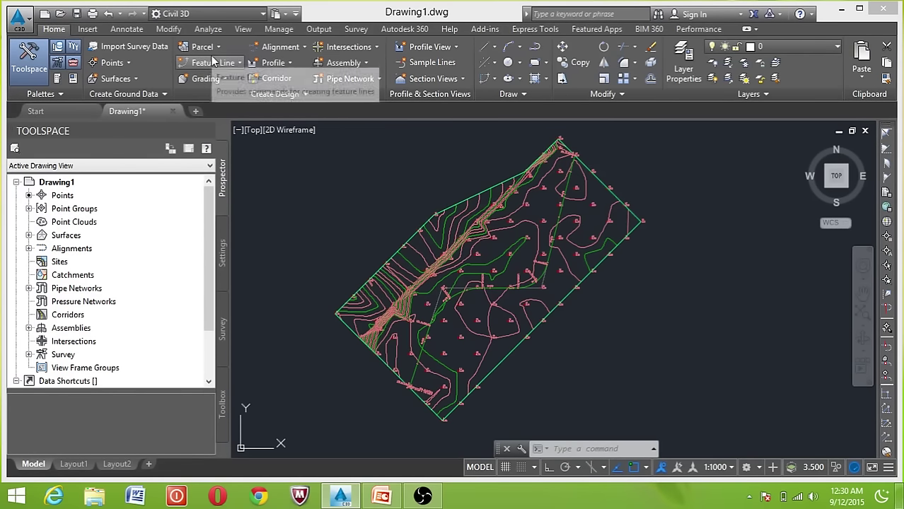
pyautogui.click(241, 15)
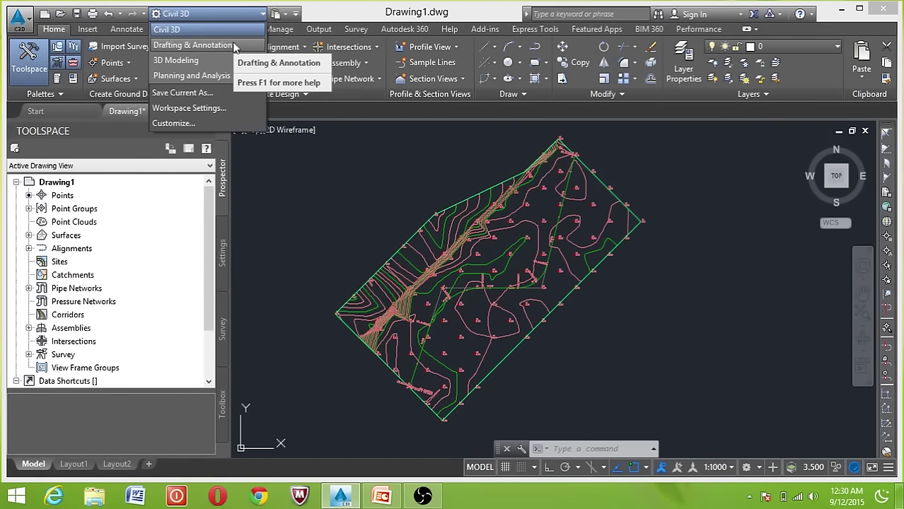
pyautogui.click(235, 47)
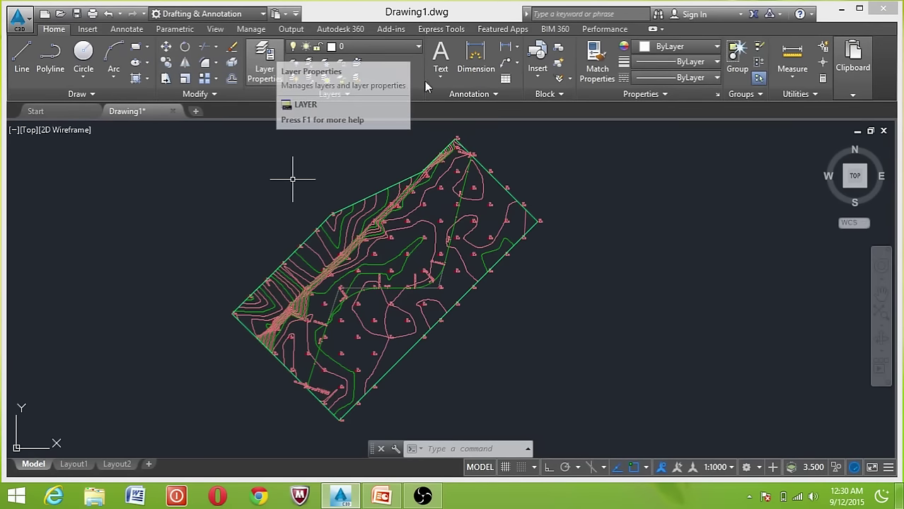
# Look over the Insert, Annotate and Parametric ribbon tabs, then switch to the 3D Modeling workspace
pyautogui.click(94, 29)
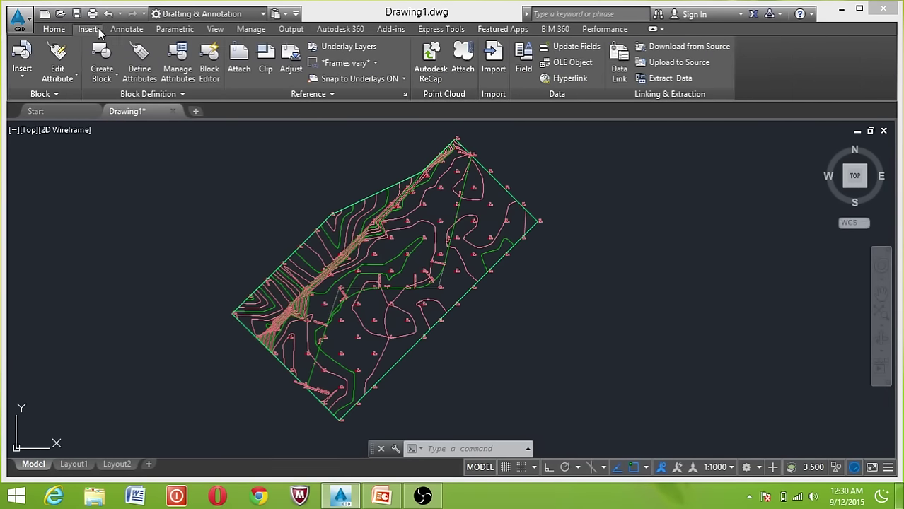
pyautogui.click(123, 29)
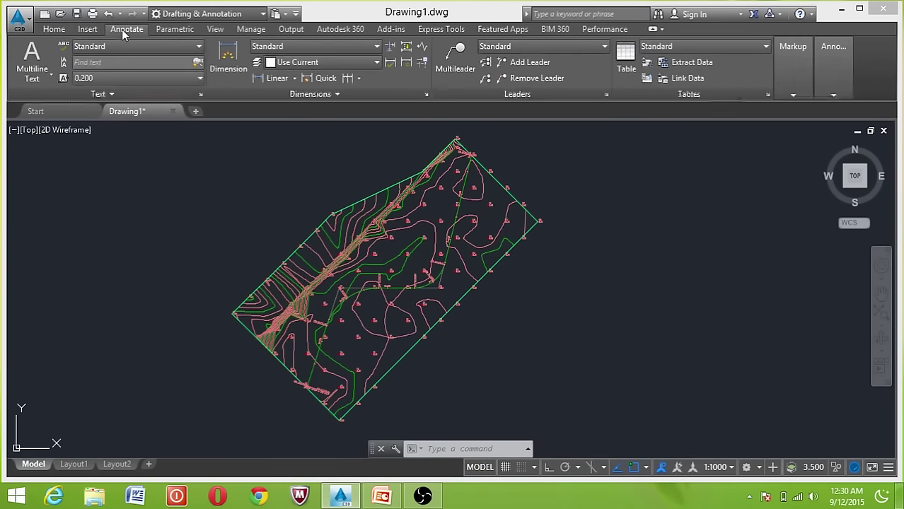
pyautogui.click(176, 30)
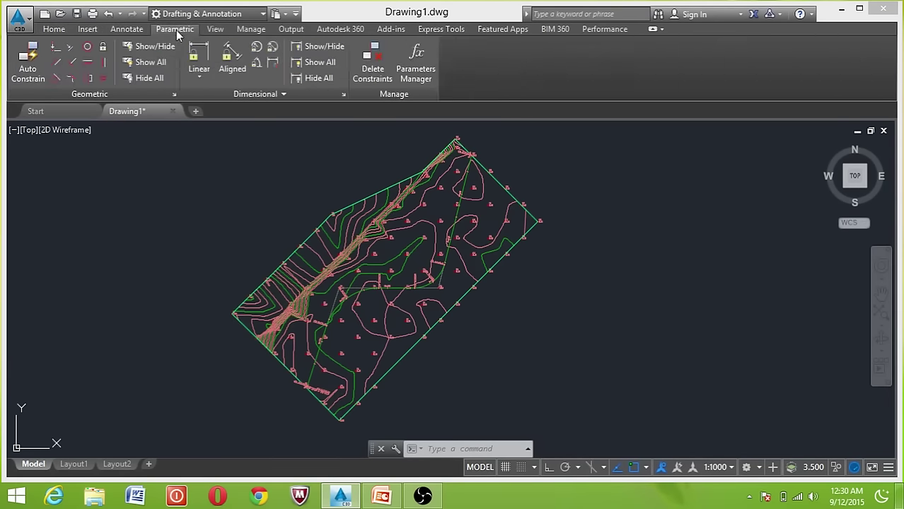
pyautogui.click(54, 29)
pyautogui.click(264, 14)
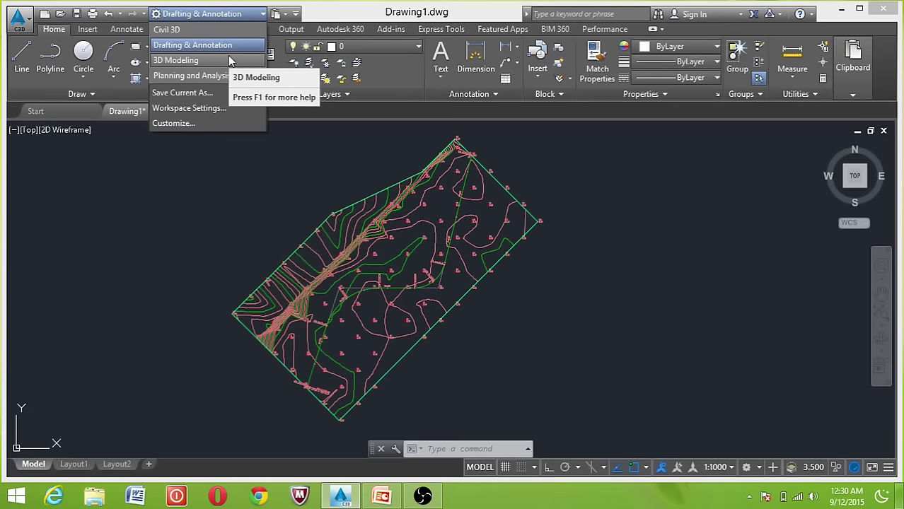
pyautogui.click(229, 60)
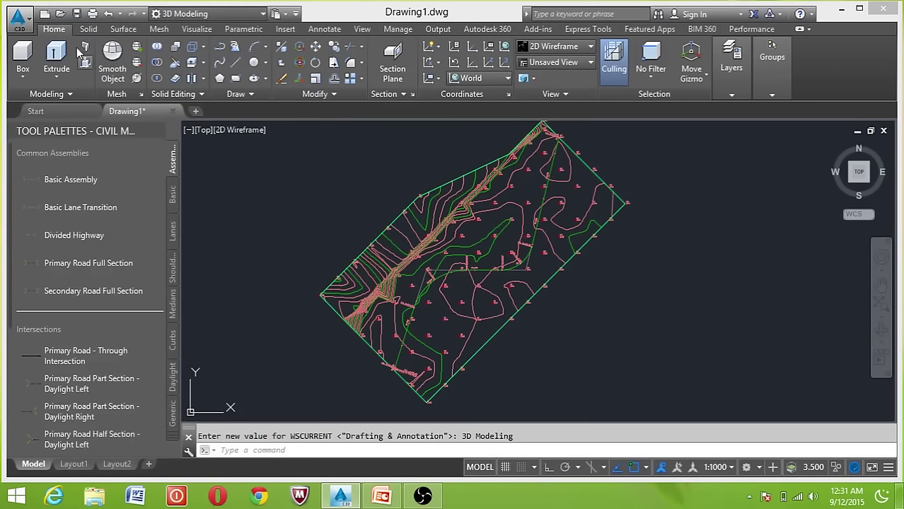
# Look over the Solid, Surface and Mesh ribbon tabs of the 3D Modeling workspace
pyautogui.click(88, 29)
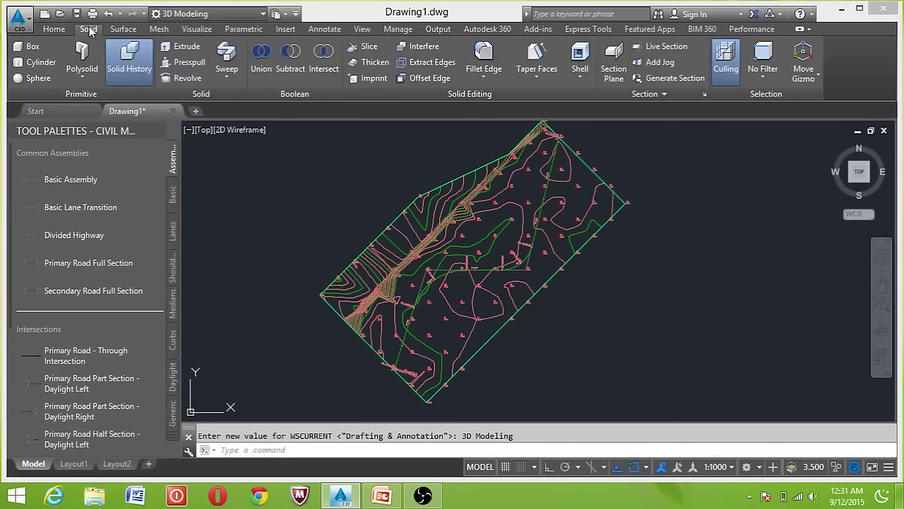
pyautogui.click(125, 30)
pyautogui.click(160, 30)
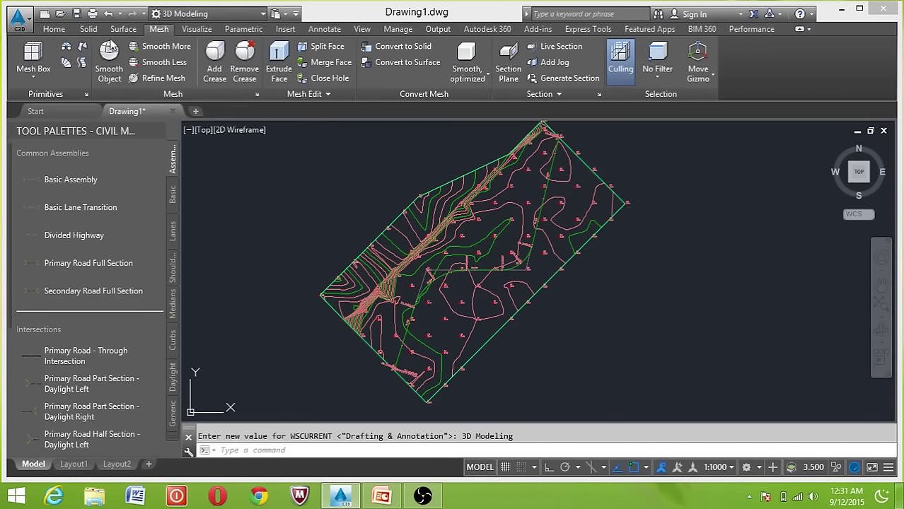
pyautogui.click(57, 29)
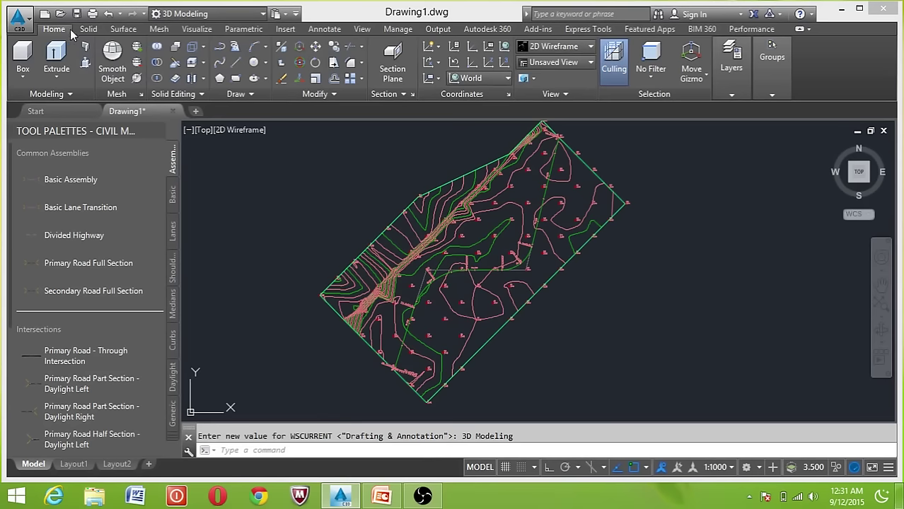
pyautogui.click(249, 14)
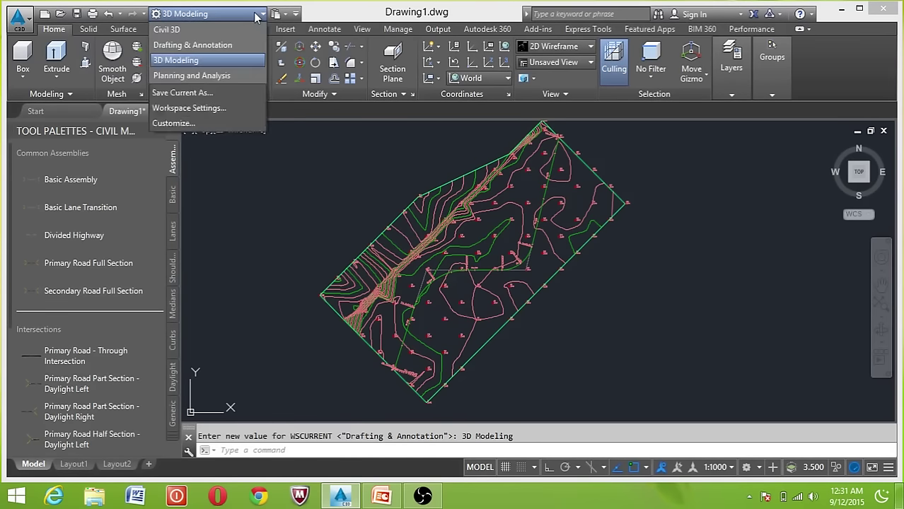
# Choose Planning and Analysis from the workspace list, then reopen the list
pyautogui.click(241, 75)
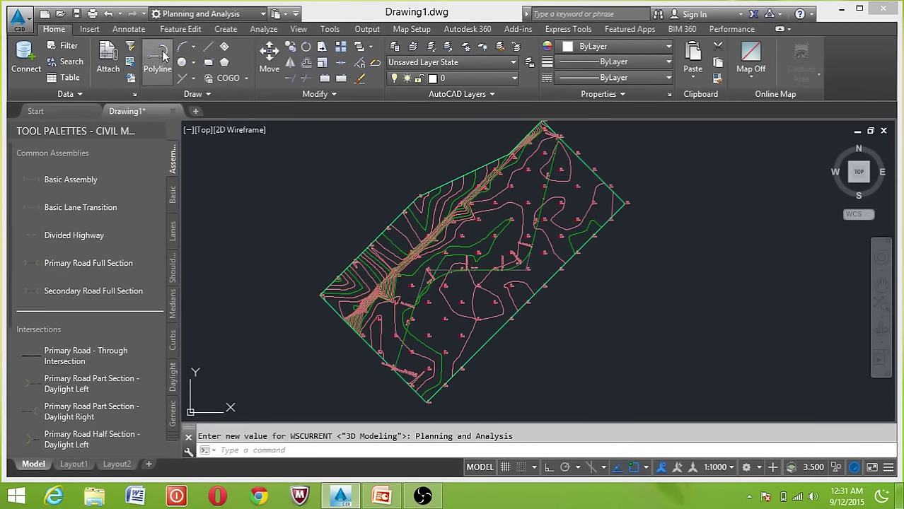
pyautogui.click(261, 14)
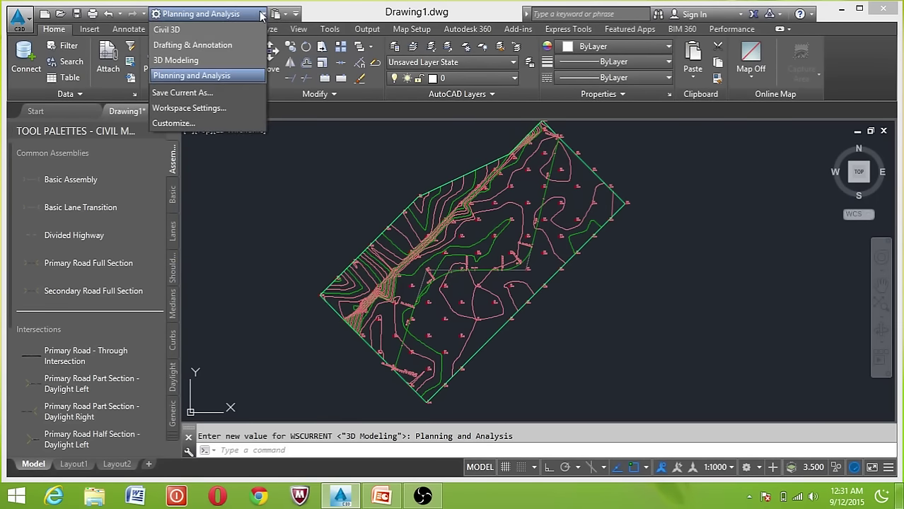
# Select the Civil 3D workspace and close the Tool Palettes window of subassemblies
pyautogui.click(249, 30)
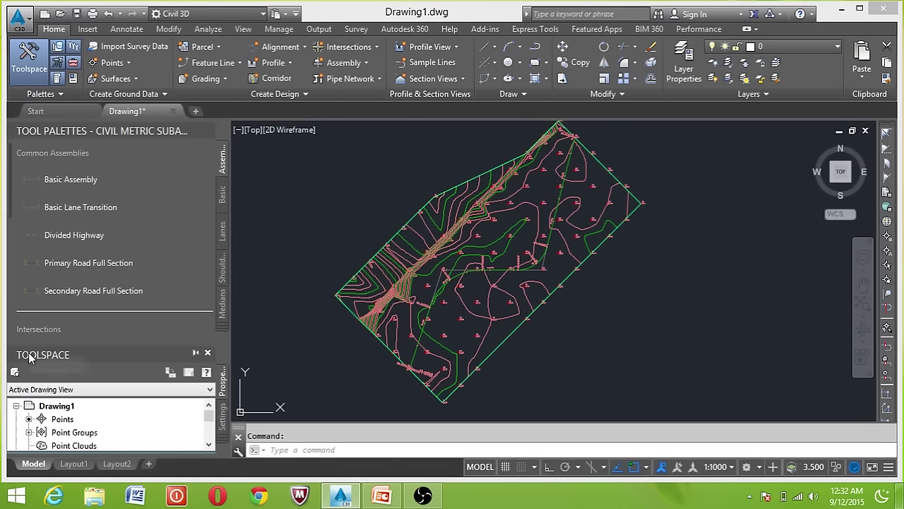
pyautogui.moveTo(106, 131)
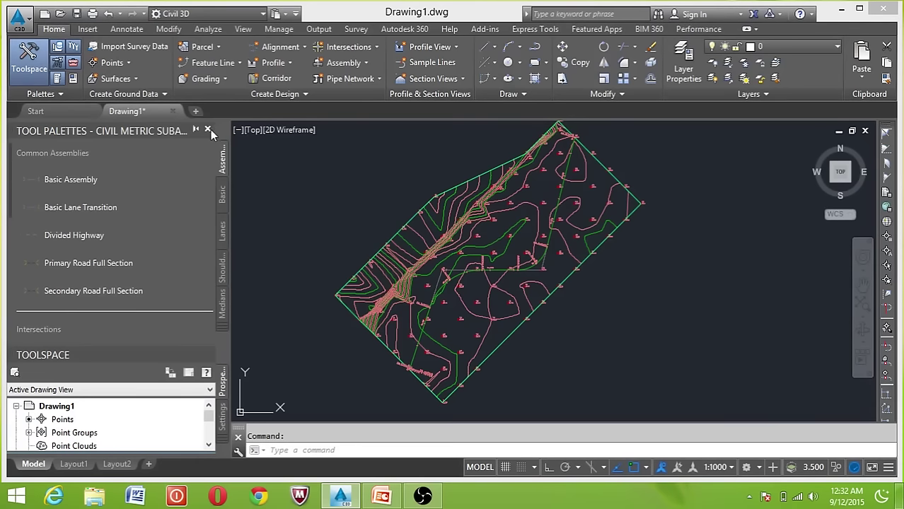
pyautogui.click(209, 131)
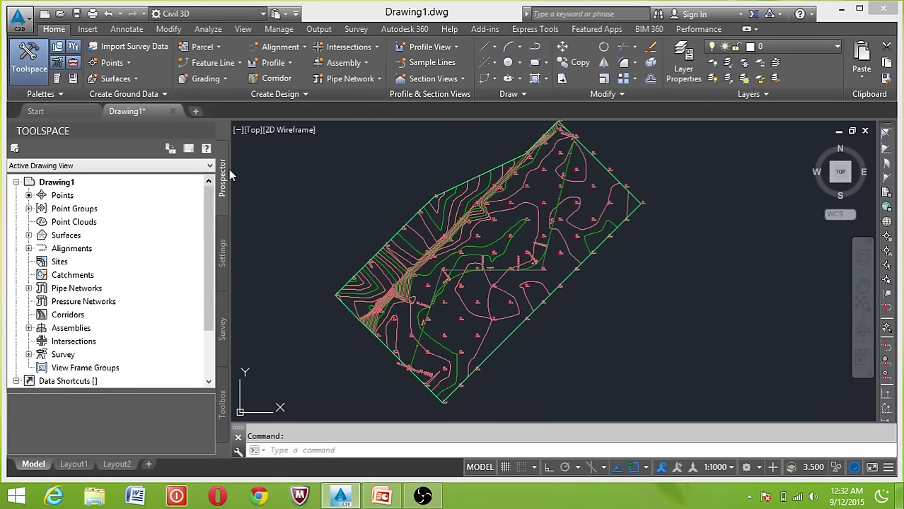
pyautogui.click(223, 248)
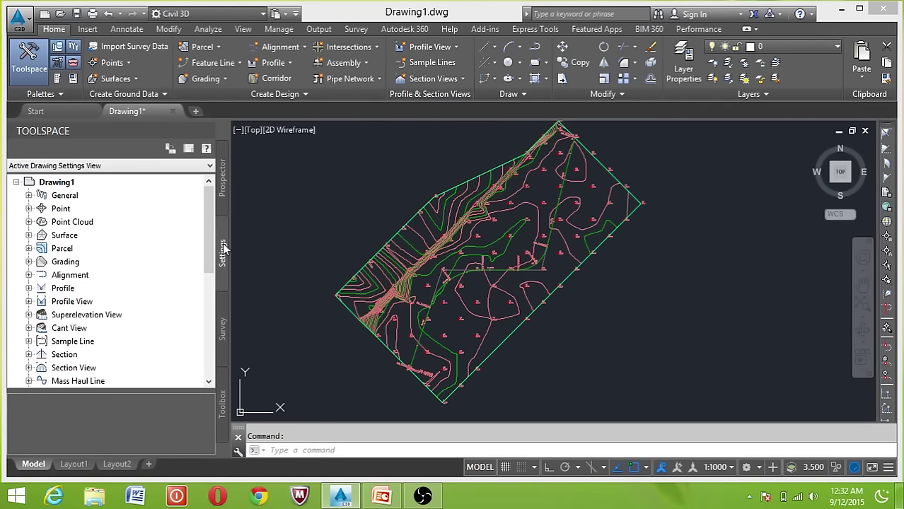
pyautogui.click(225, 324)
pyautogui.click(222, 403)
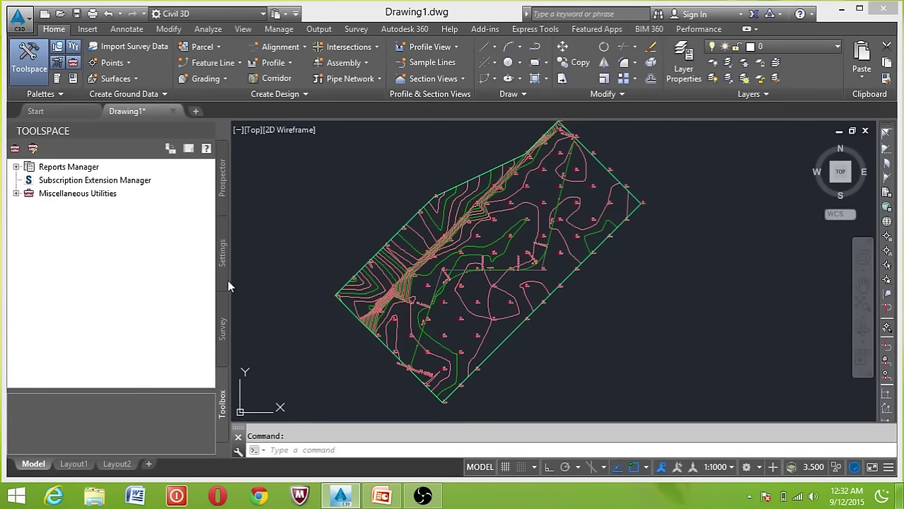
pyautogui.click(224, 193)
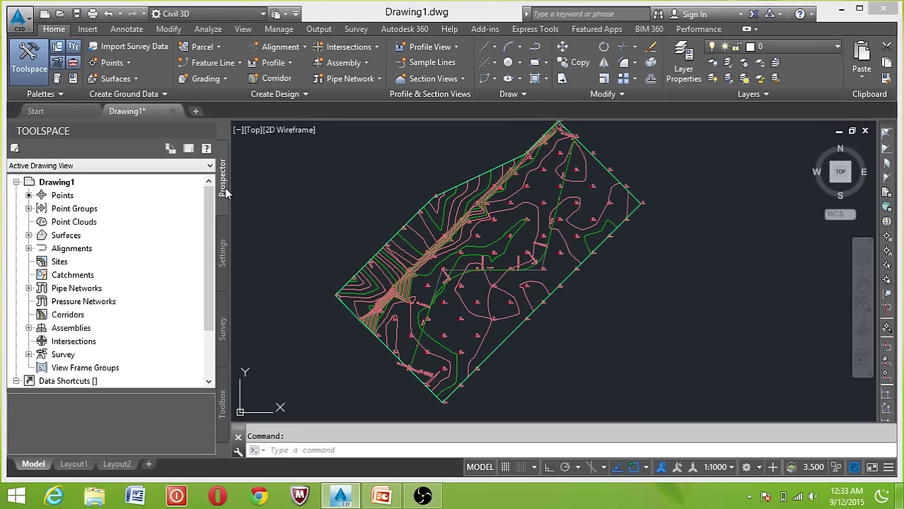
# List the drawing's Points and Point Groups and view their right-click actions
pyautogui.click(56, 198)
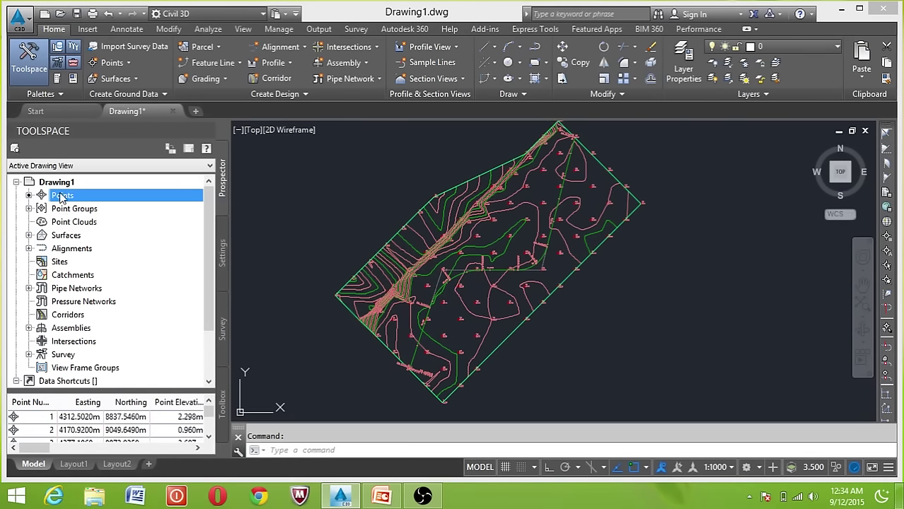
pyautogui.rightClick(78, 200)
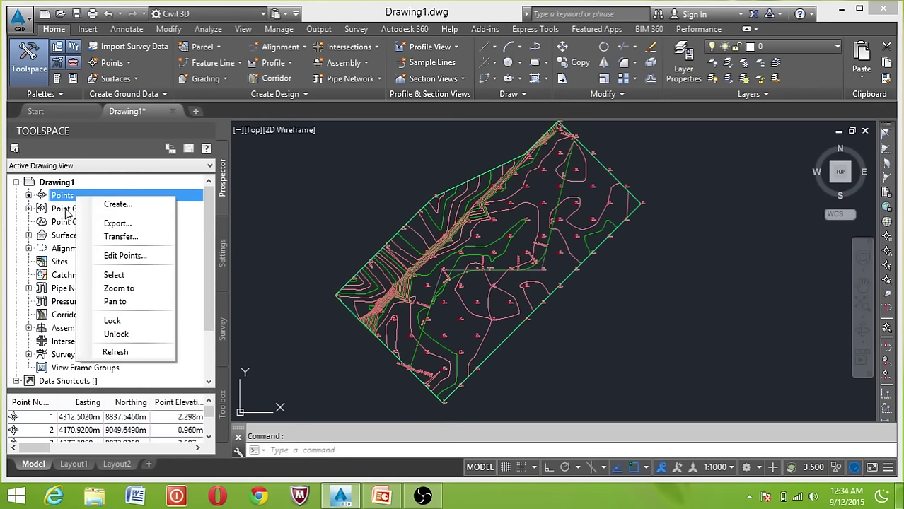
pyautogui.click(30, 209)
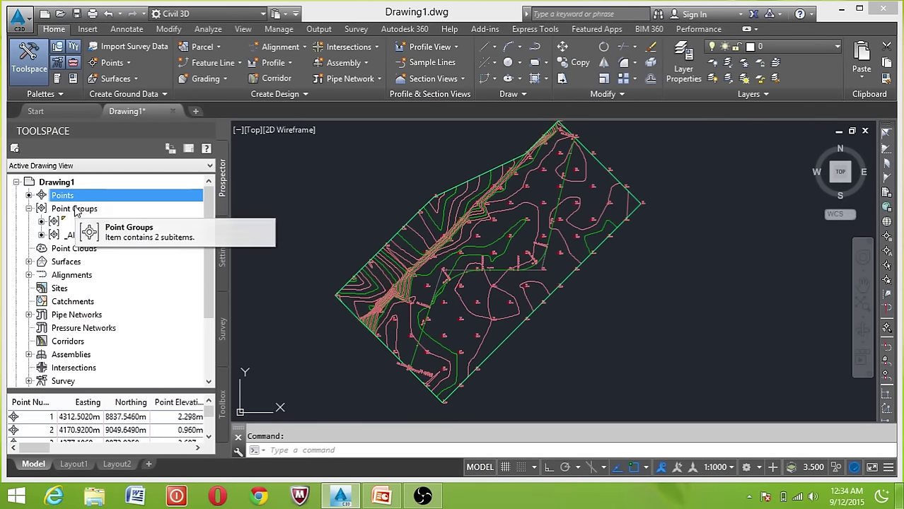
pyautogui.click(78, 212)
pyautogui.rightClick(80, 212)
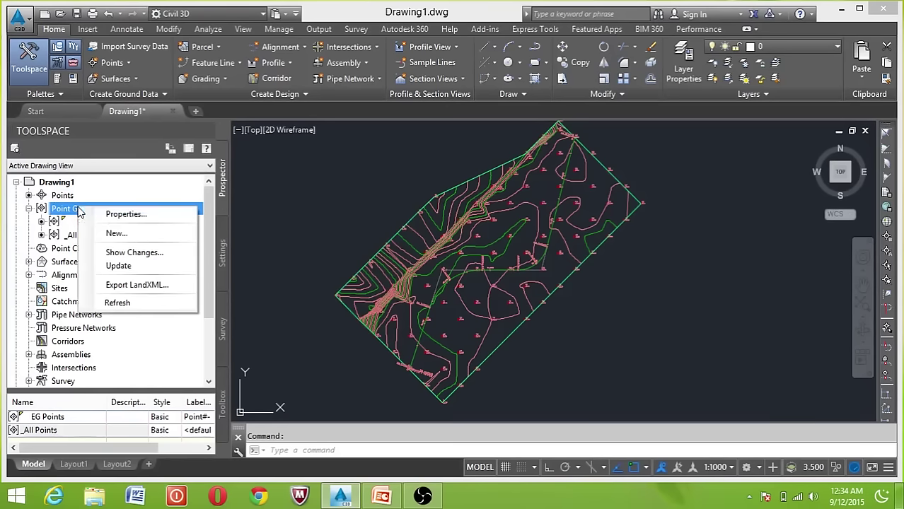
# Inspect the EG Points group's actions, then expand Surfaces to reveal EG Surface
pyautogui.click(68, 223)
pyautogui.rightClick(69, 223)
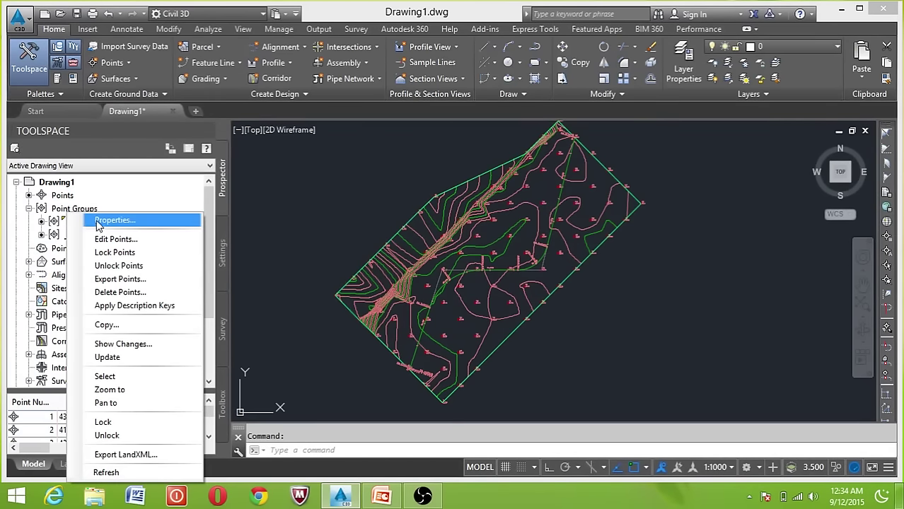
pyautogui.click(5, 254)
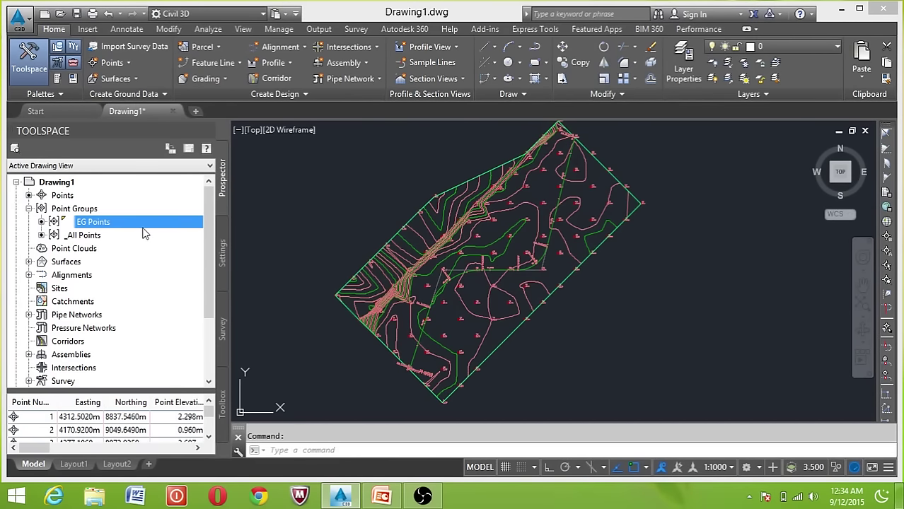
pyautogui.moveTo(93, 222)
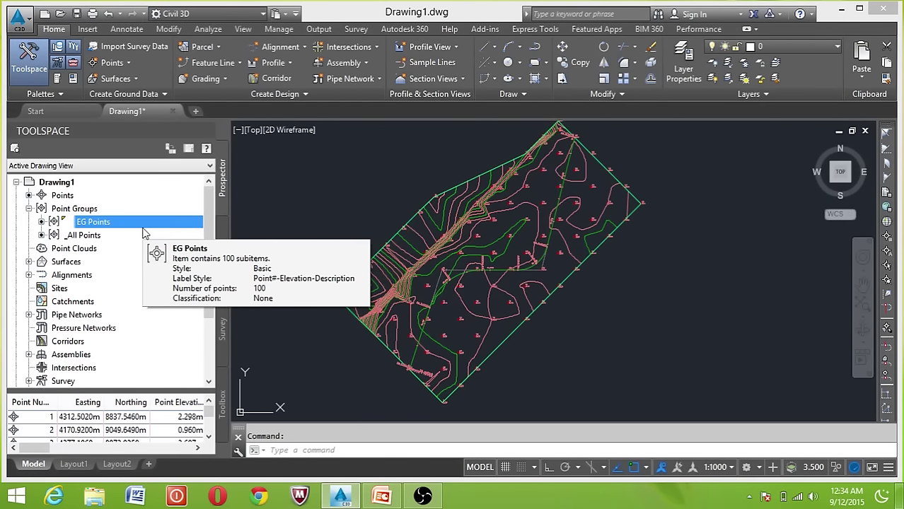
pyautogui.click(28, 262)
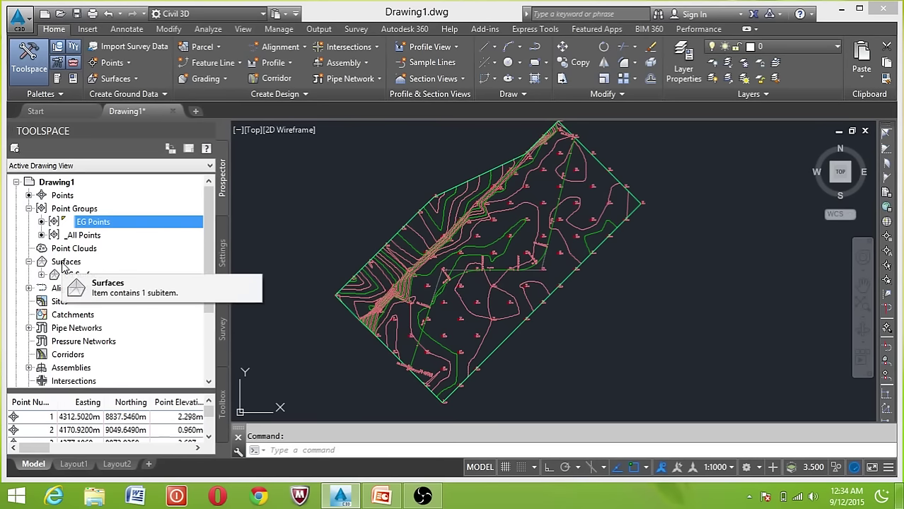
# Expand EG Surface > Definition to list its point groups, then show Drawing1's Settings tree
pyautogui.click(41, 276)
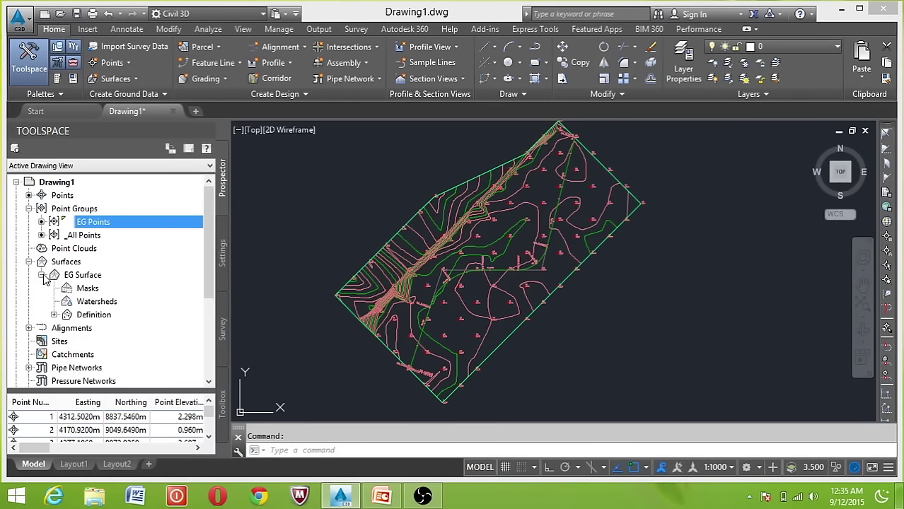
pyautogui.click(55, 315)
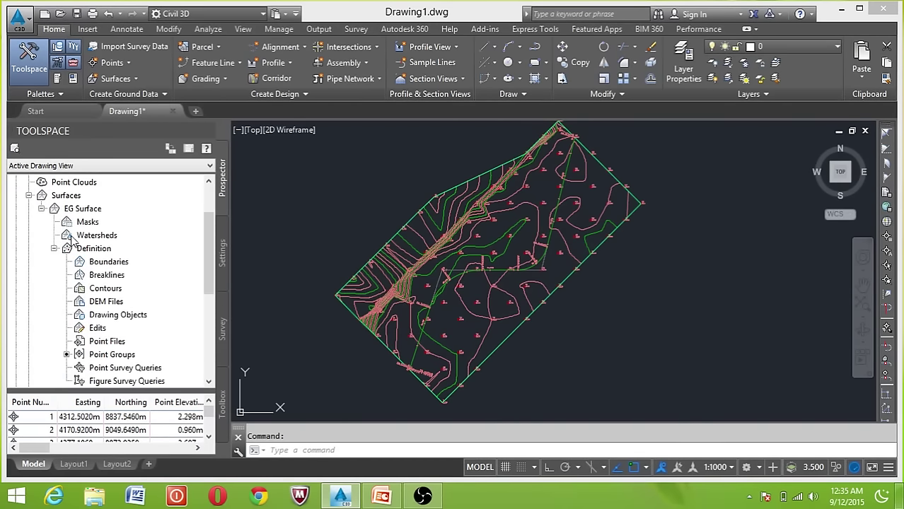
pyautogui.click(109, 355)
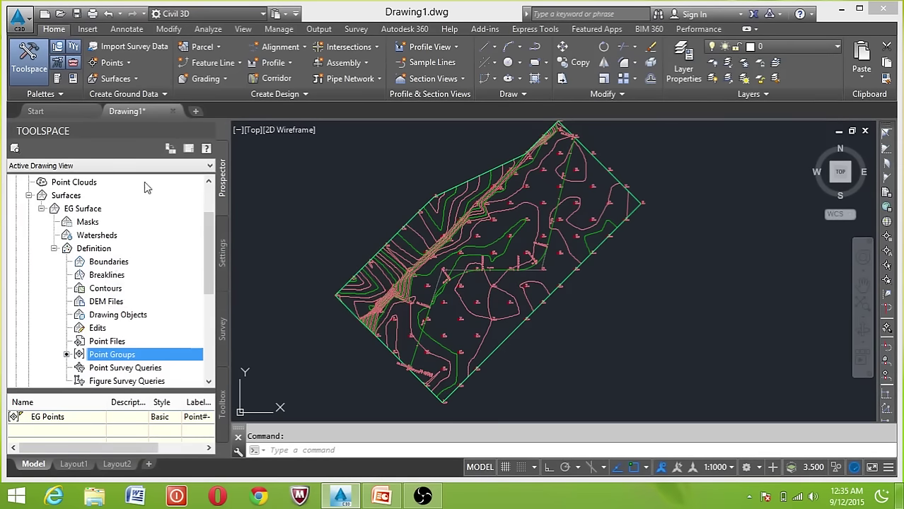
pyautogui.click(224, 243)
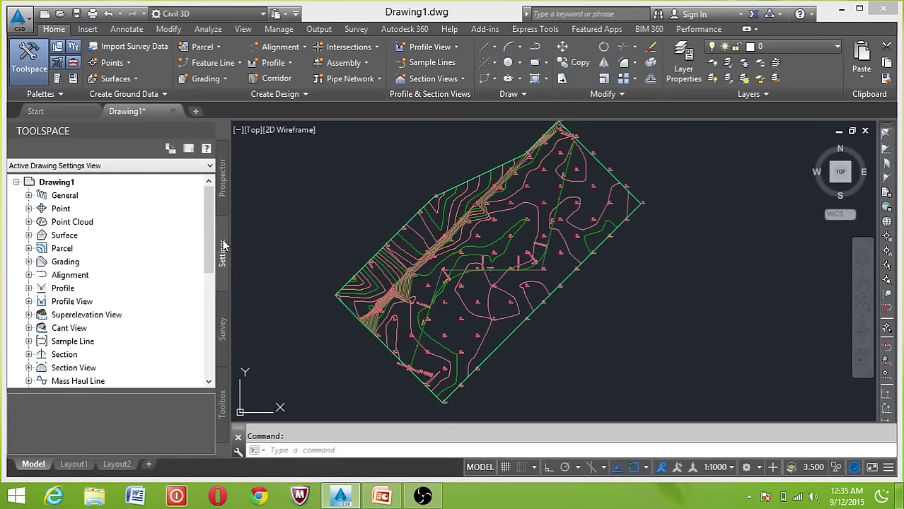
# Check Drawing1's settings actions and expand Point to show Point Styles and Label Styles
pyautogui.click(67, 184)
pyautogui.rightClick(84, 182)
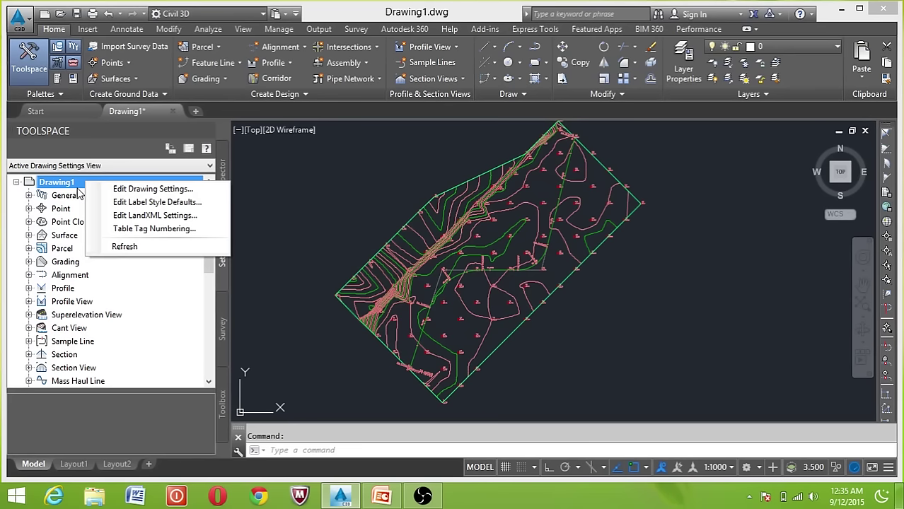
pyautogui.click(28, 209)
pyautogui.click(95, 235)
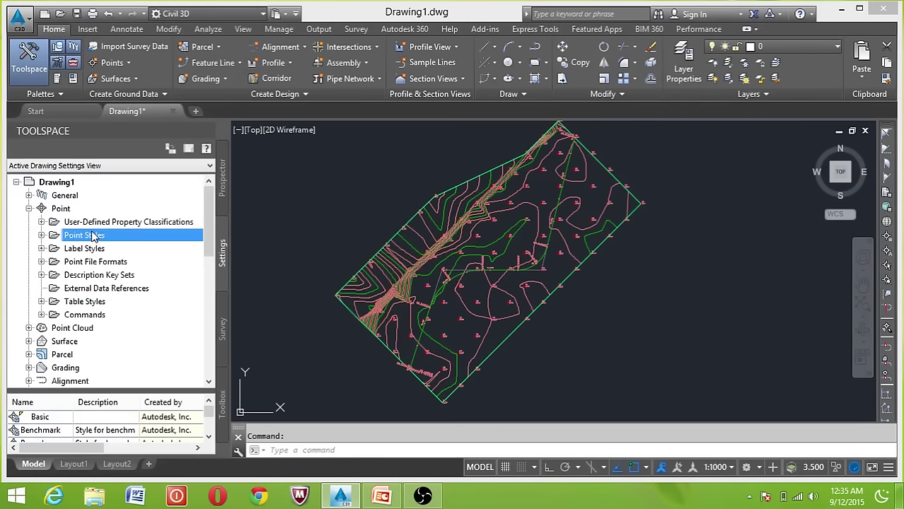
pyautogui.click(99, 249)
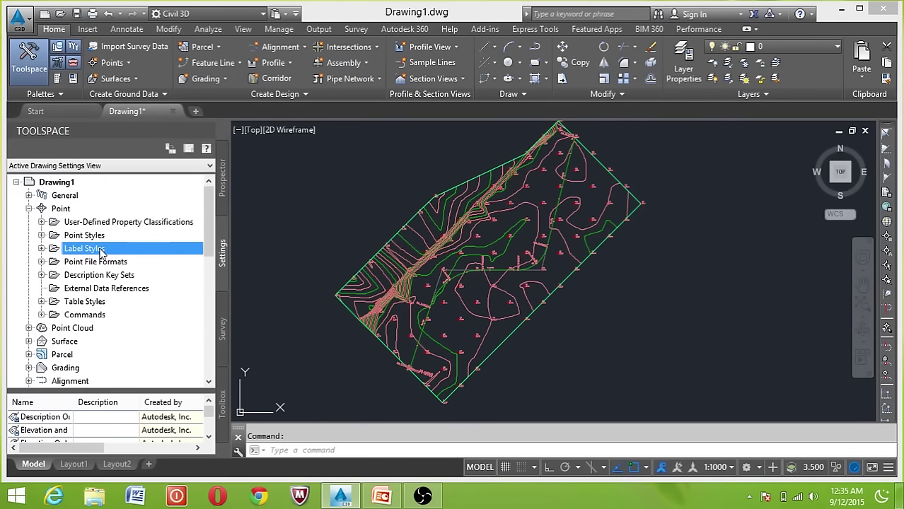
# View the New/Refresh options for Point Styles and Label Styles, then dismiss the menu
pyautogui.click(99, 236)
pyautogui.rightClick(102, 237)
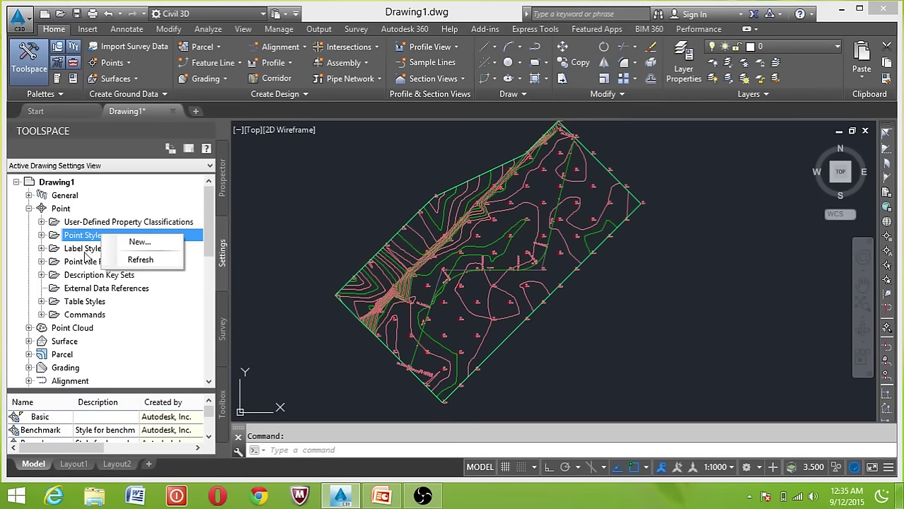
pyautogui.click(85, 252)
pyautogui.rightClick(86, 253)
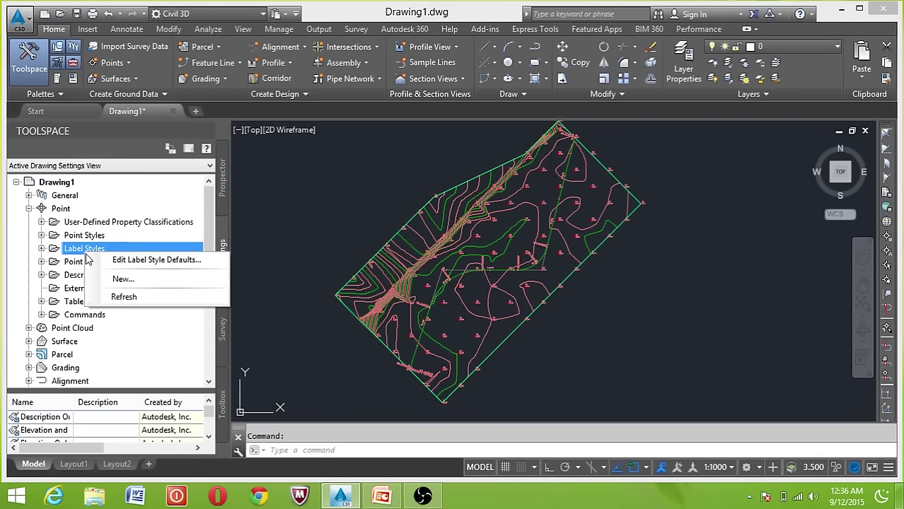
pyautogui.click(21, 246)
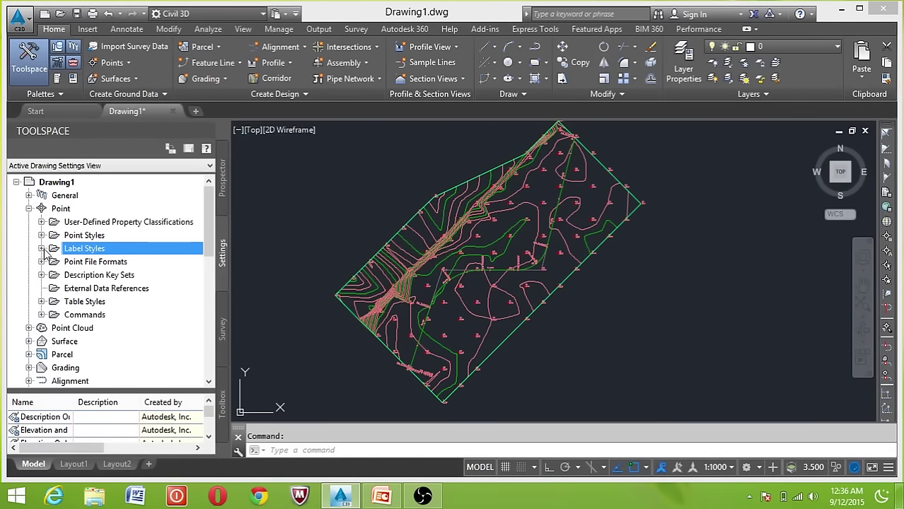
pyautogui.click(41, 248)
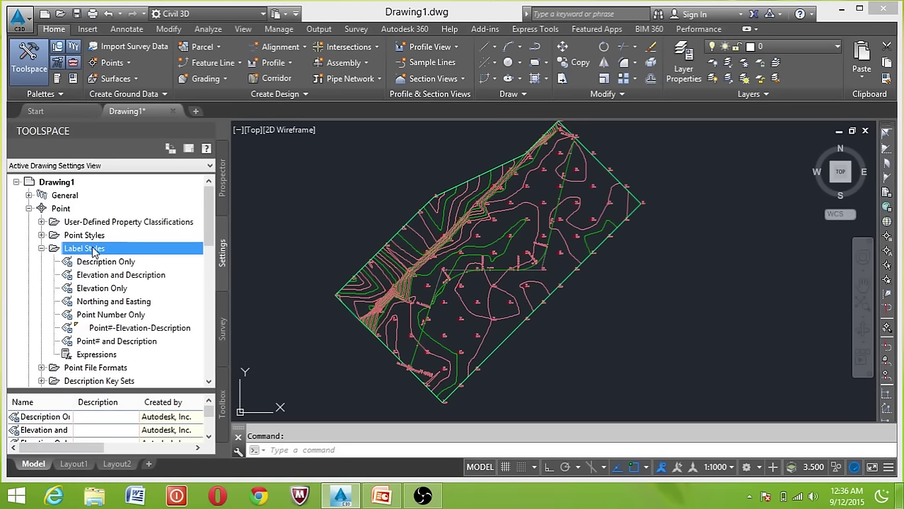
pyautogui.click(41, 248)
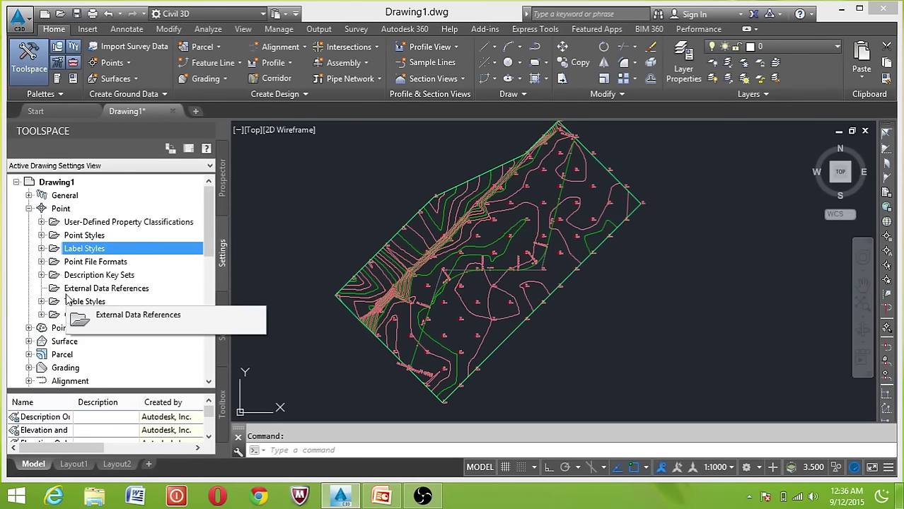
pyautogui.click(29, 341)
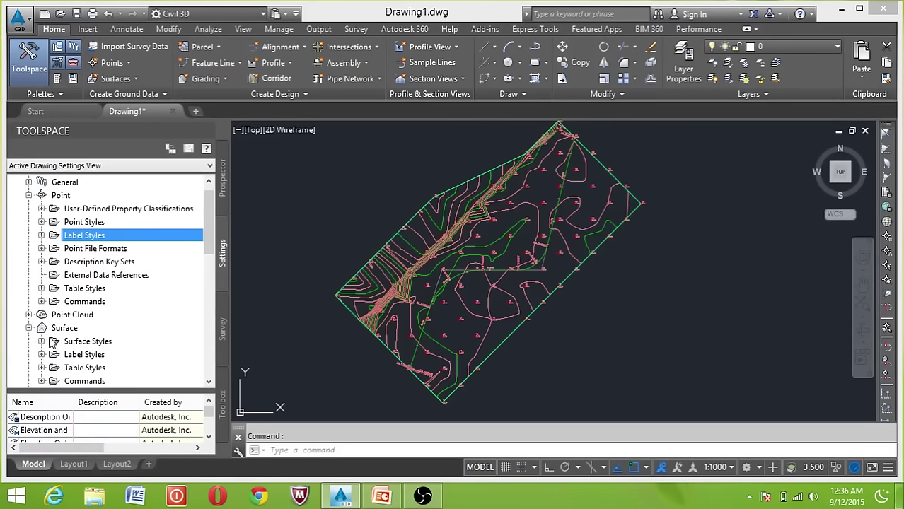
pyautogui.scroll(-1, 106, 291)
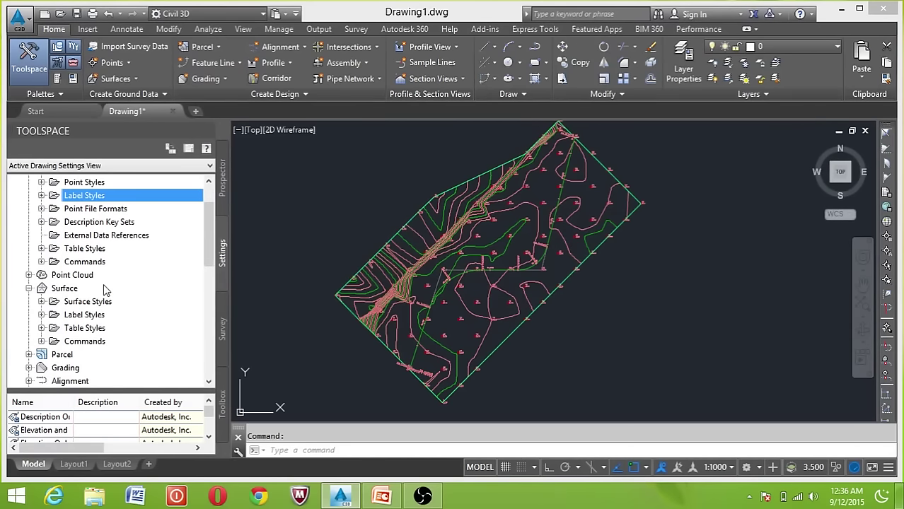
pyautogui.click(41, 302)
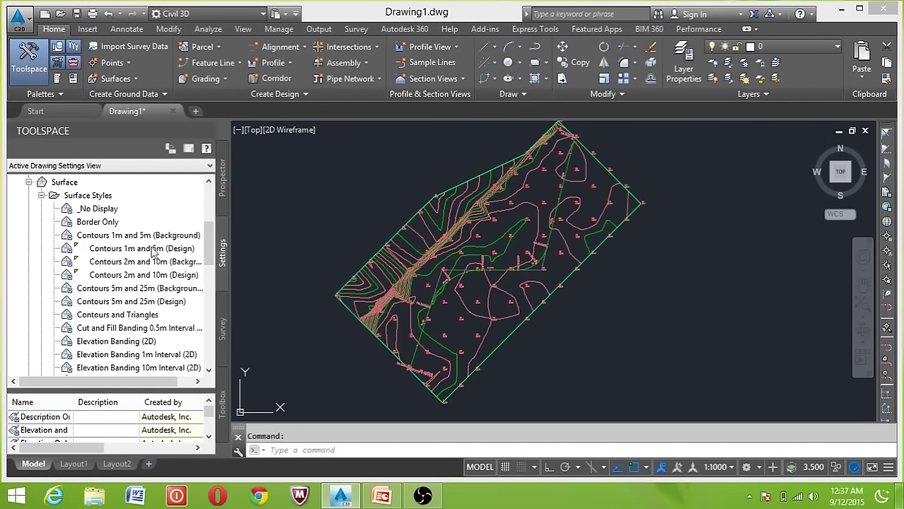
pyautogui.scroll(1, 81, 283)
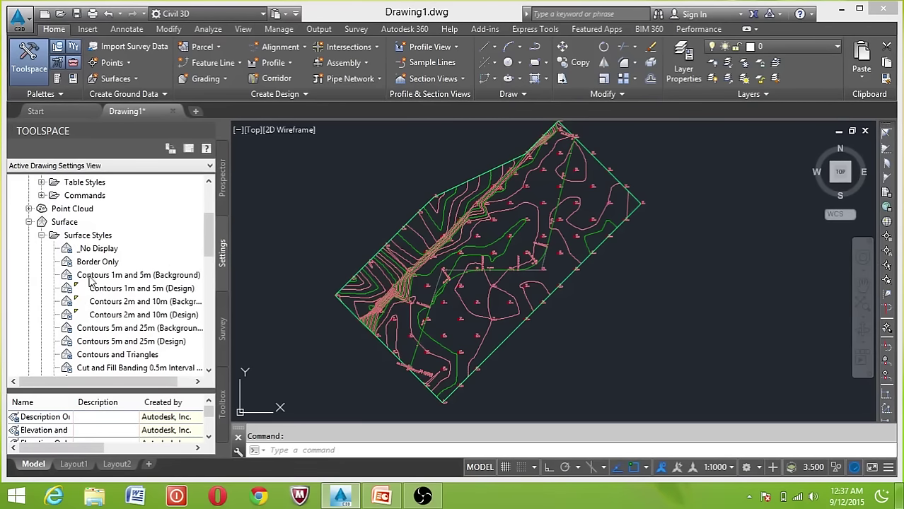
pyautogui.scroll(1, 85, 287)
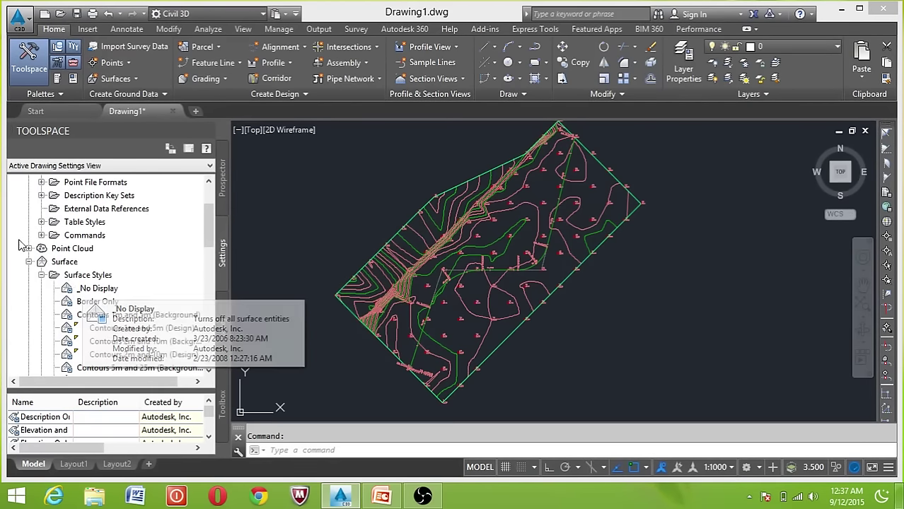
pyautogui.click(28, 262)
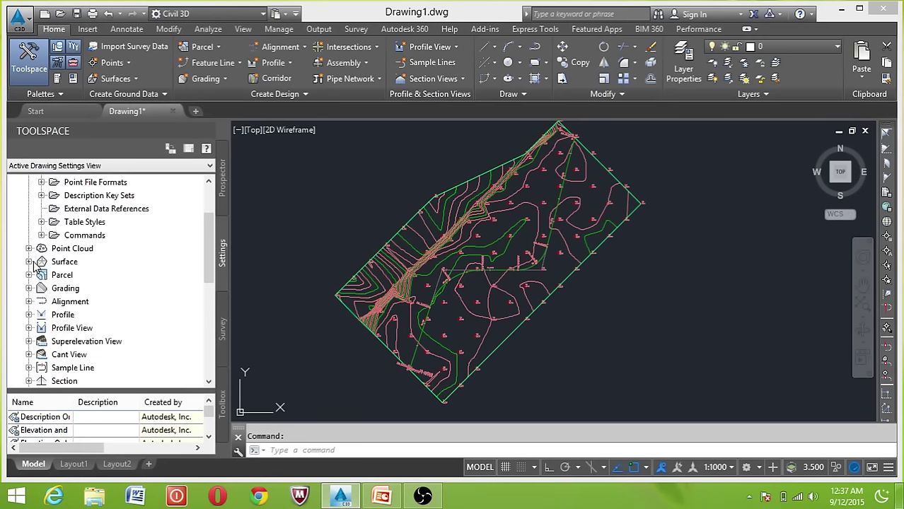
pyautogui.scroll(2, 44, 260)
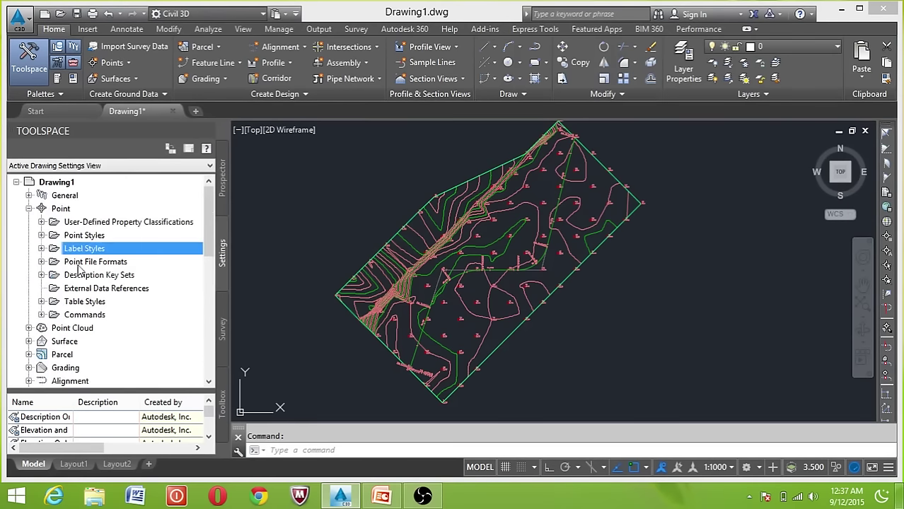
# Expand point Label Styles and edit the Description Only style in the Label Style Composer
pyautogui.click(41, 248)
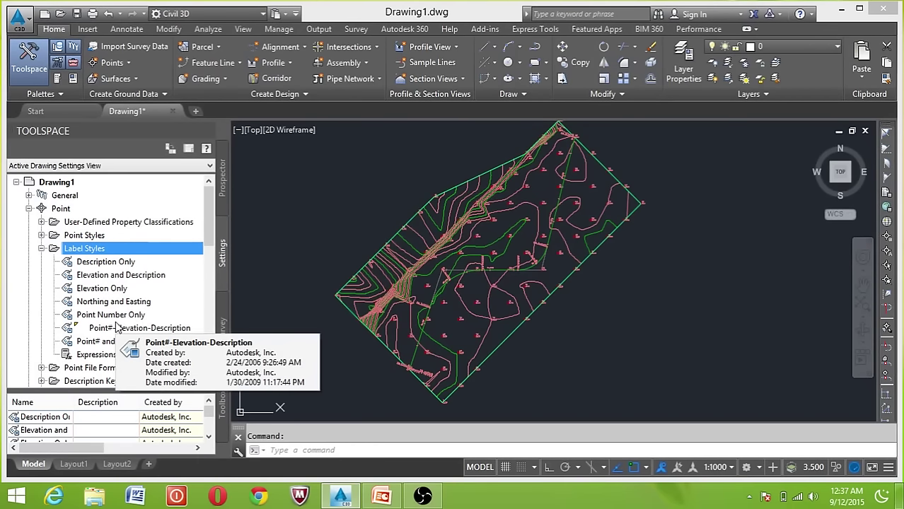
pyautogui.click(104, 264)
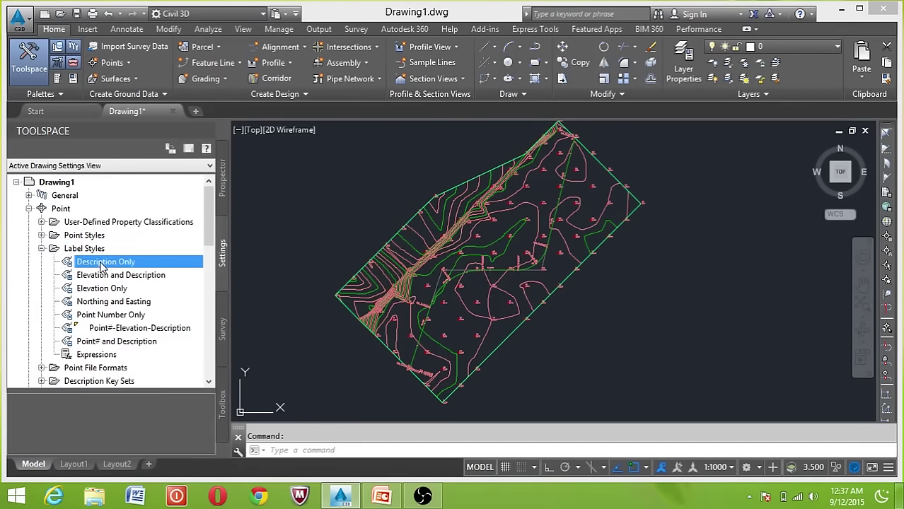
pyautogui.rightClick(104, 263)
pyautogui.click(104, 267)
pyautogui.doubleClick(107, 264)
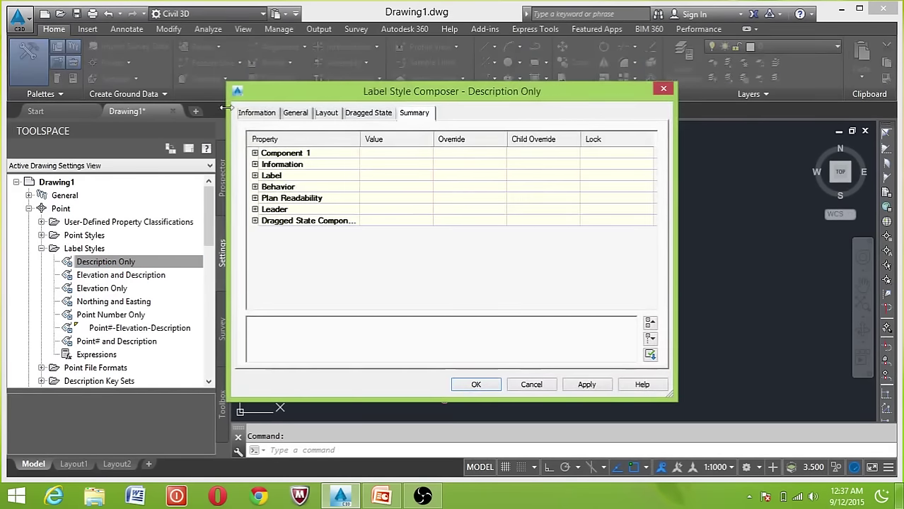
pyautogui.click(295, 115)
pyautogui.click(259, 115)
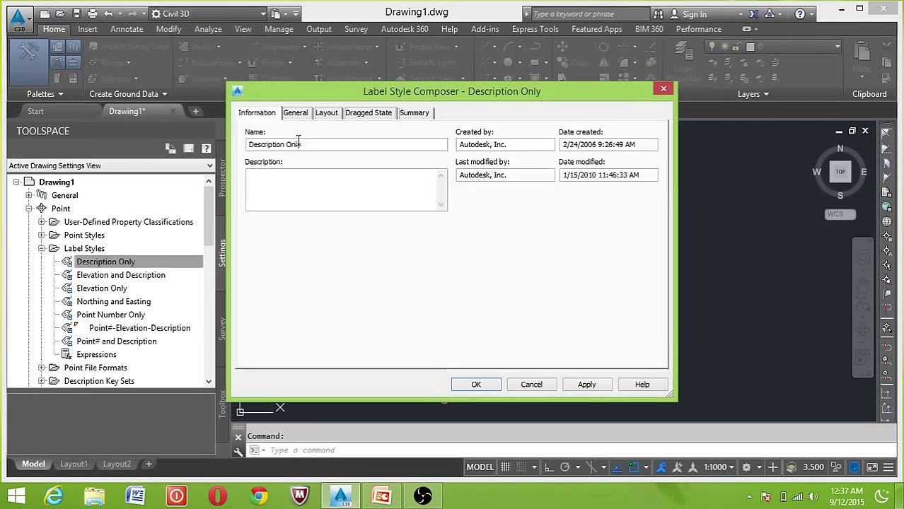
pyautogui.click(295, 114)
pyautogui.click(323, 115)
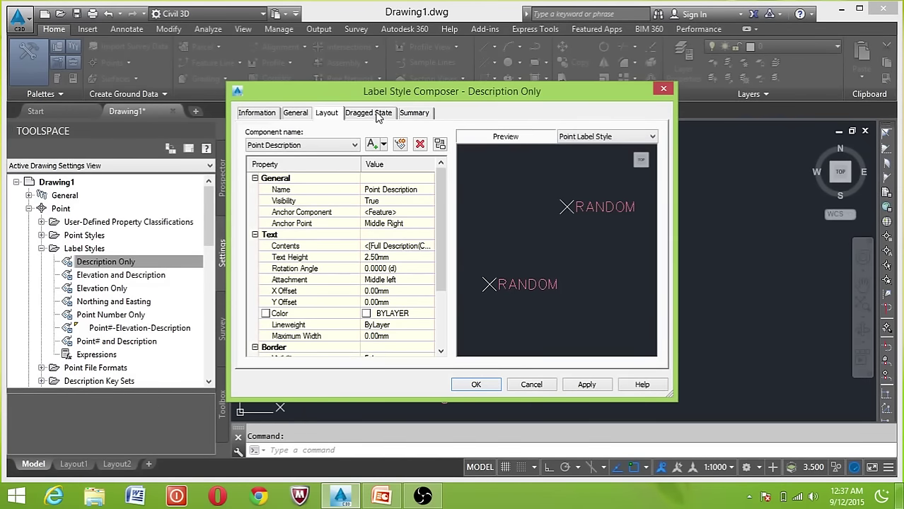
pyautogui.click(414, 113)
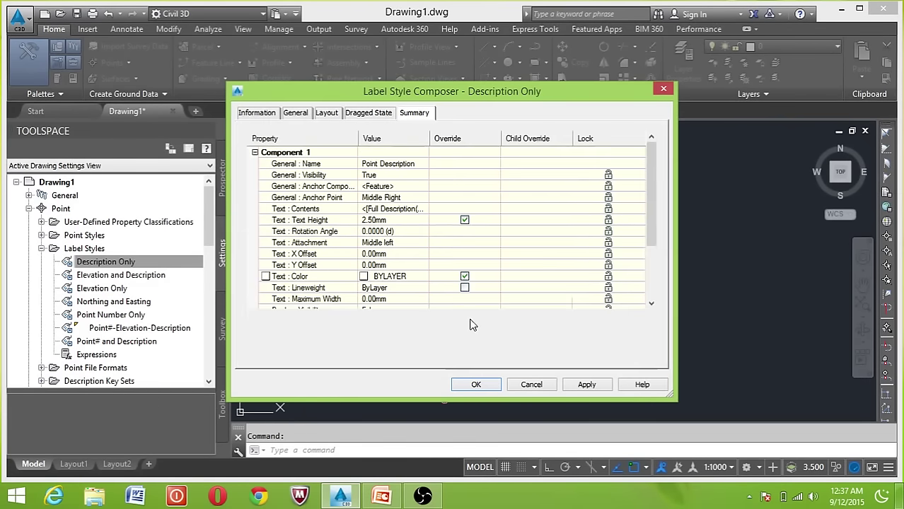
pyautogui.click(498, 387)
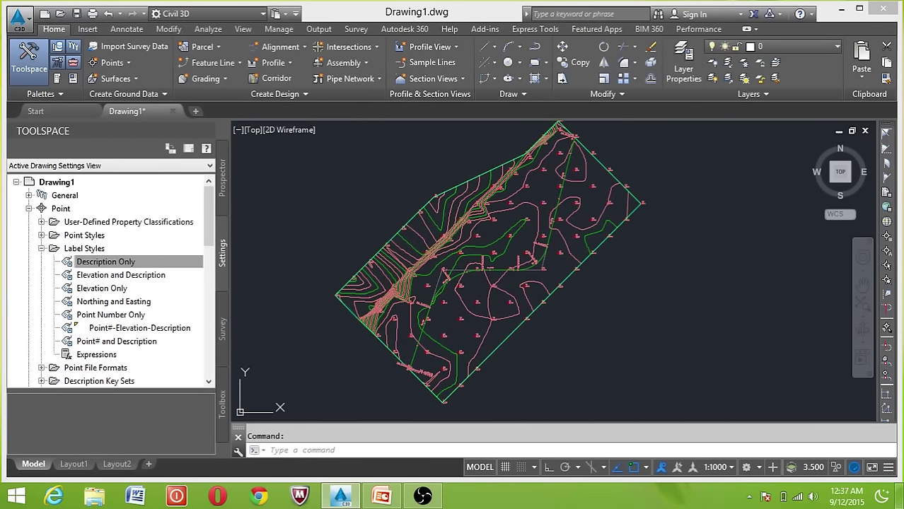
# Collapse point Label Styles and bring up Drawing1's Edit Drawing Settings menu
pyautogui.click(103, 261)
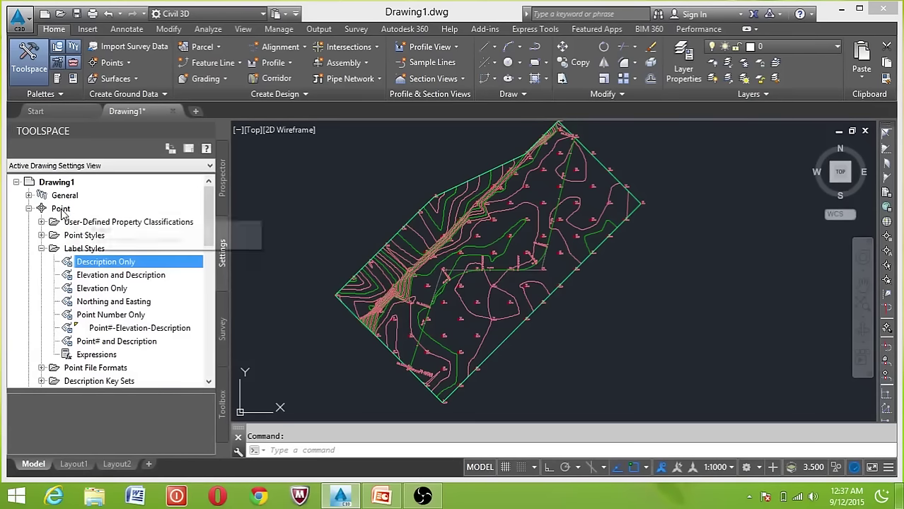
pyautogui.click(41, 249)
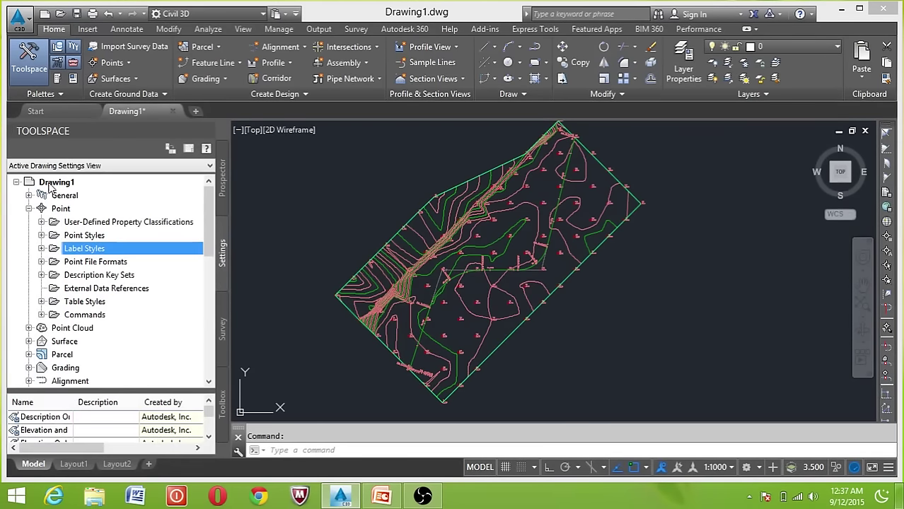
pyautogui.click(50, 183)
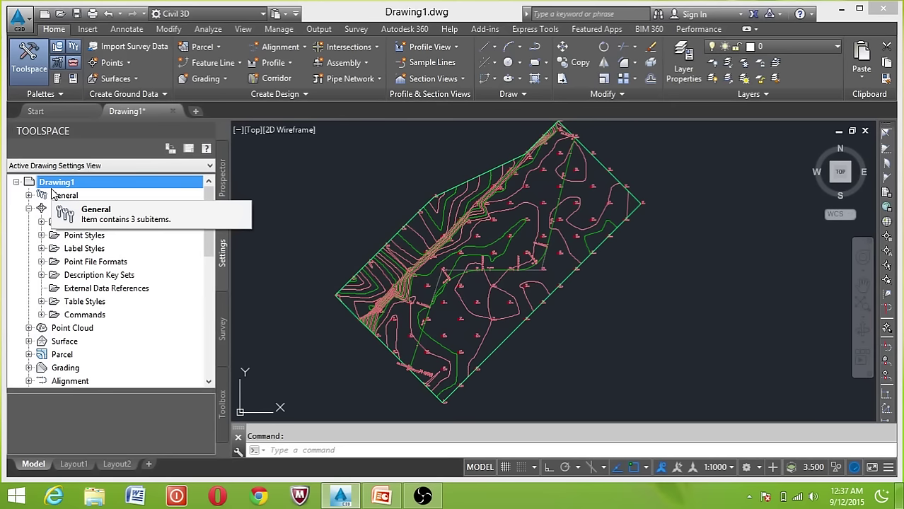
pyautogui.rightClick(76, 185)
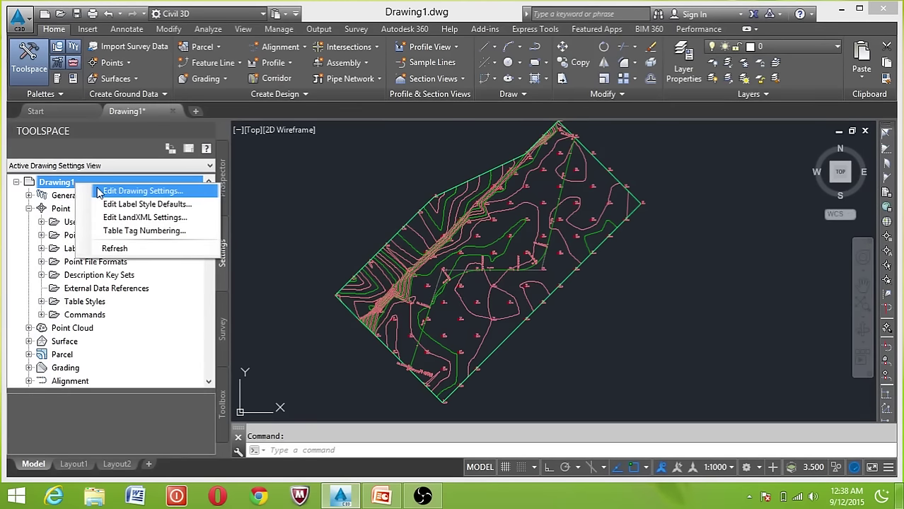
# Review Drawing1's Units and Zone, Transformation, Object Layers, Abbreviations and Ambient Settings, then cancel
pyautogui.click(101, 192)
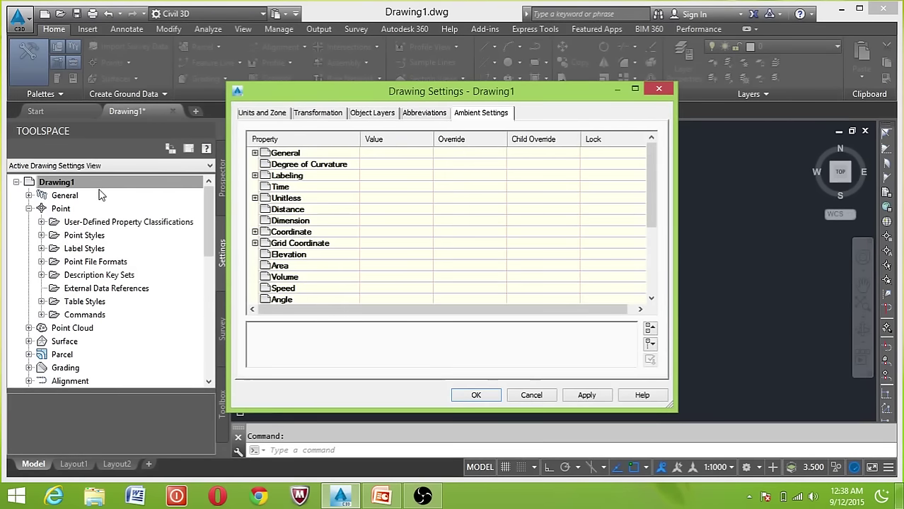
pyautogui.click(261, 115)
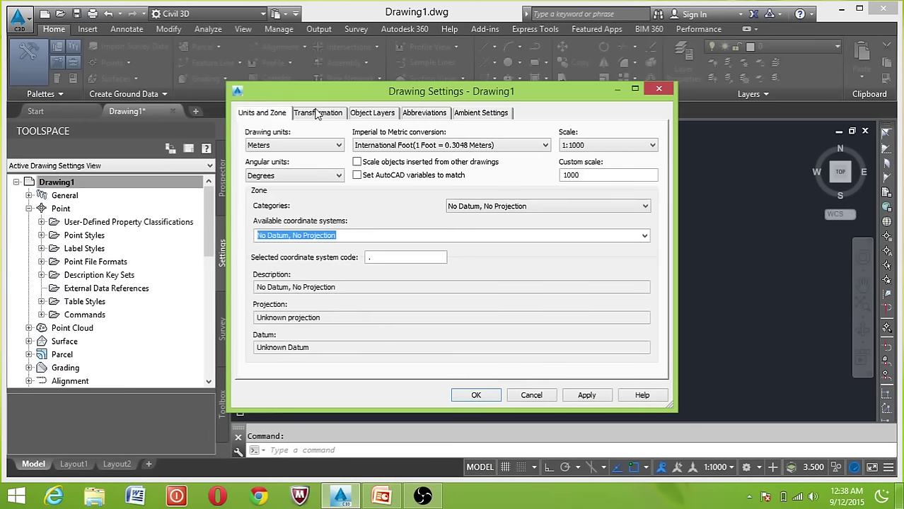
pyautogui.click(317, 115)
pyautogui.click(378, 116)
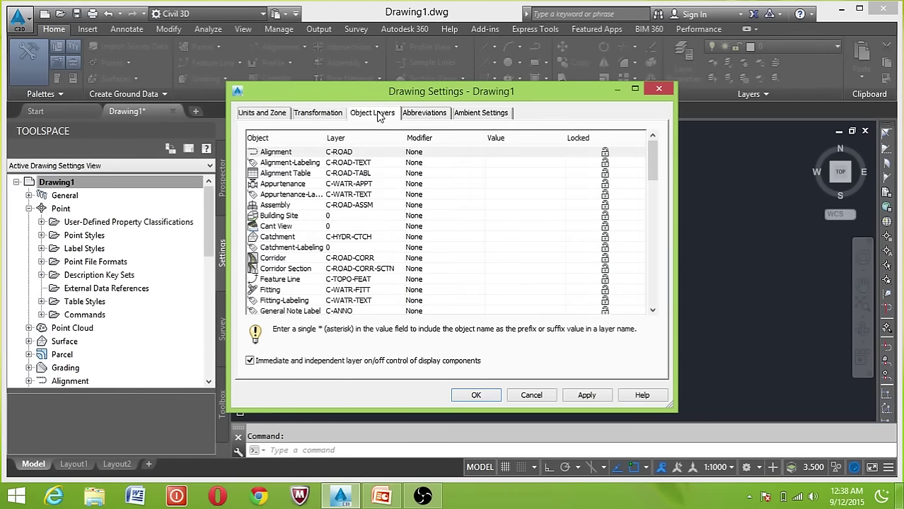
pyautogui.click(424, 115)
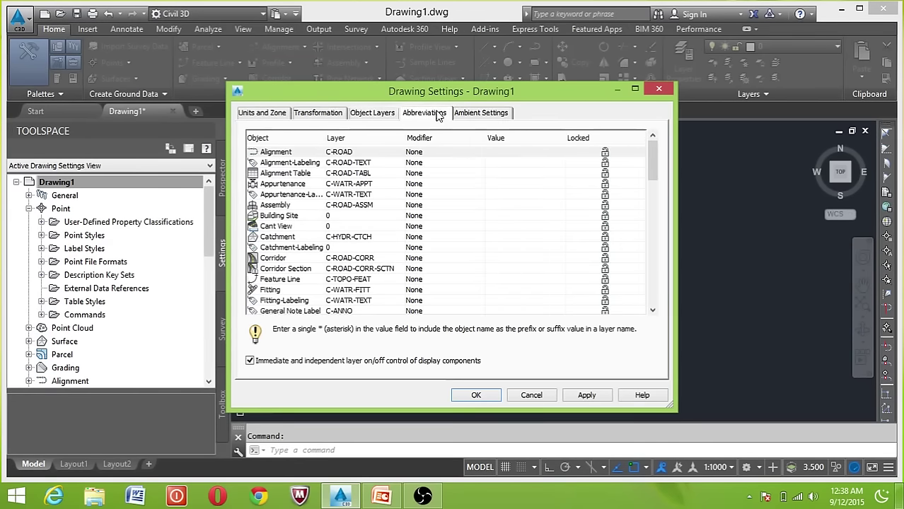
pyautogui.click(488, 118)
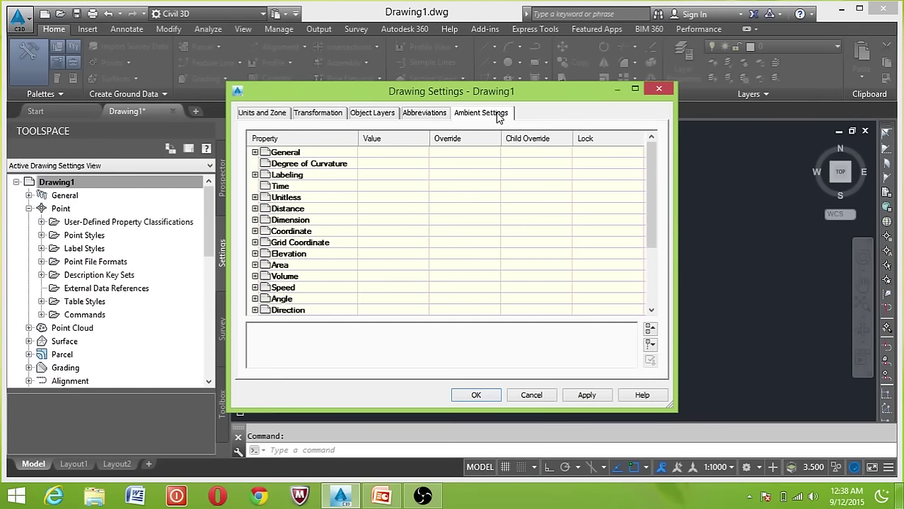
pyautogui.click(534, 396)
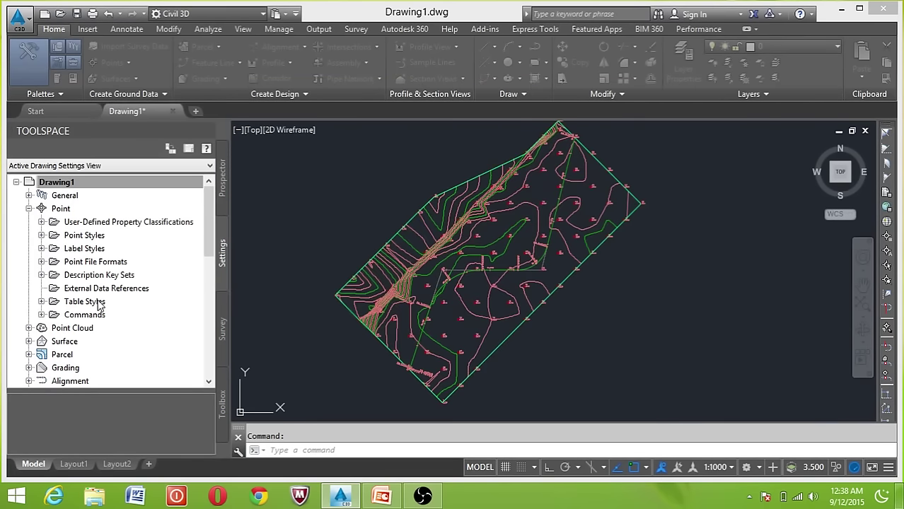
# Collapse the Point settings and select Point Cloud
pyautogui.click(28, 208)
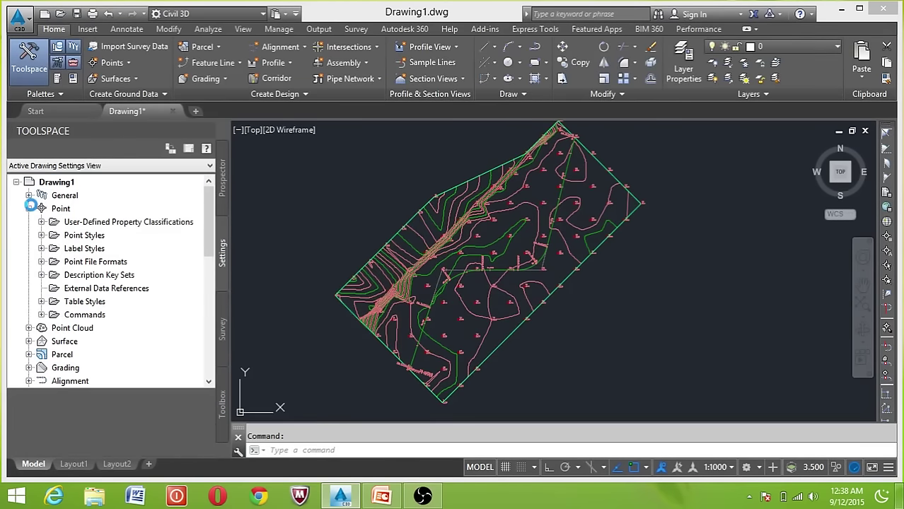
pyautogui.click(67, 222)
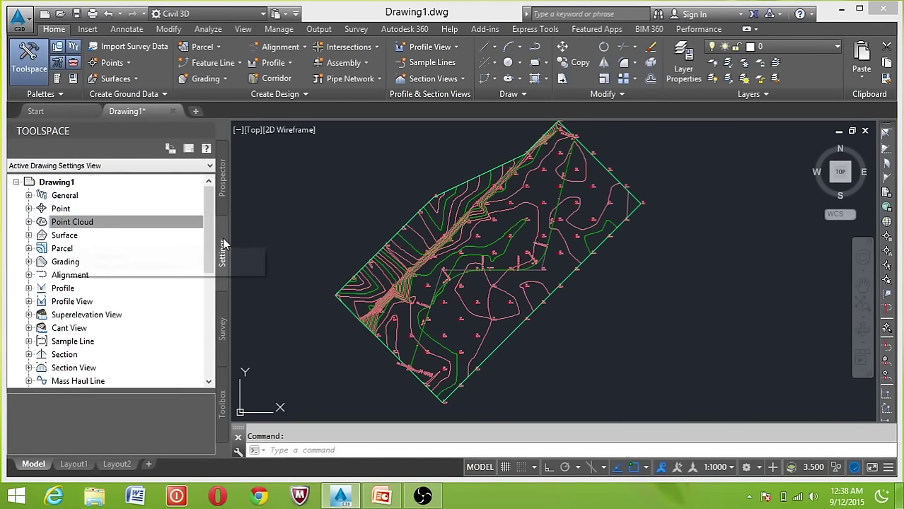
# Inspect Point Cloud's feature settings, Labeling and Distance (meter, precision 3), closing without changes
pyautogui.rightClick(91, 224)
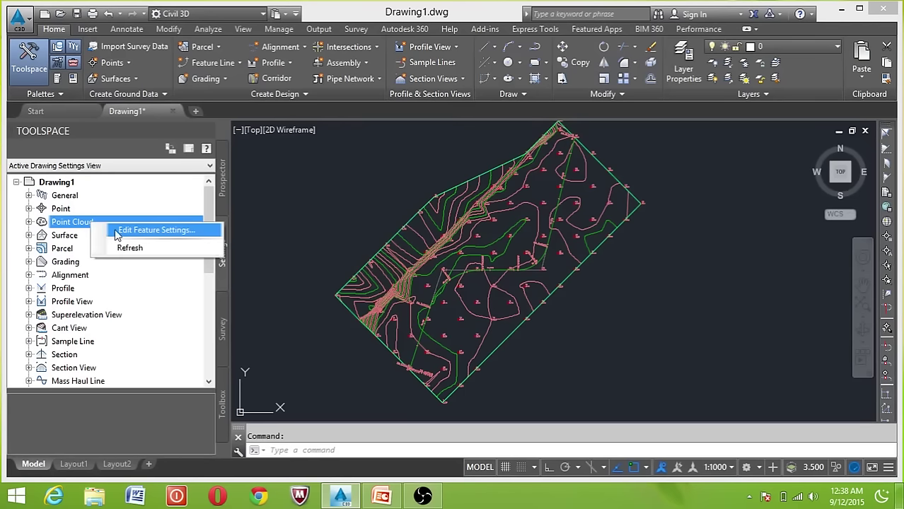
pyautogui.click(125, 235)
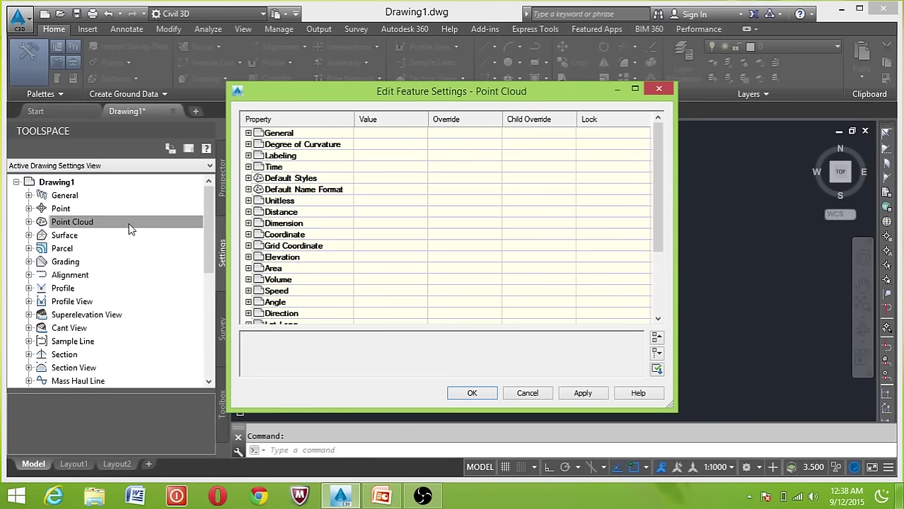
pyautogui.click(248, 156)
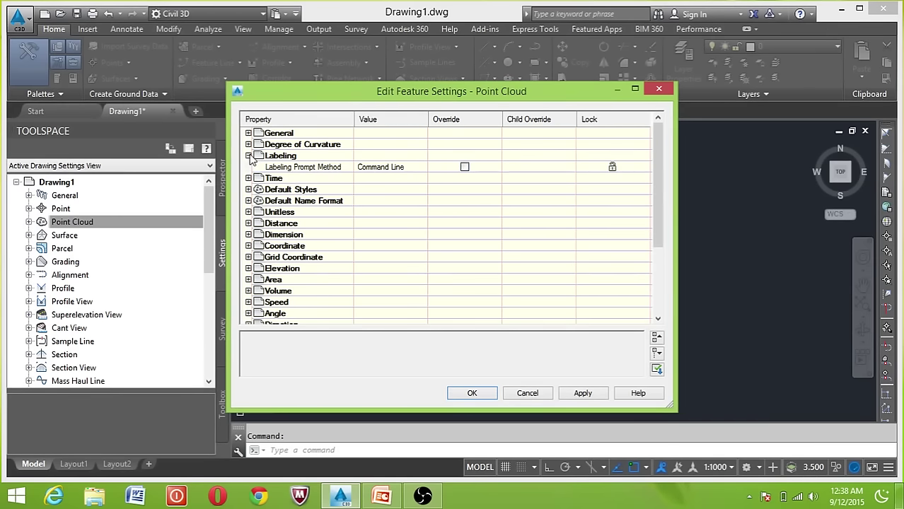
pyautogui.click(248, 223)
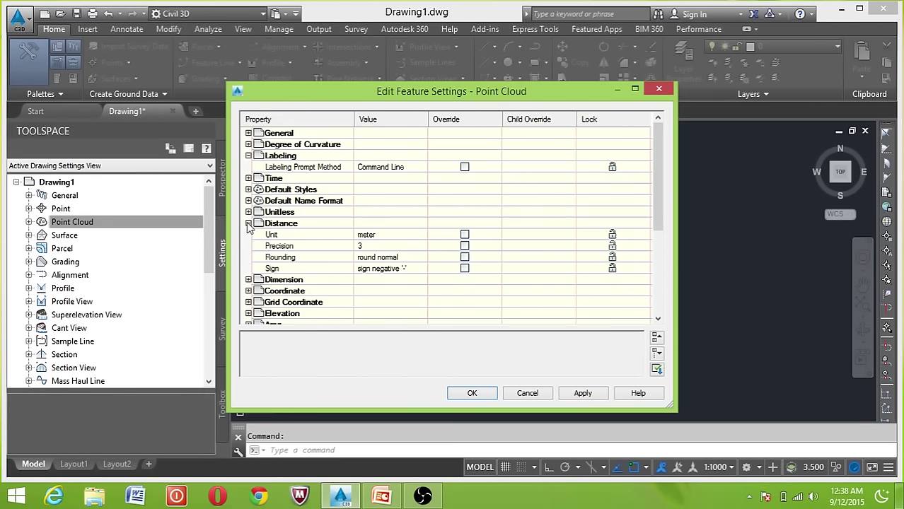
pyautogui.press('Escape')
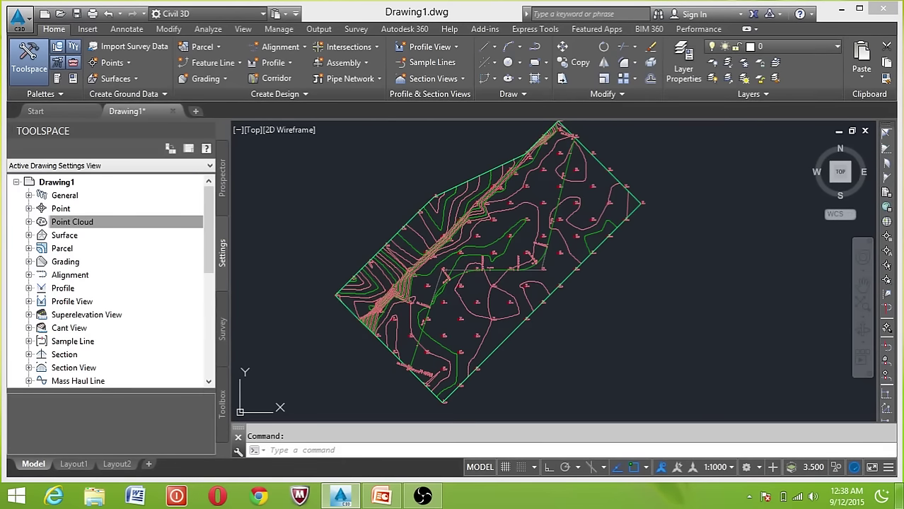
# Expand Surface > Commands and select AddSpotElevLabelsOnGrid
pyautogui.click(41, 222)
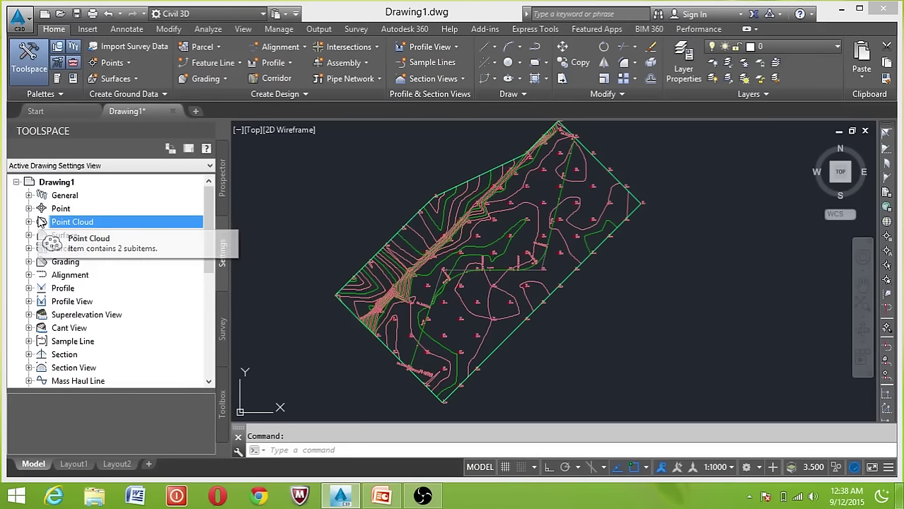
pyautogui.click(29, 235)
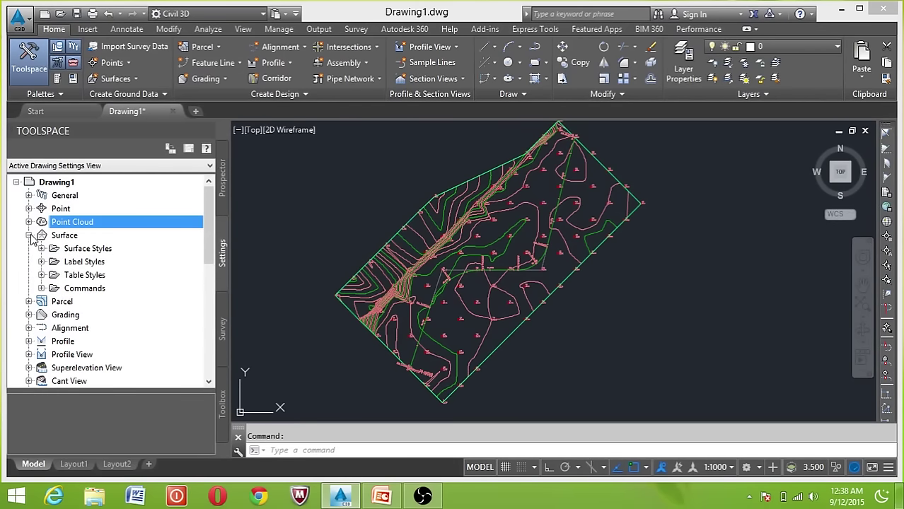
pyautogui.click(41, 288)
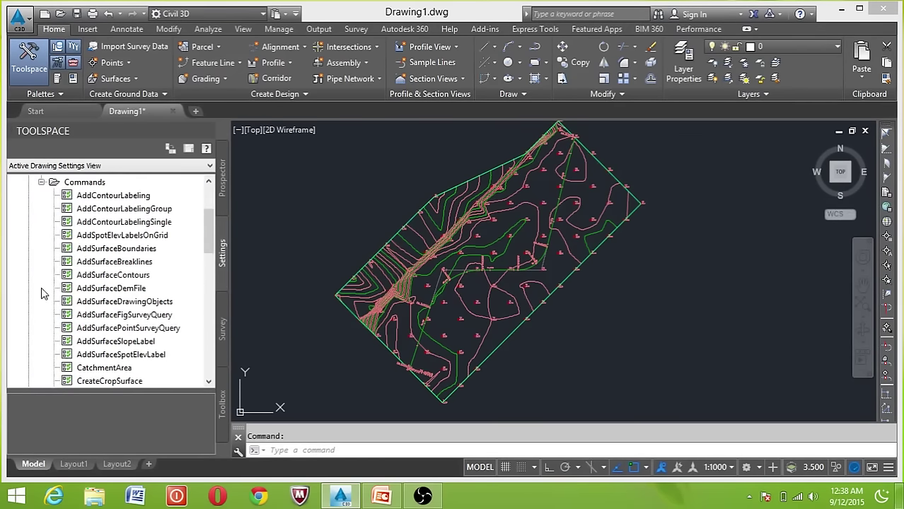
pyautogui.click(112, 238)
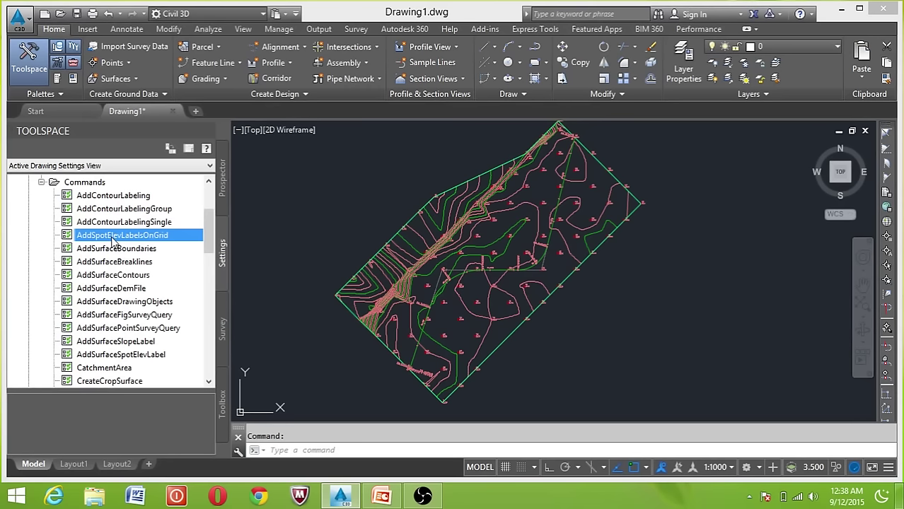
pyautogui.rightClick(111, 239)
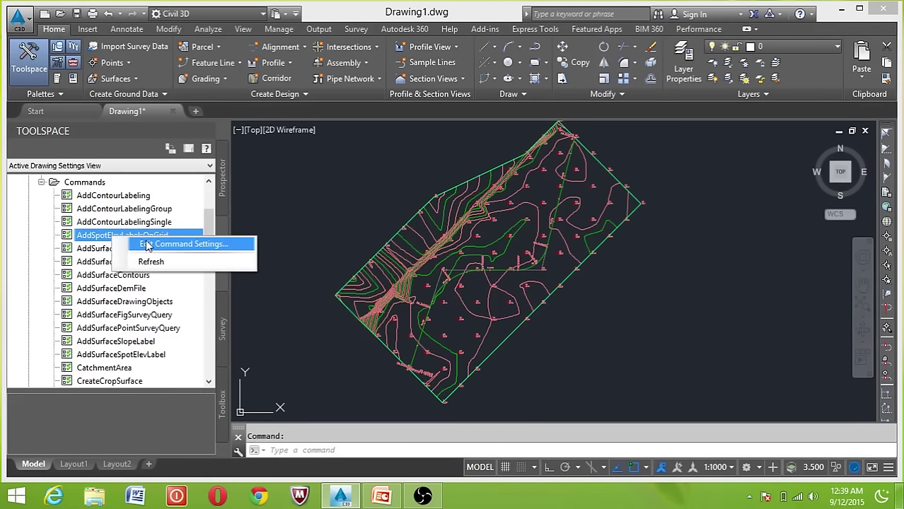
pyautogui.click(149, 244)
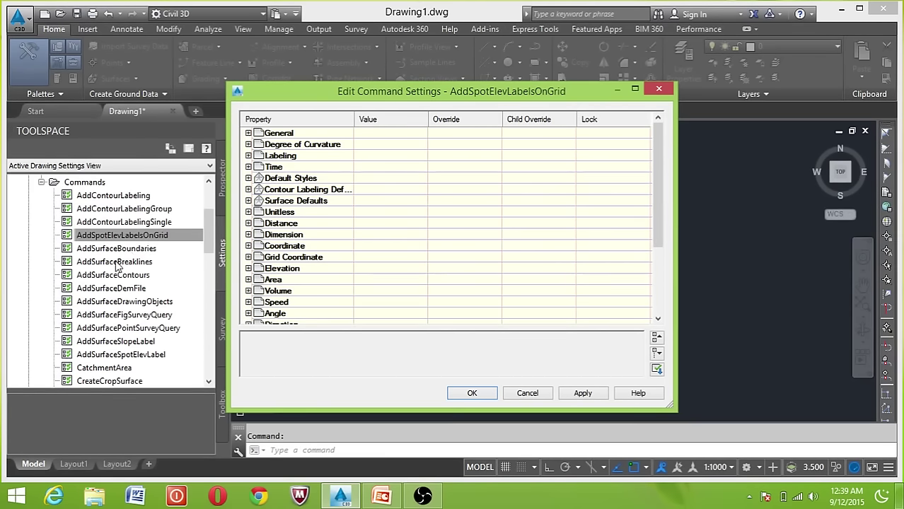
pyautogui.click(249, 189)
pyautogui.click(248, 178)
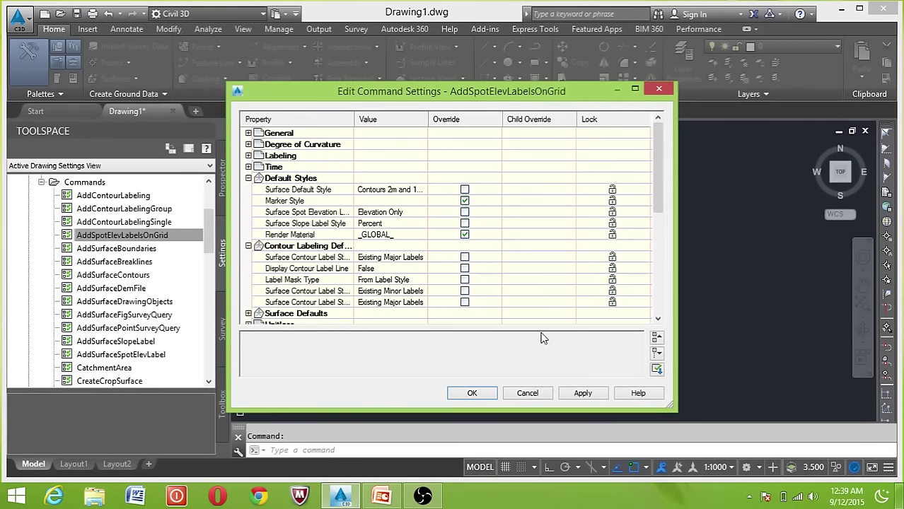
pyautogui.click(529, 394)
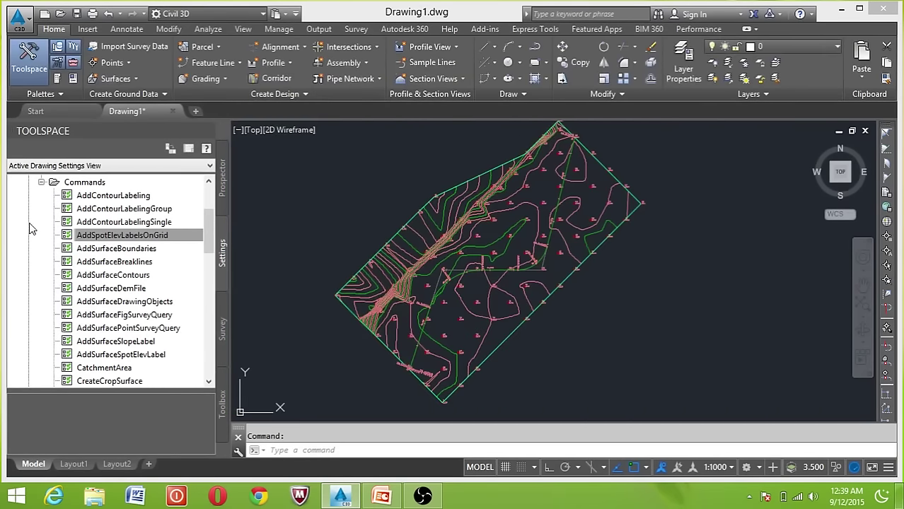
pyautogui.click(42, 182)
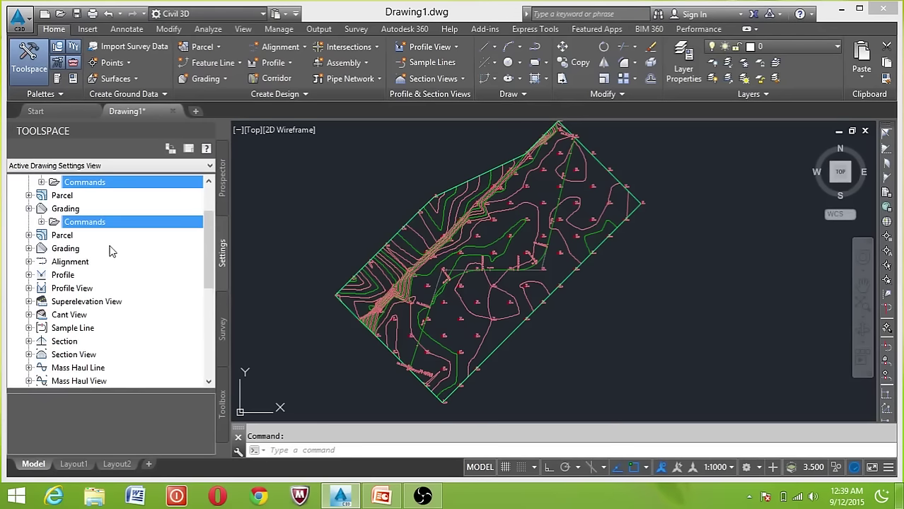
# Collapse the Surface settings and switch Toolspace to the Survey tree
pyautogui.click(29, 208)
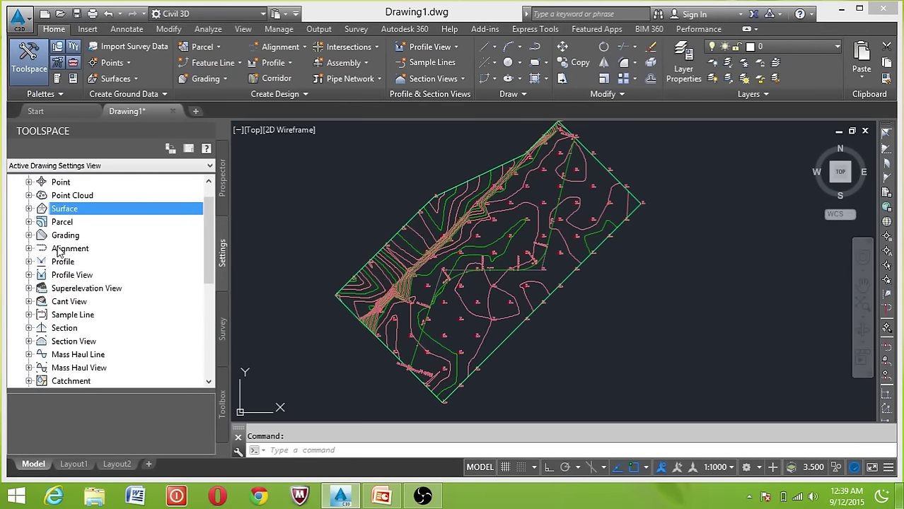
pyautogui.scroll(1, 59, 253)
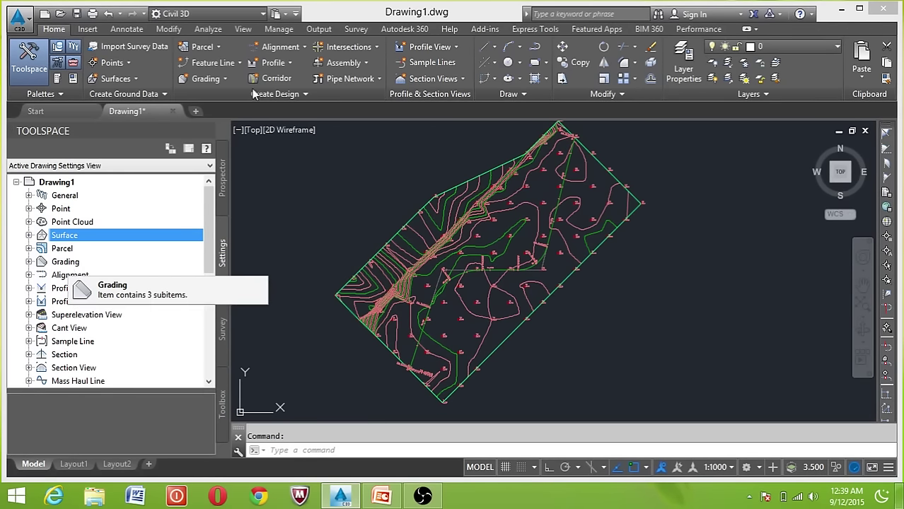
pyautogui.click(223, 328)
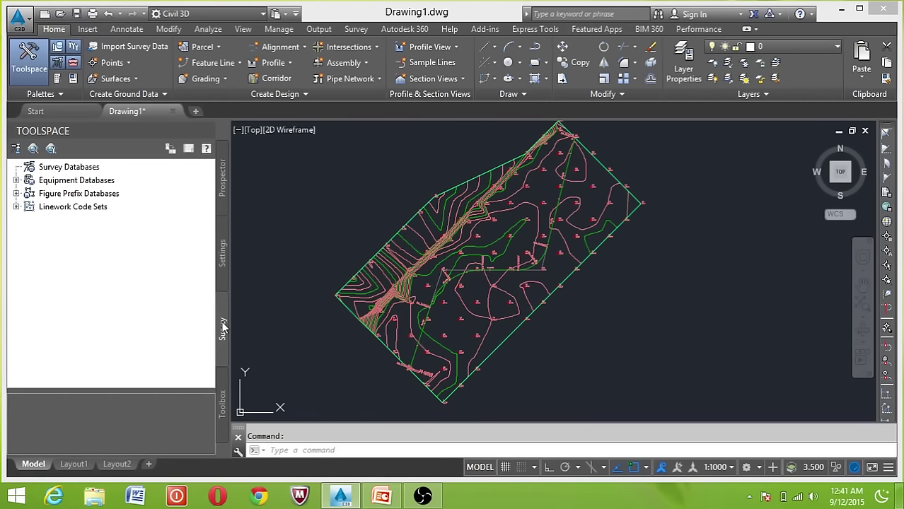
# In Prospector, collapse Surfaces, list the EG Points group and select point number 1
pyautogui.click(224, 178)
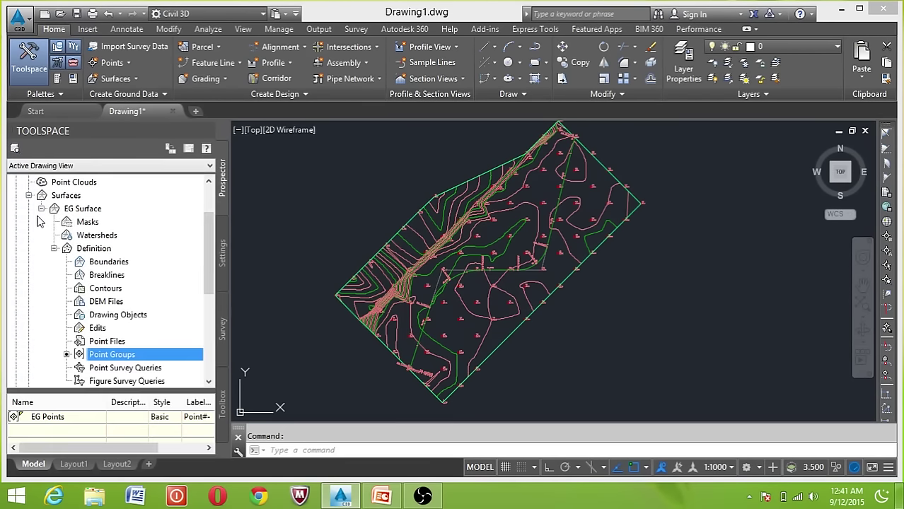
pyautogui.click(42, 209)
pyautogui.doubleClick(42, 197)
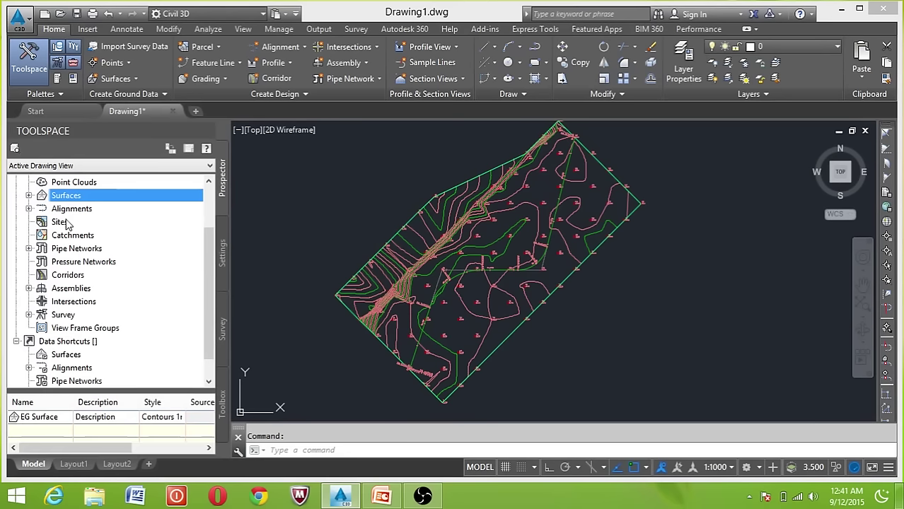
pyautogui.scroll(2, 69, 224)
pyautogui.click(61, 197)
pyautogui.click(93, 222)
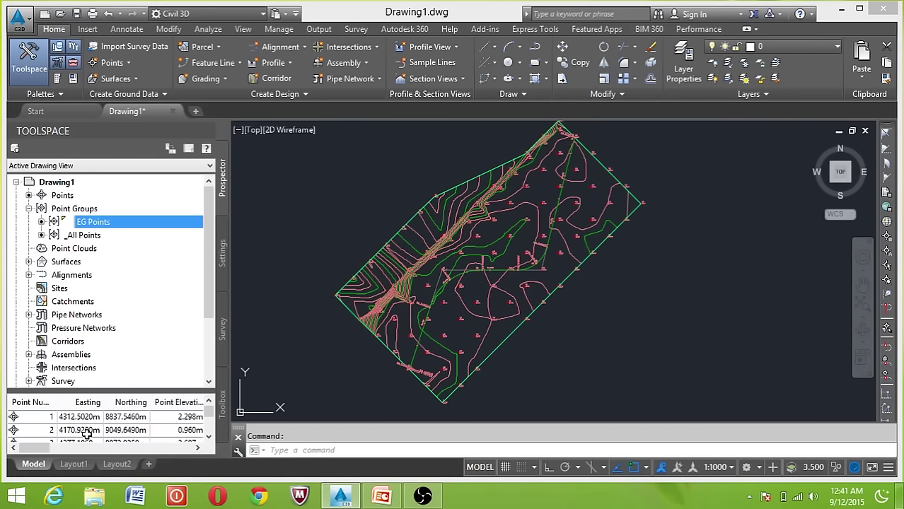
pyautogui.click(83, 417)
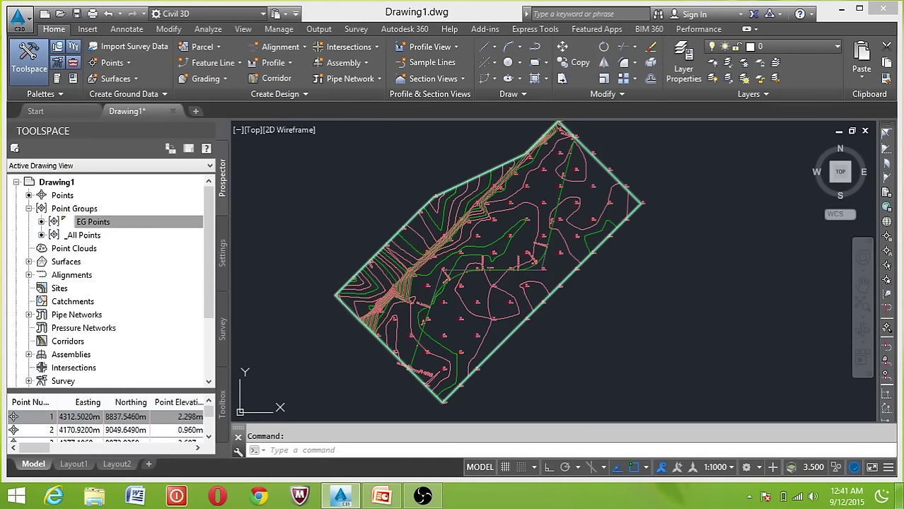
# Zoom into the upper-right of the surface and show the Survey databases in Toolspace
pyautogui.scroll(4, 595, 205)
pyautogui.scroll(2, 568, 215)
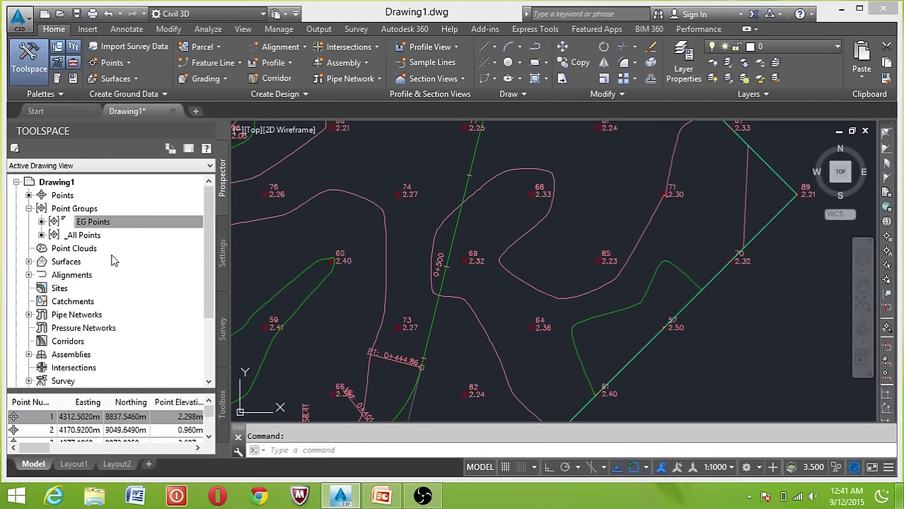
pyautogui.click(222, 328)
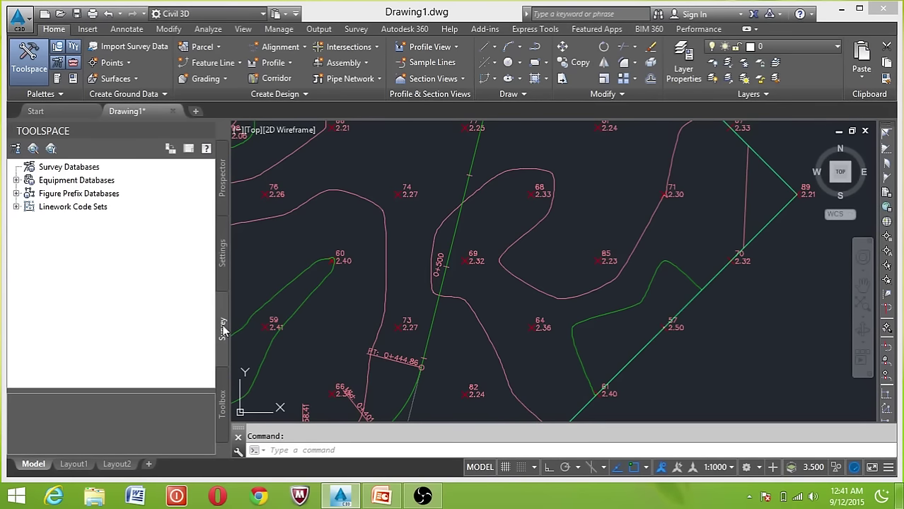
pyautogui.click(224, 329)
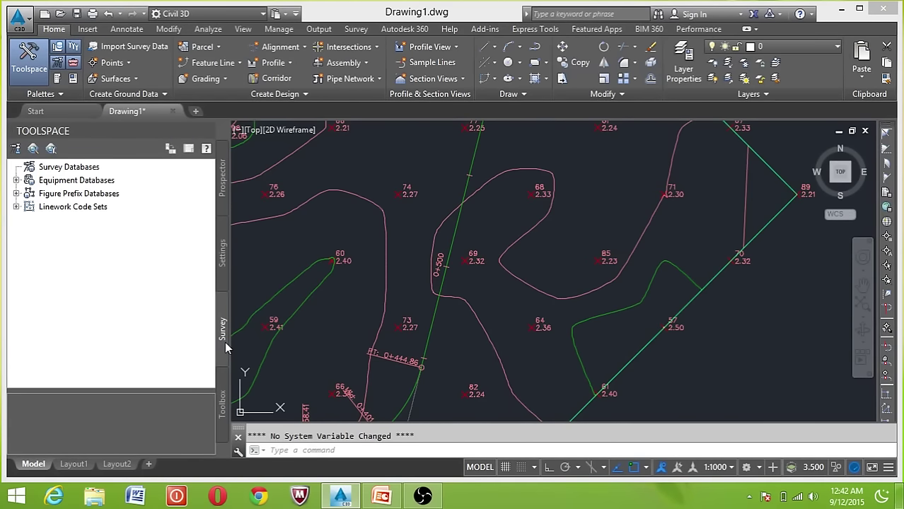
# Expand Reports Manager in the Toolbox and list the Alignment reports, Alignment_Curve through Station_and_Curve
pyautogui.click(224, 404)
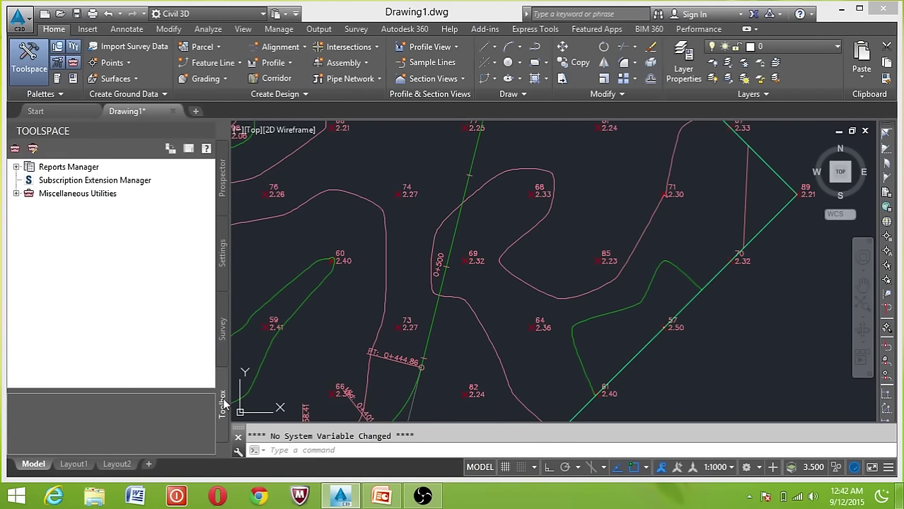
pyautogui.click(16, 167)
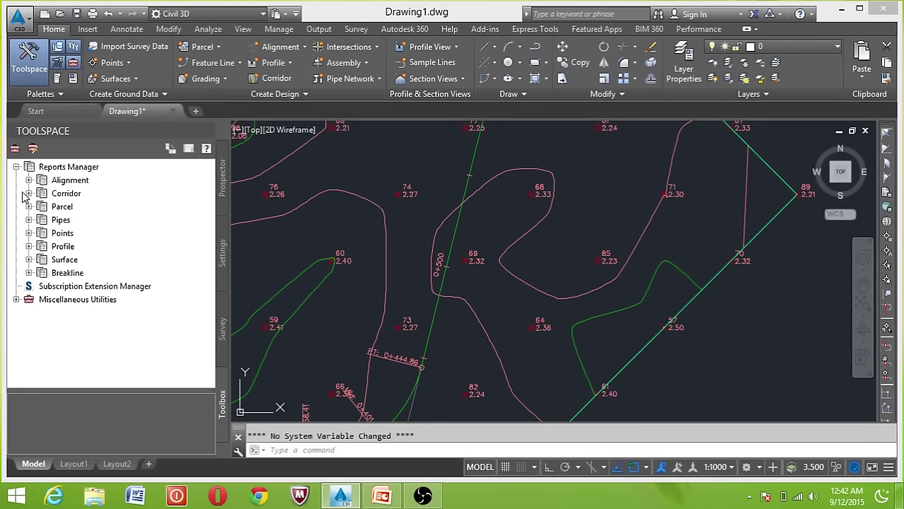
pyautogui.click(224, 181)
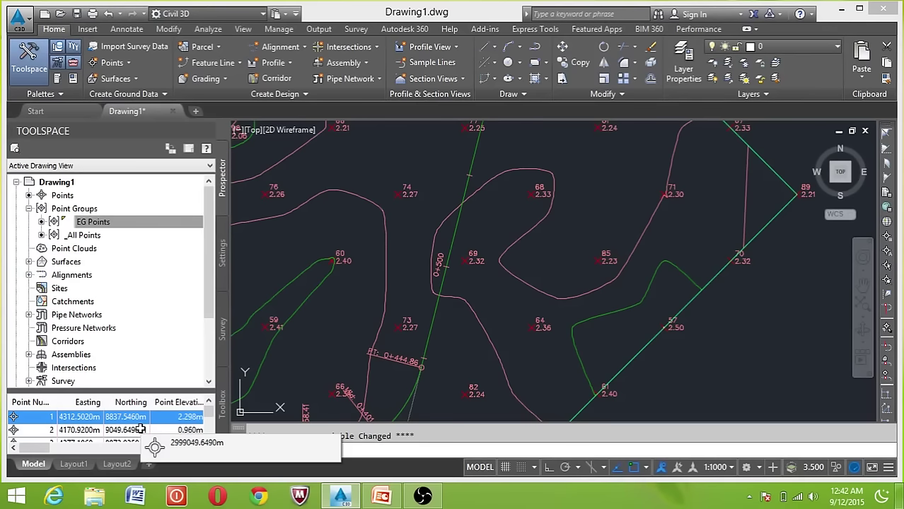
pyautogui.click(222, 402)
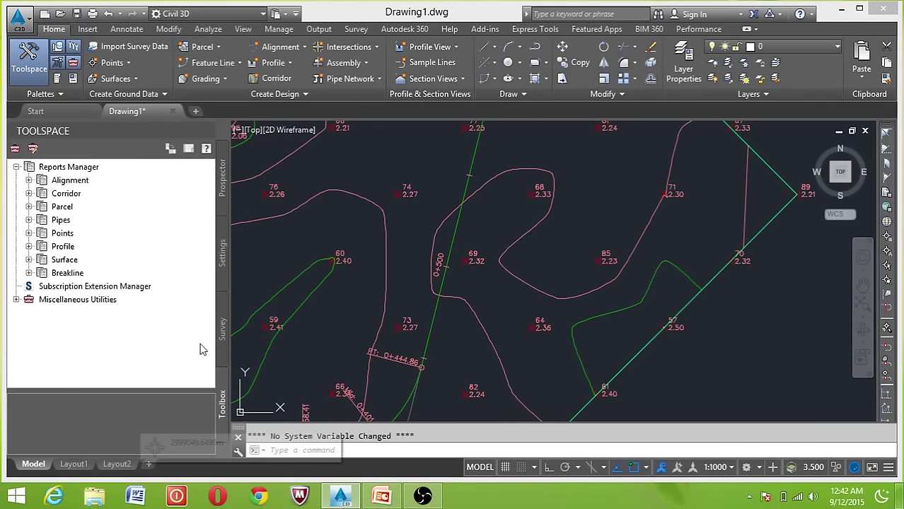
pyautogui.doubleClick(44, 185)
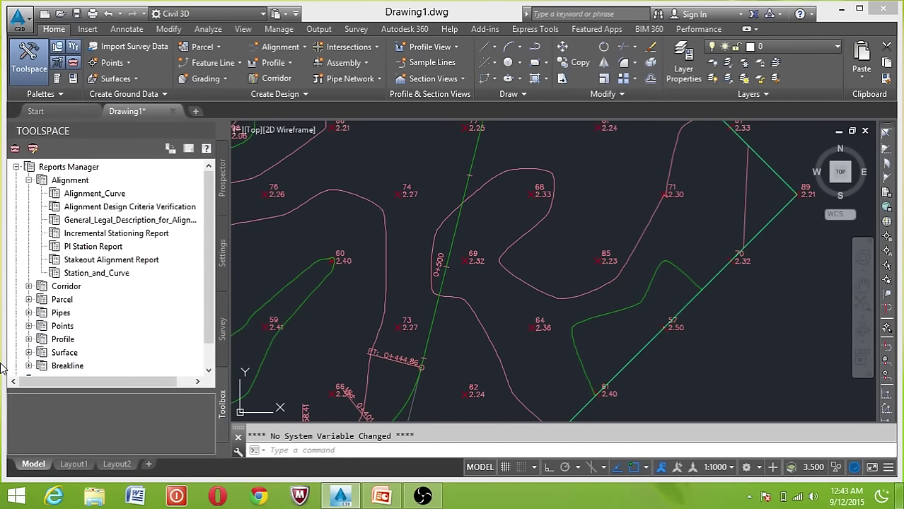
# Expand the Corridor, Points and Profile groups in Reports Manager to list their reports
pyautogui.click(28, 286)
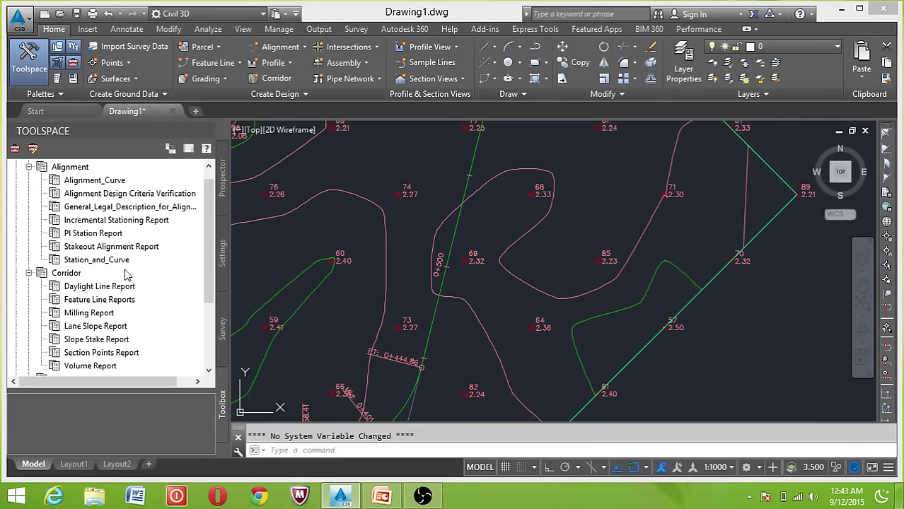
pyautogui.scroll(-1, 125, 275)
pyautogui.scroll(-2, 126, 274)
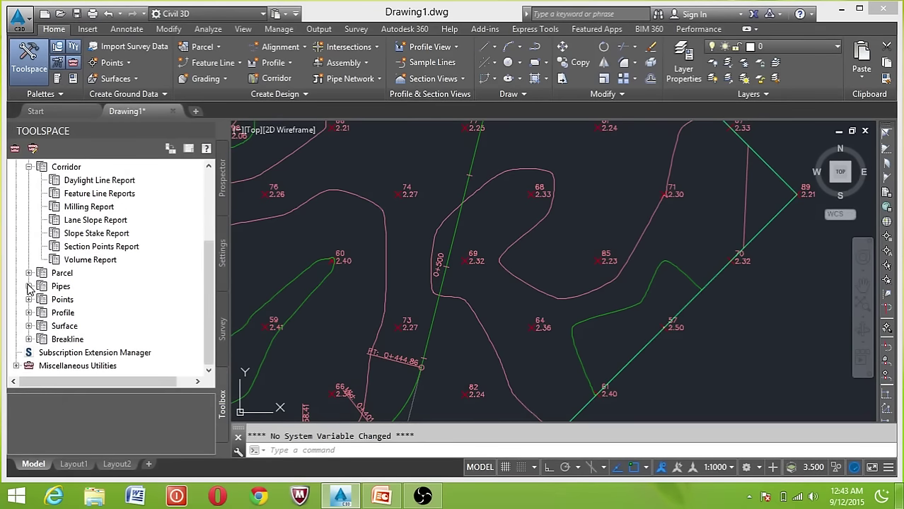
pyautogui.click(29, 299)
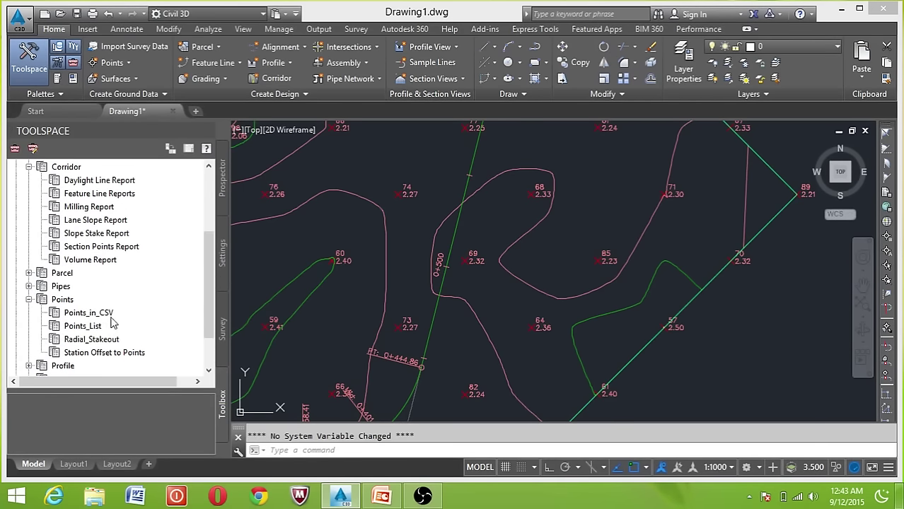
pyautogui.scroll(-1, 116, 319)
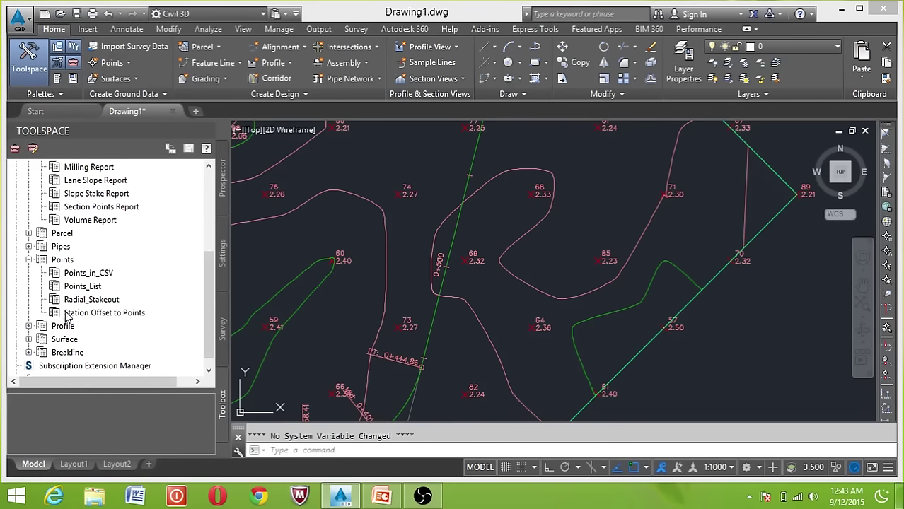
pyautogui.click(29, 326)
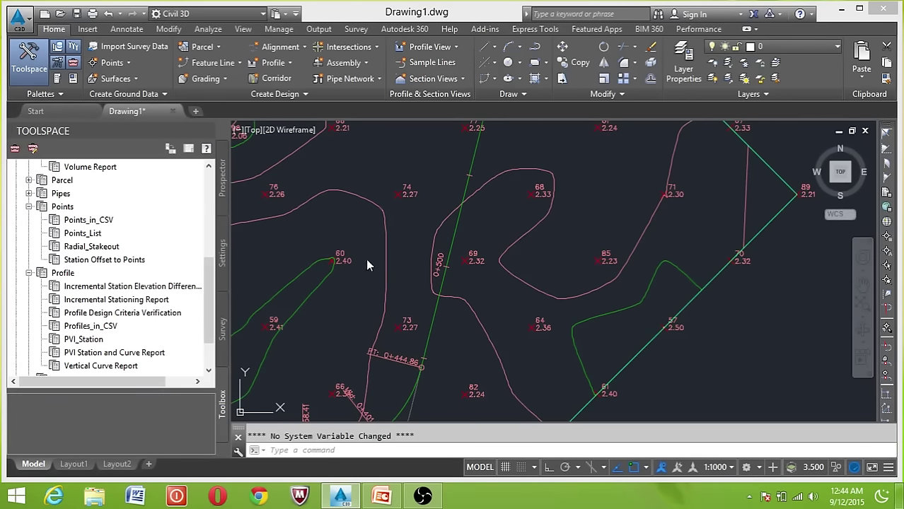
pyautogui.click(651, 278)
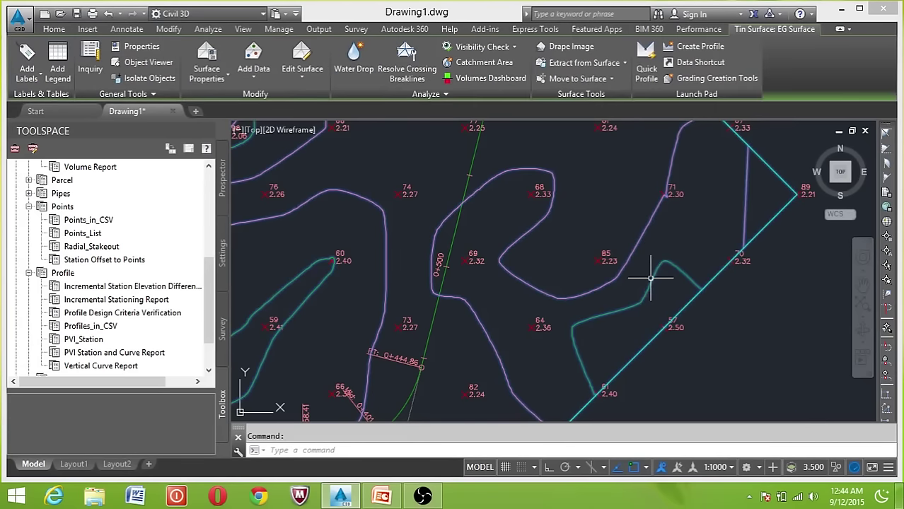
pyautogui.rightClick(650, 278)
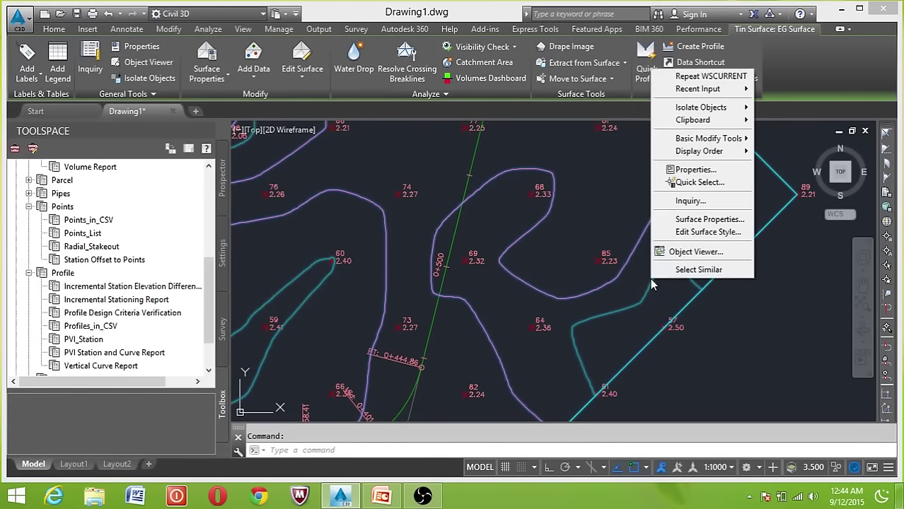
pyautogui.click(696, 170)
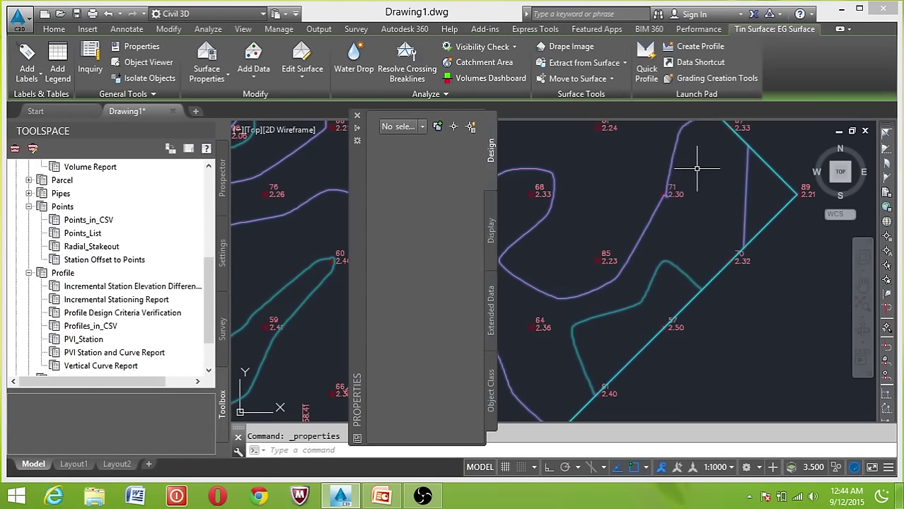
pyautogui.click(422, 127)
pyautogui.click(422, 128)
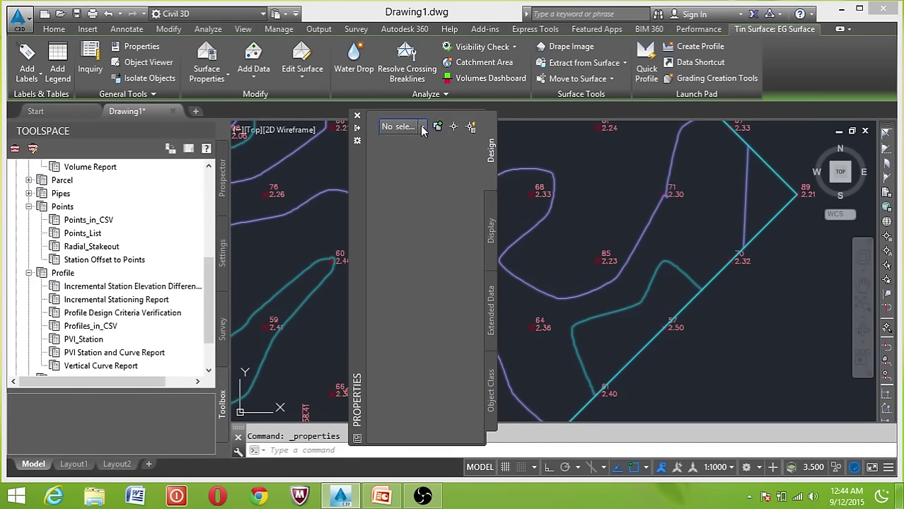
pyautogui.click(487, 230)
pyautogui.click(492, 309)
pyautogui.click(494, 390)
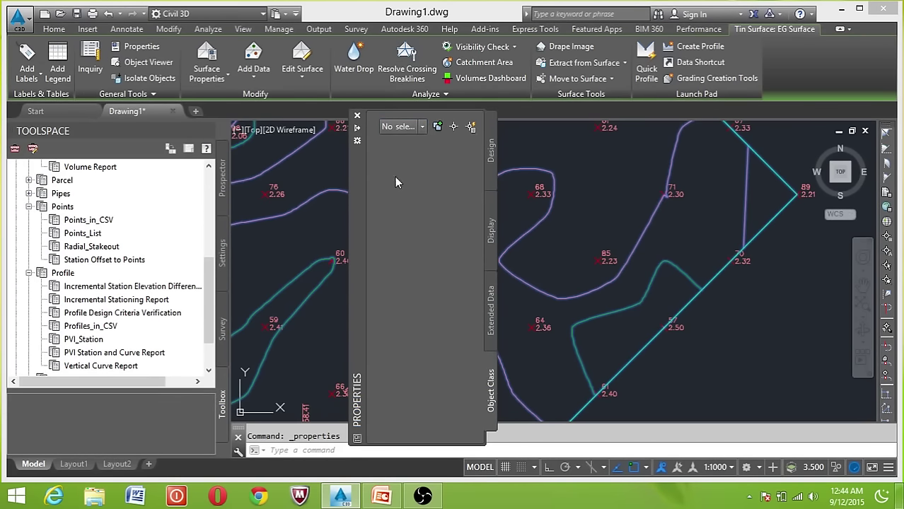
pyautogui.click(357, 117)
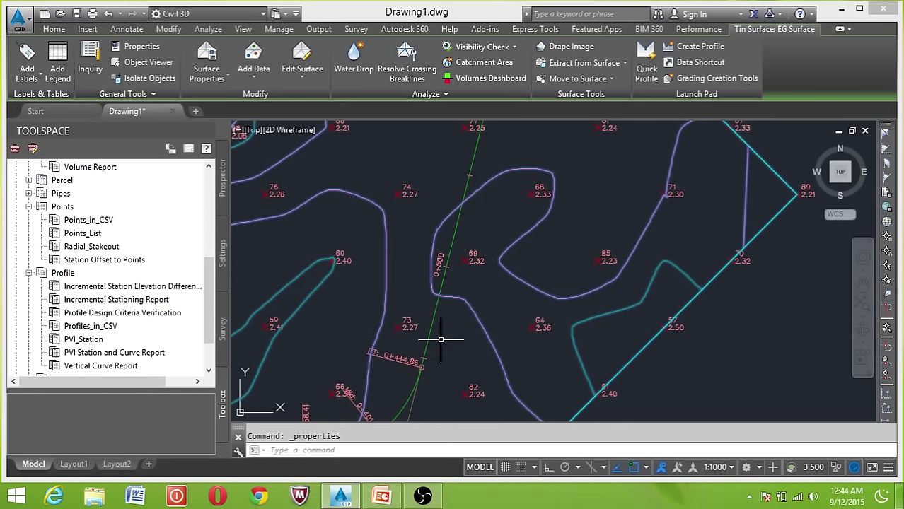
pyautogui.click(456, 235)
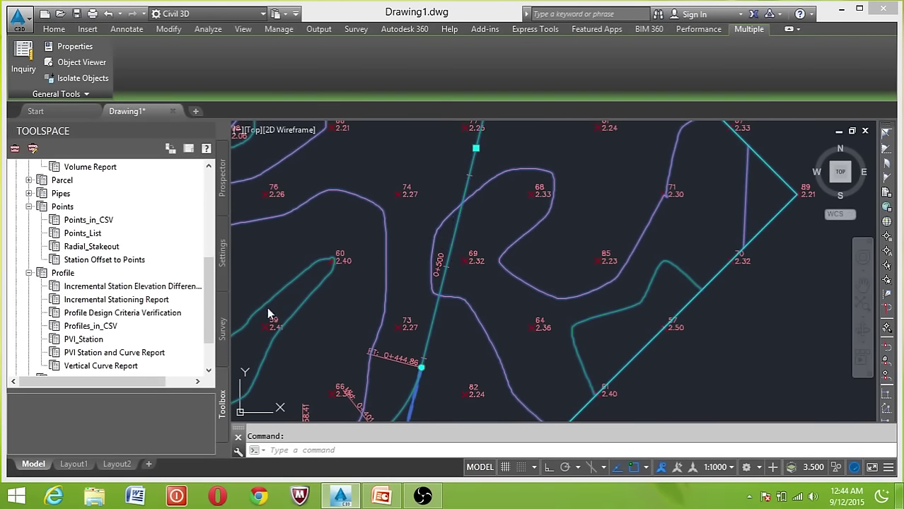
pyautogui.press('Escape')
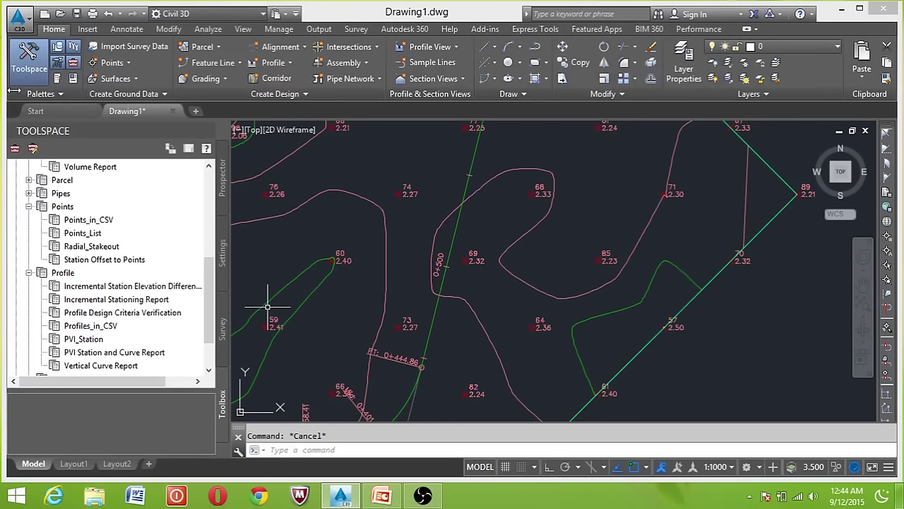
pyautogui.click(73, 80)
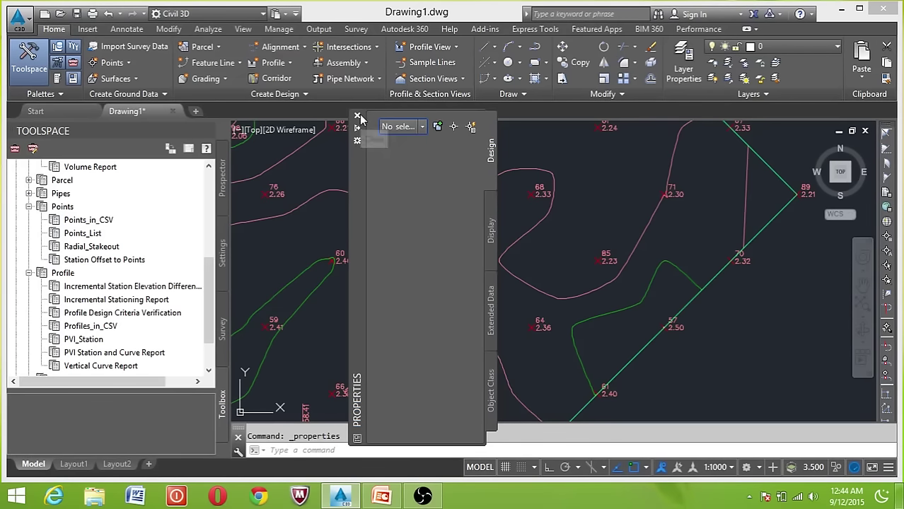
pyautogui.click(493, 225)
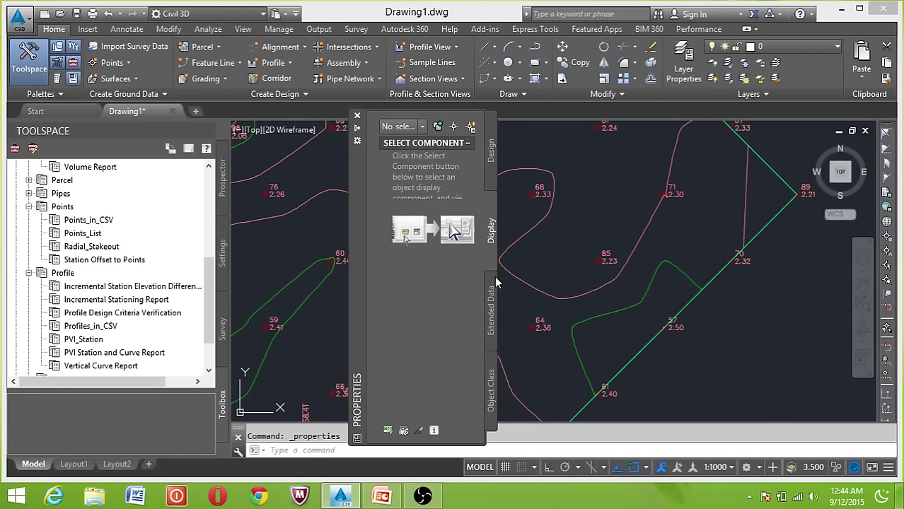
pyautogui.click(357, 116)
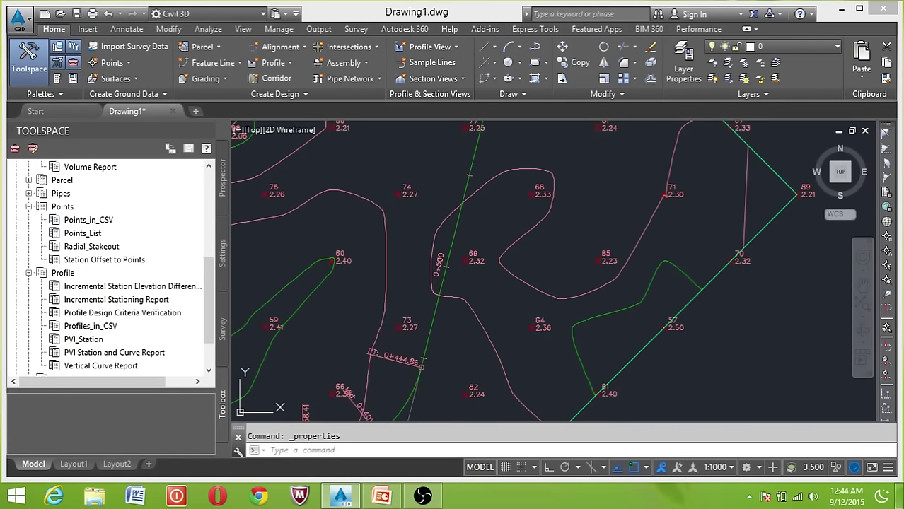
pyautogui.click(748, 184)
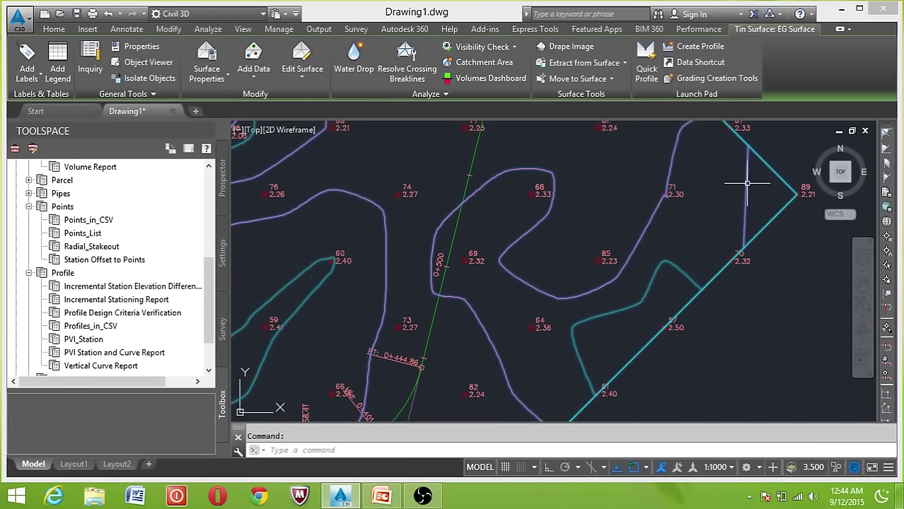
pyautogui.rightClick(748, 185)
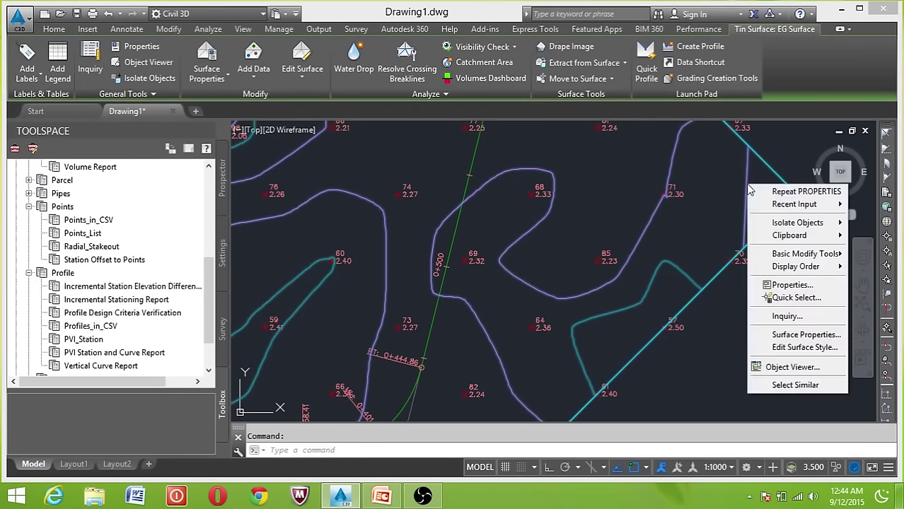
pyautogui.click(223, 181)
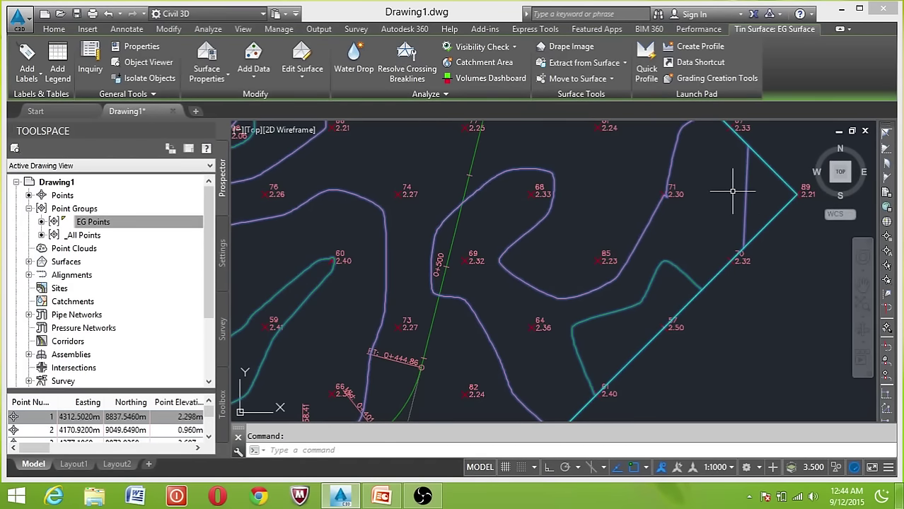
pyautogui.rightClick(746, 198)
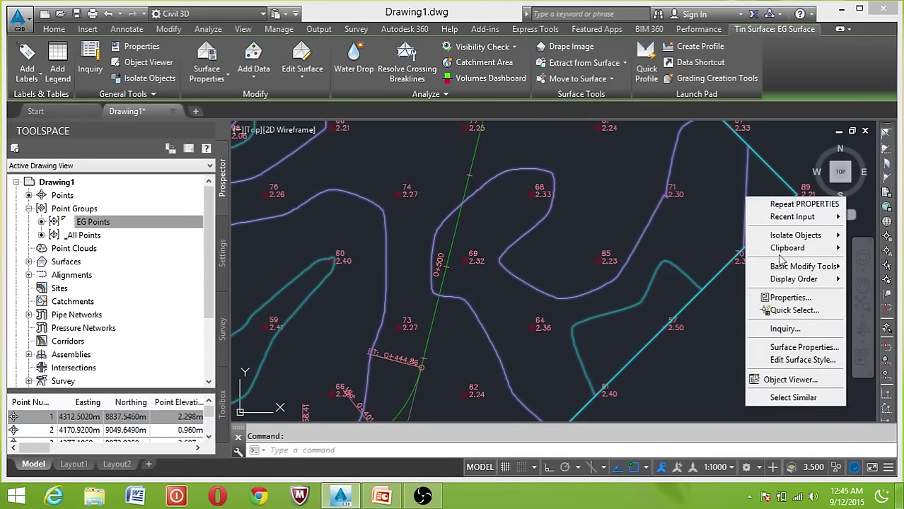
pyautogui.click(789, 297)
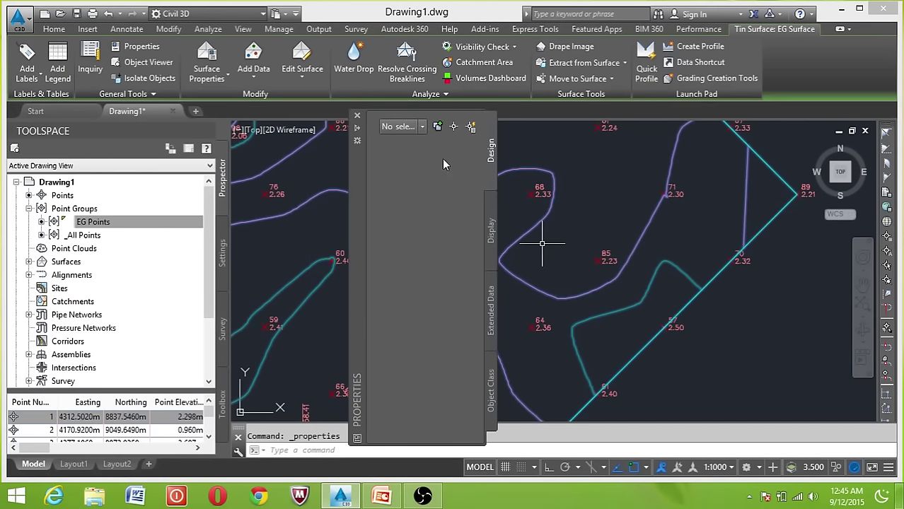
pyautogui.click(426, 127)
pyautogui.click(407, 138)
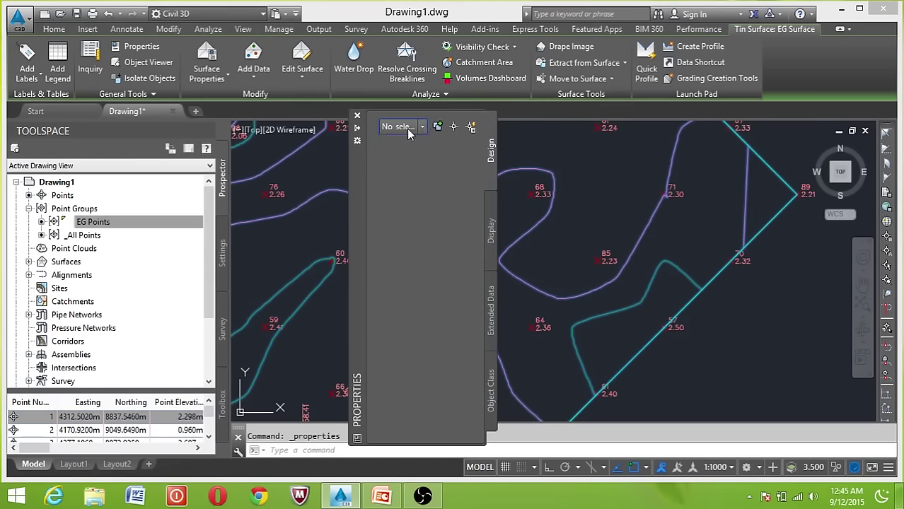
pyautogui.click(357, 115)
pyautogui.scroll(-3, 430, 196)
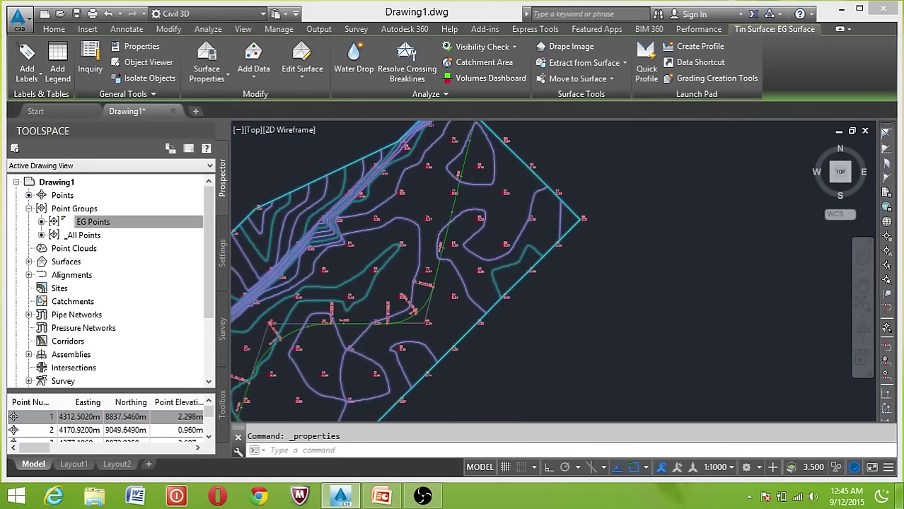
pyautogui.scroll(-2, 438, 230)
pyautogui.press('Escape')
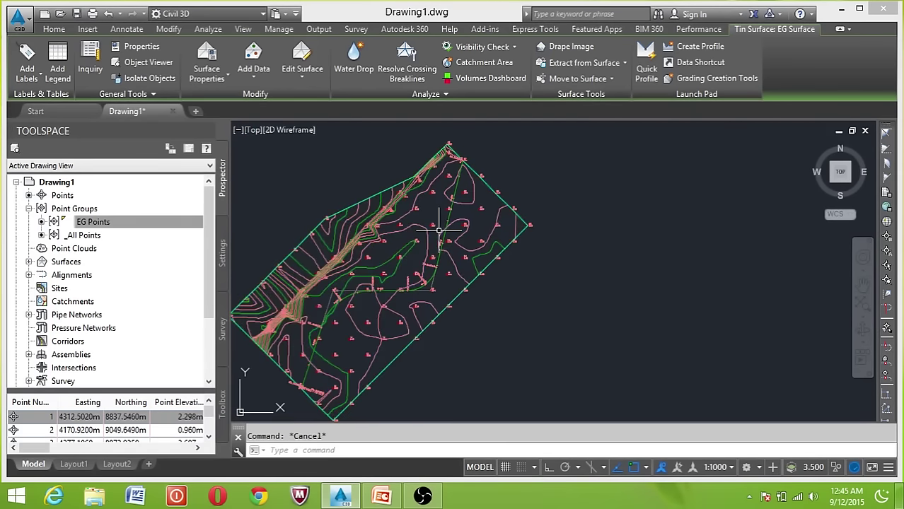
# Inspect a survey point near the north edge in the Properties panel, then cancel the selection
pyautogui.click(430, 186)
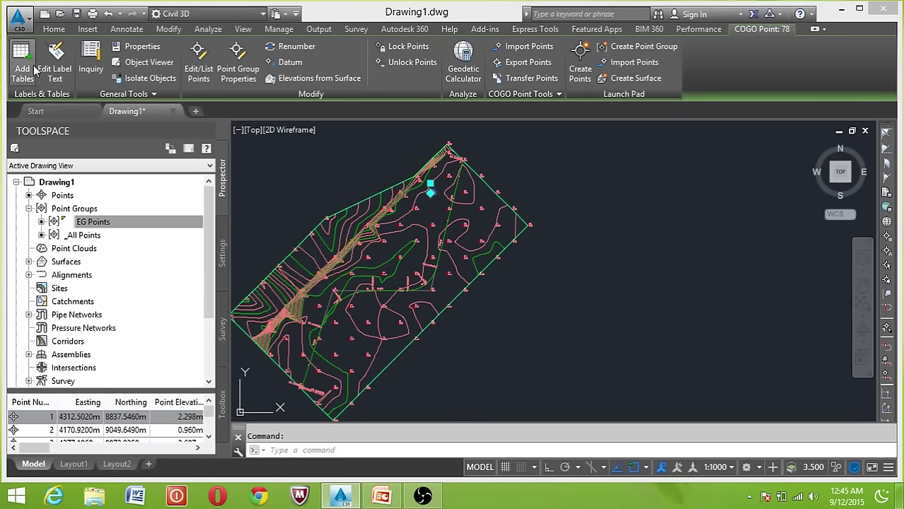
pyautogui.click(54, 29)
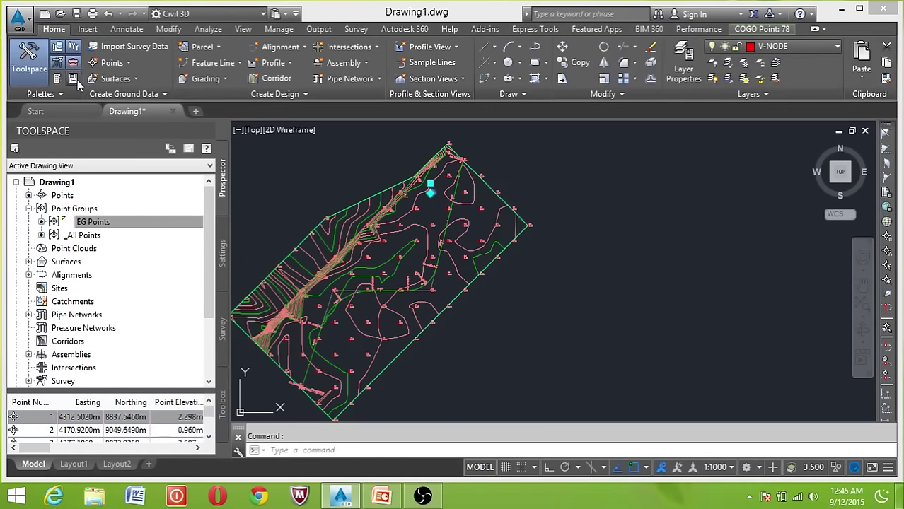
pyautogui.hotkey('ctrl', '1')
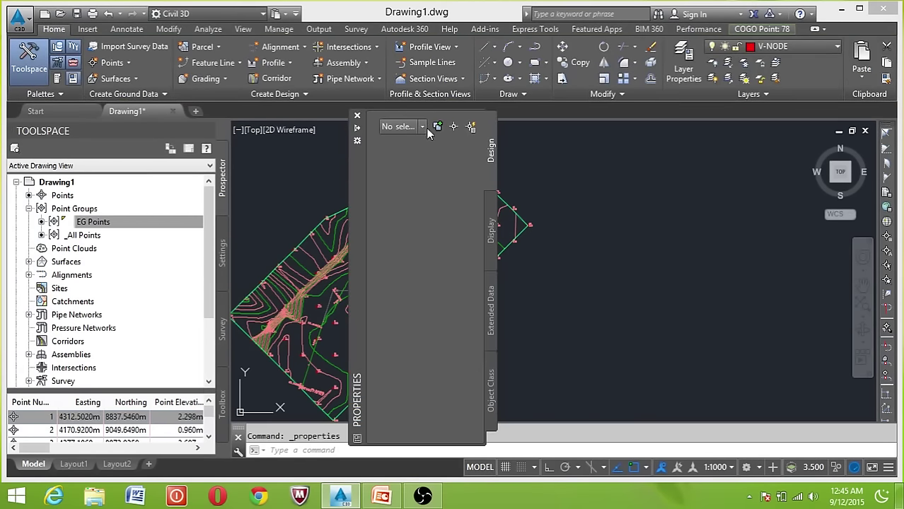
pyautogui.click(422, 127)
pyautogui.click(414, 139)
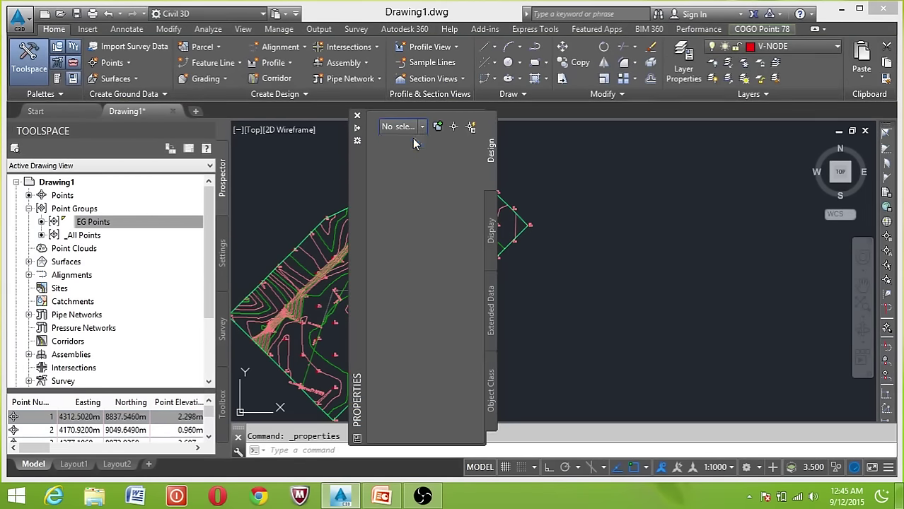
pyautogui.click(358, 142)
pyautogui.click(357, 116)
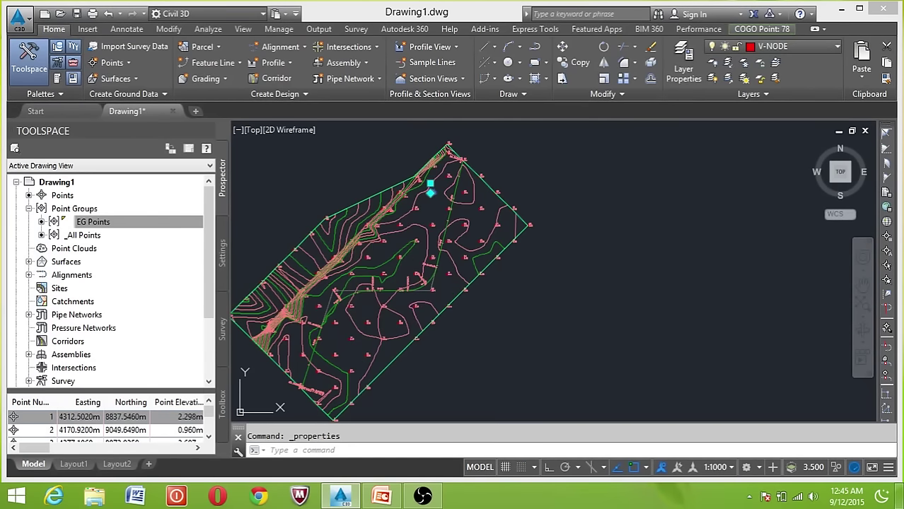
pyautogui.scroll(2, 477, 205)
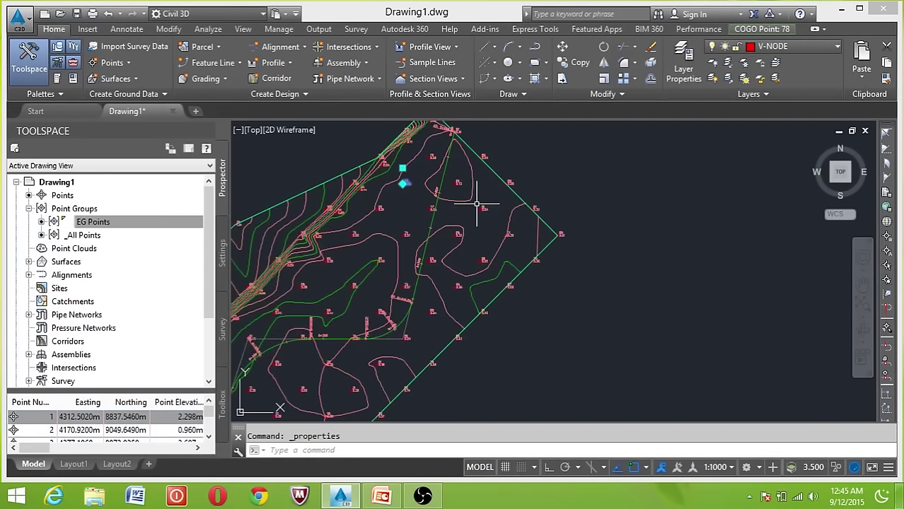
pyautogui.press('Escape')
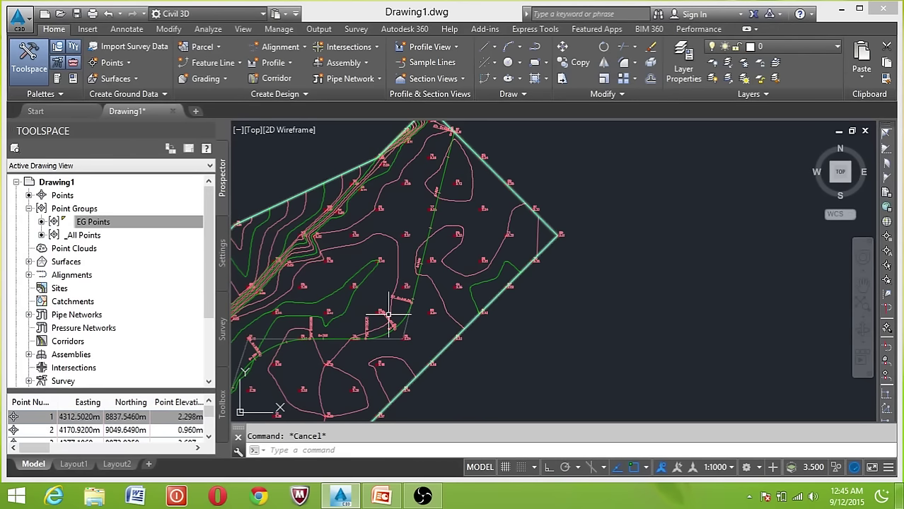
# Window-select the central survey points, clear them, and pick the _All Points point group
pyautogui.scroll(2, 457, 250)
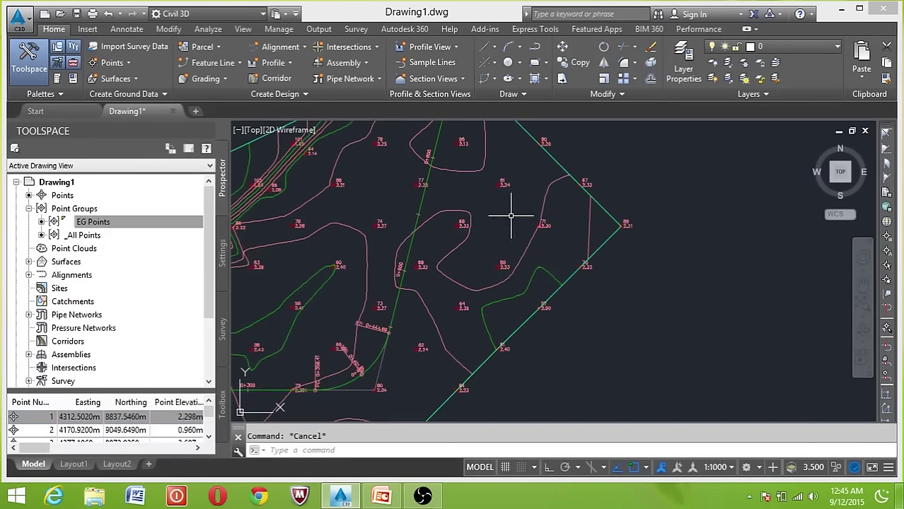
pyautogui.click(537, 181)
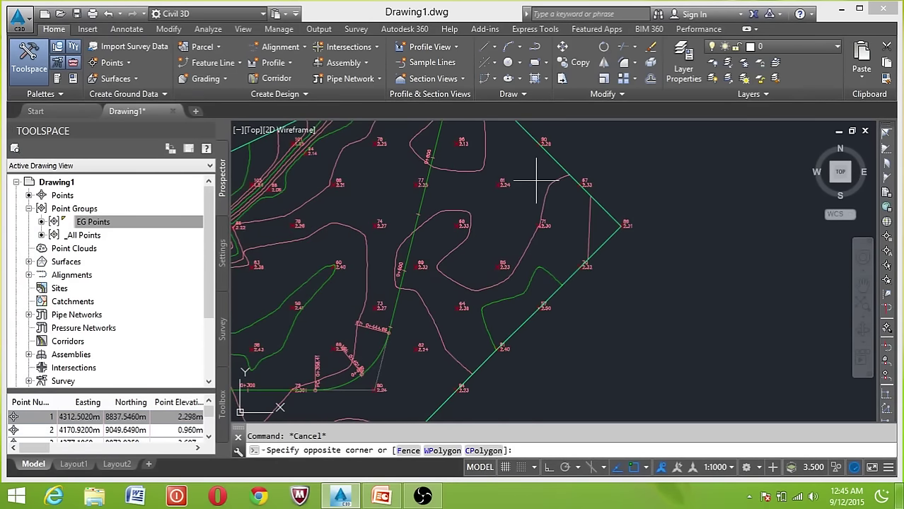
pyautogui.click(422, 316)
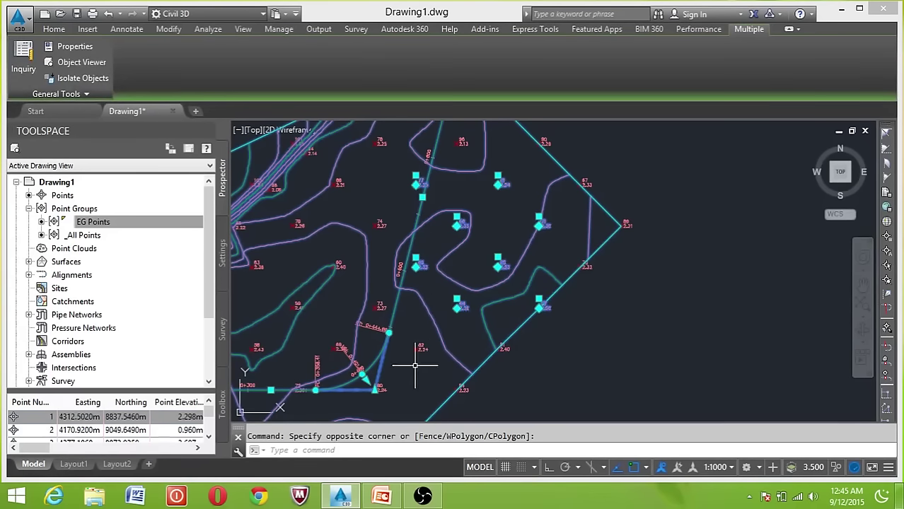
pyautogui.scroll(1, 457, 283)
pyautogui.press('Escape')
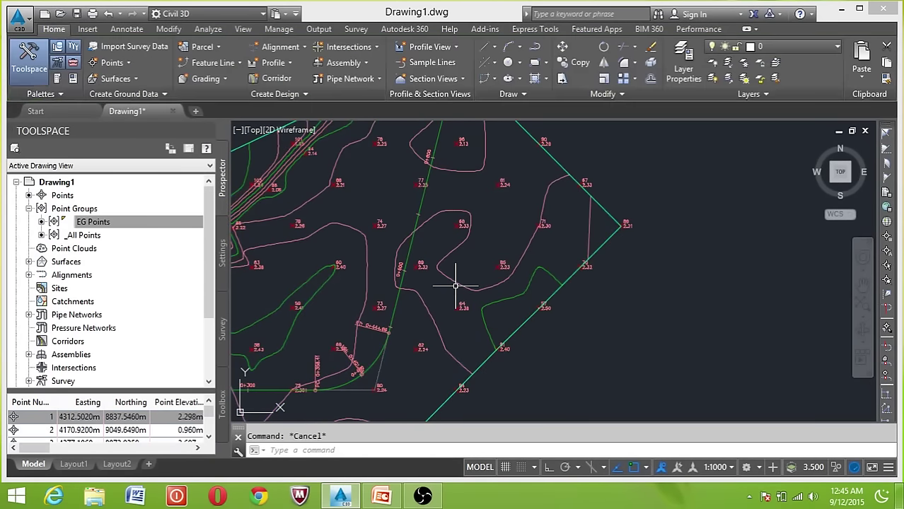
pyautogui.scroll(1, 530, 210)
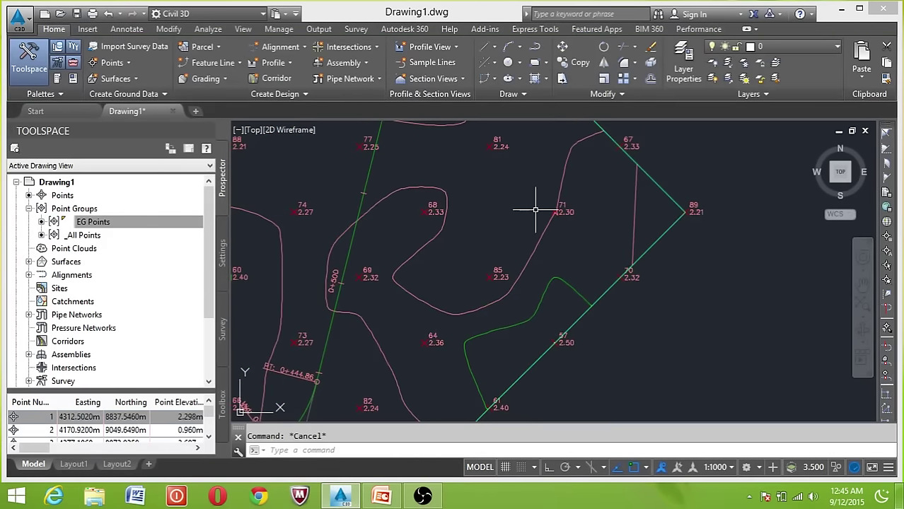
pyautogui.click(79, 237)
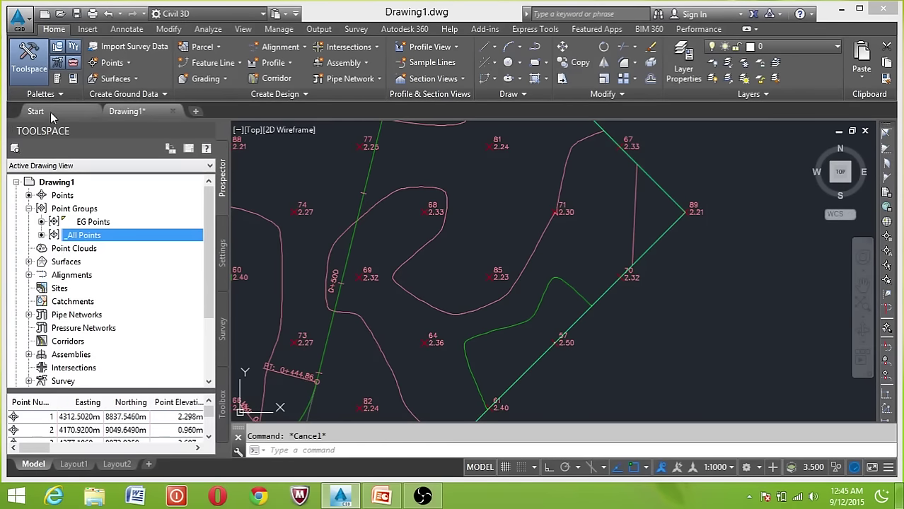
pyautogui.click(72, 79)
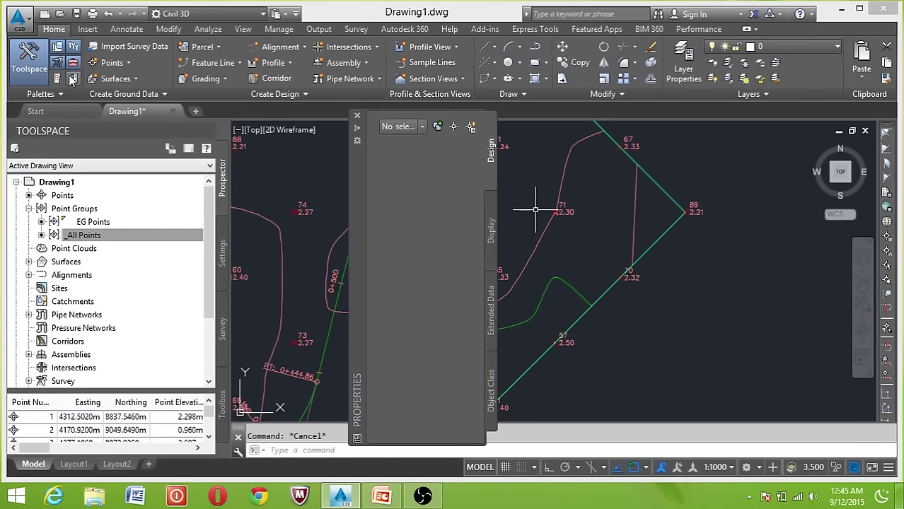
pyautogui.click(357, 115)
pyautogui.click(699, 211)
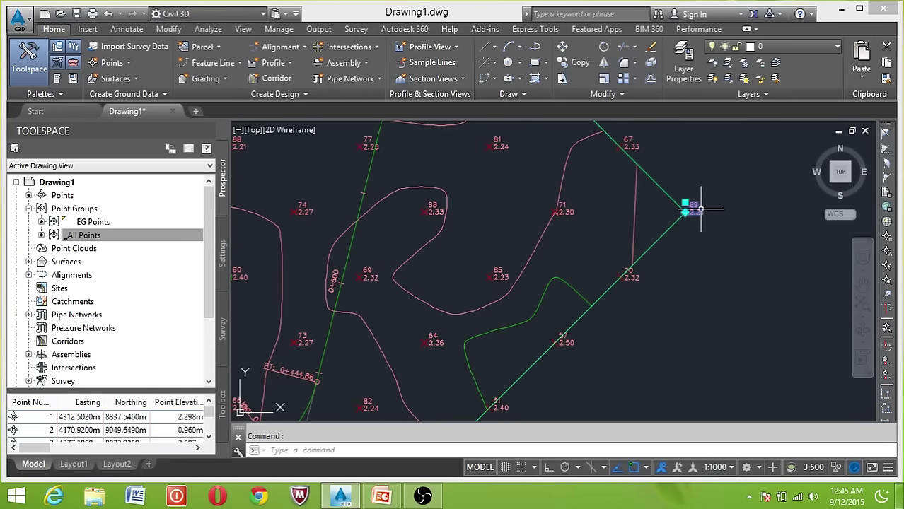
pyautogui.rightClick(703, 214)
pyautogui.click(685, 211)
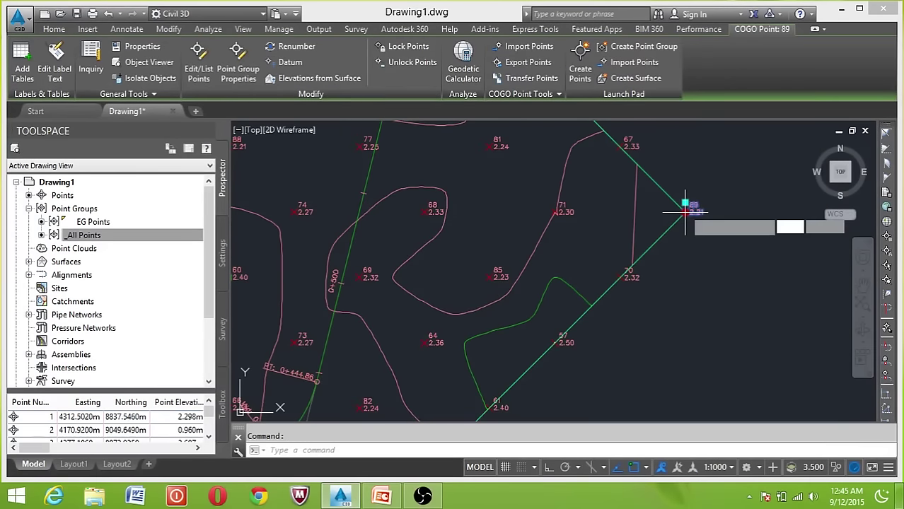
pyautogui.rightClick(685, 211)
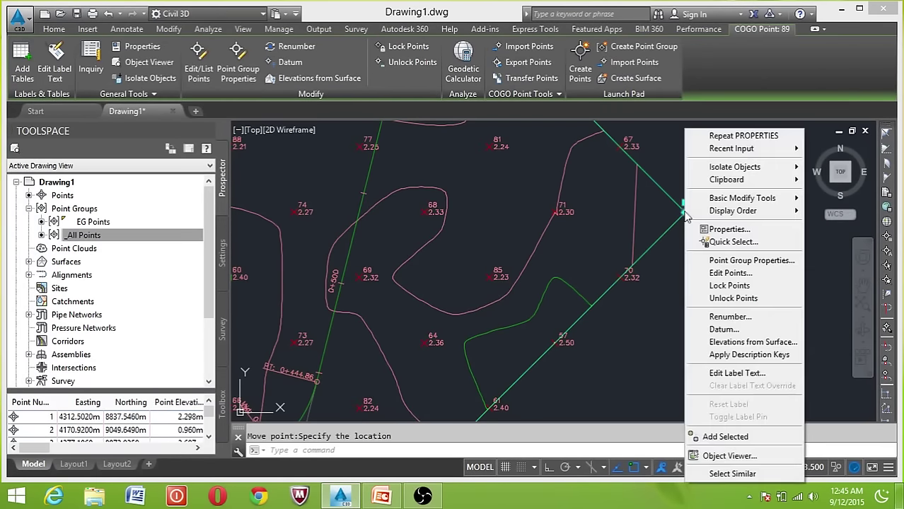
pyautogui.click(704, 231)
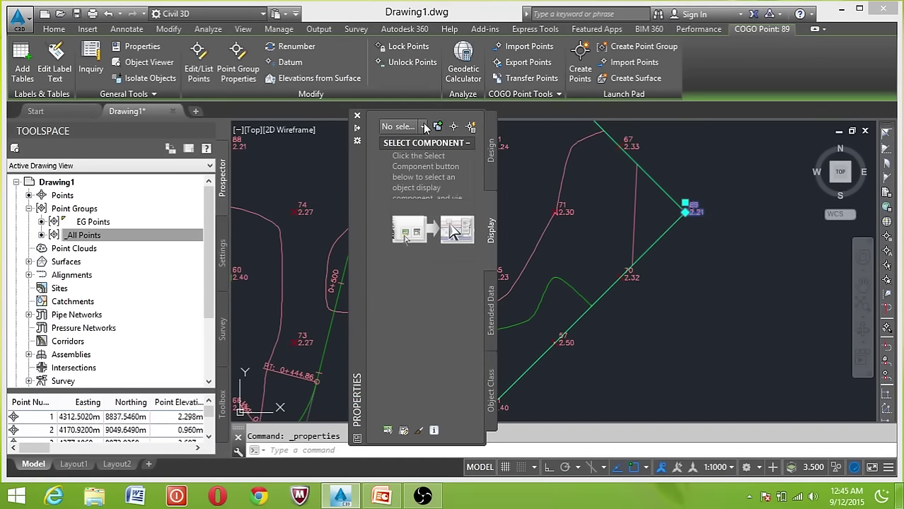
pyautogui.click(423, 127)
pyautogui.click(422, 142)
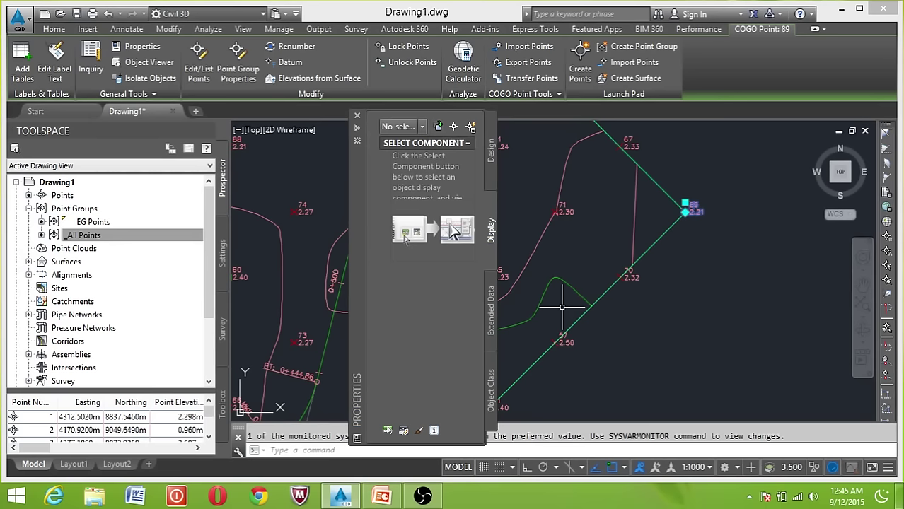
pyautogui.click(357, 115)
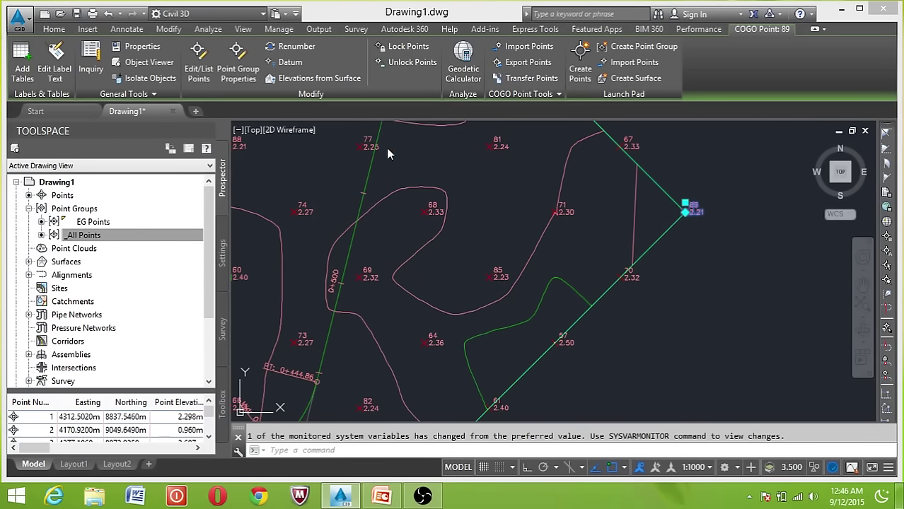
pyautogui.press('Escape')
pyautogui.write('l')
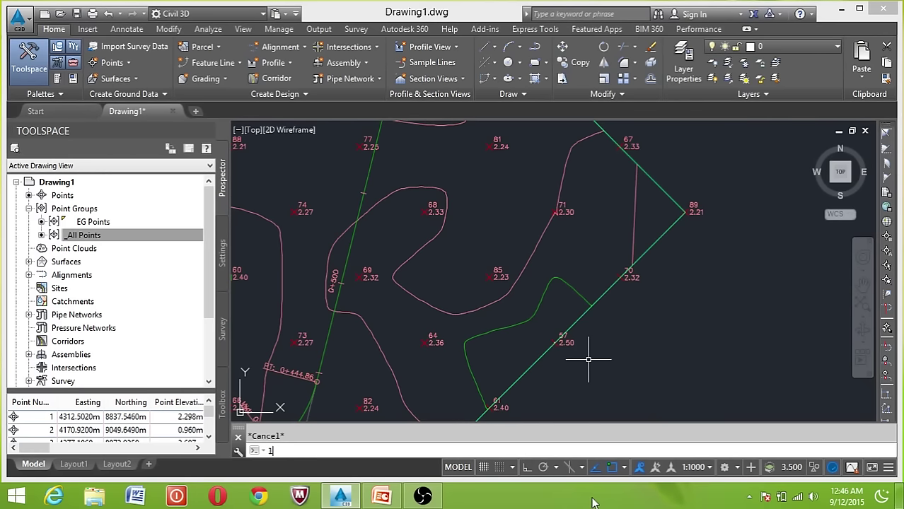
# Draw a short two-point line to the right of the contour plan and select it
pyautogui.press('Return')
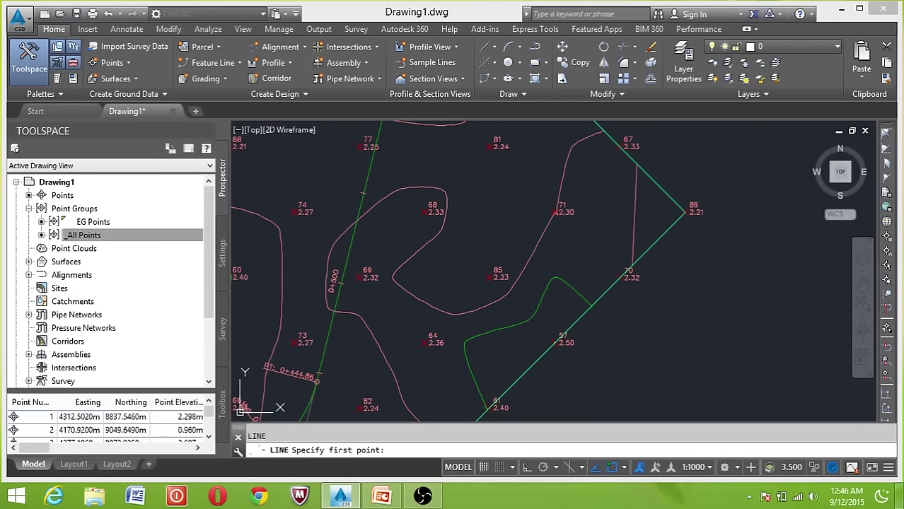
pyautogui.click(711, 351)
pyautogui.click(753, 253)
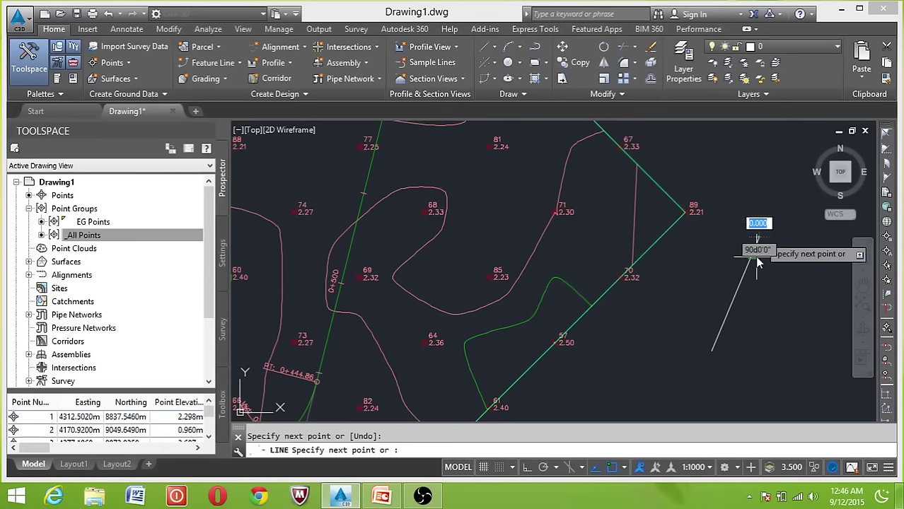
pyautogui.press('Escape')
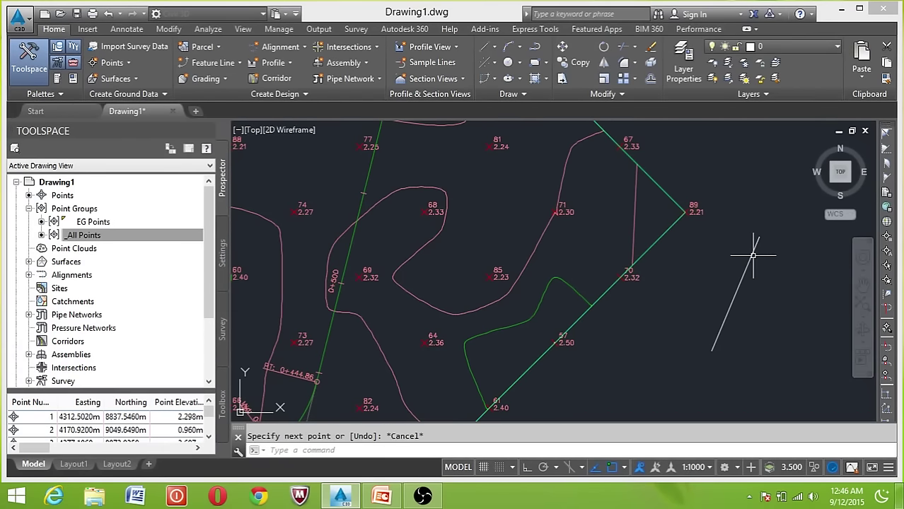
pyautogui.click(753, 249)
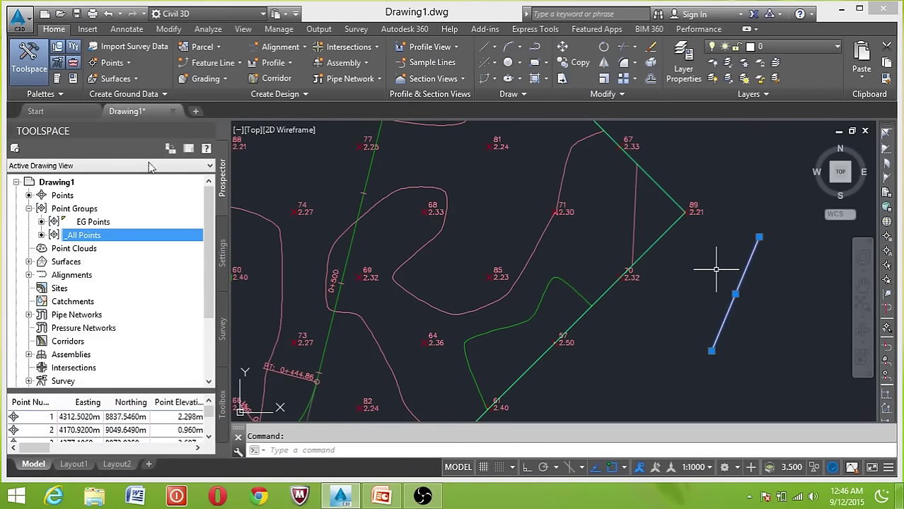
pyautogui.click(71, 80)
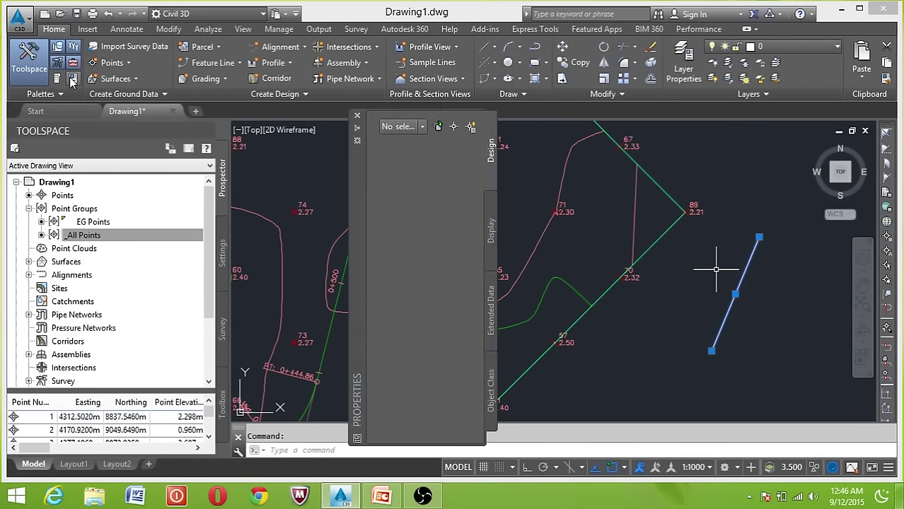
pyautogui.click(403, 127)
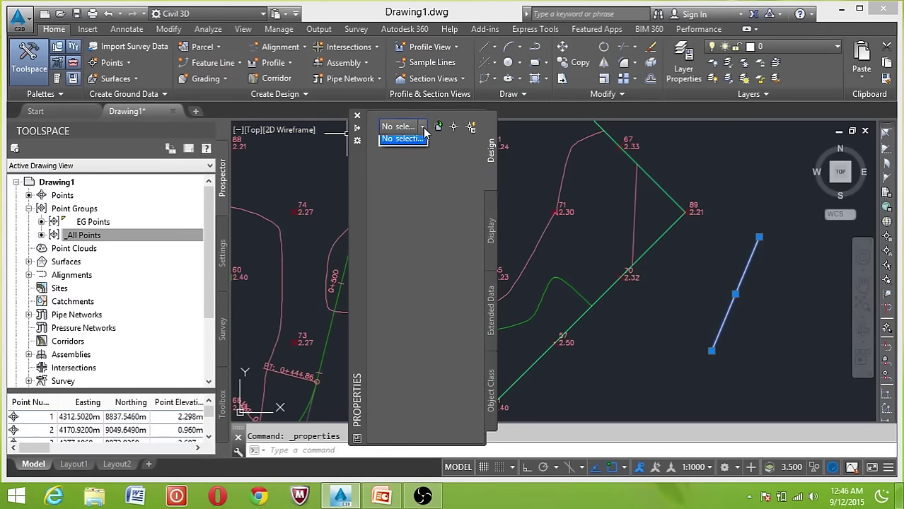
pyautogui.click(401, 142)
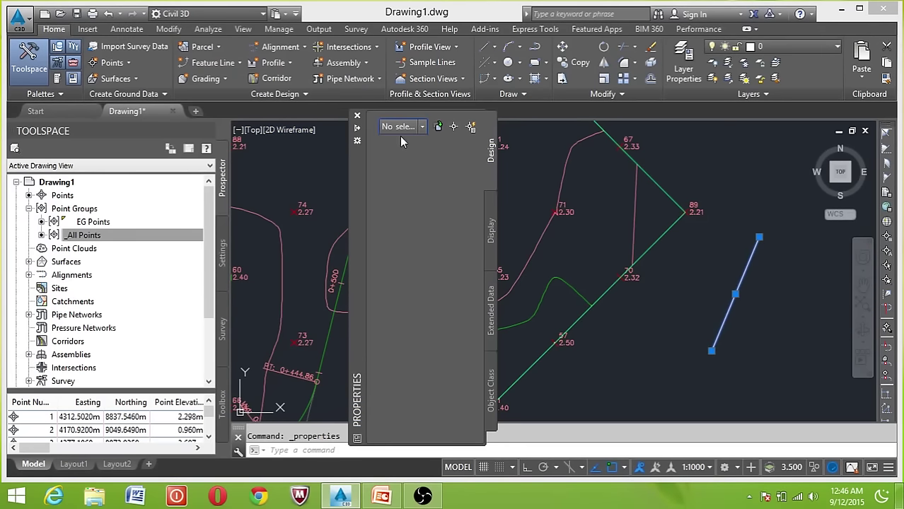
pyautogui.click(357, 118)
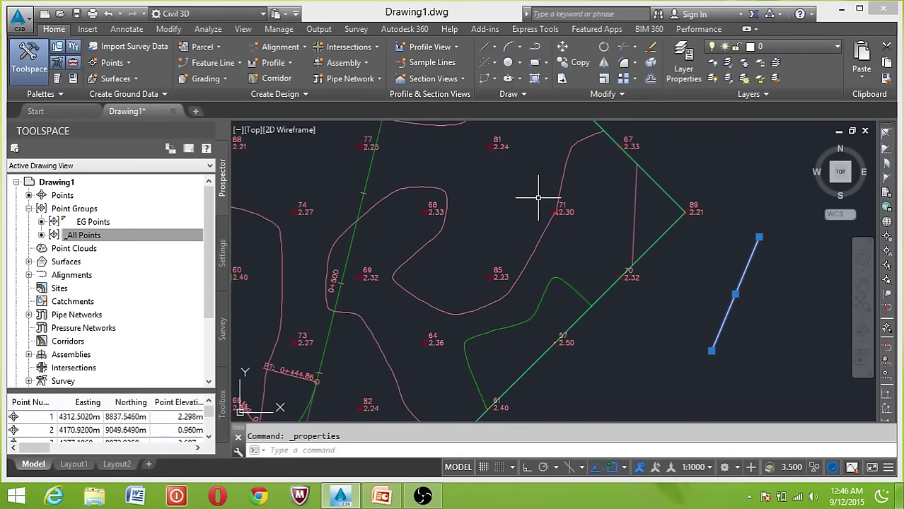
pyautogui.press('Escape')
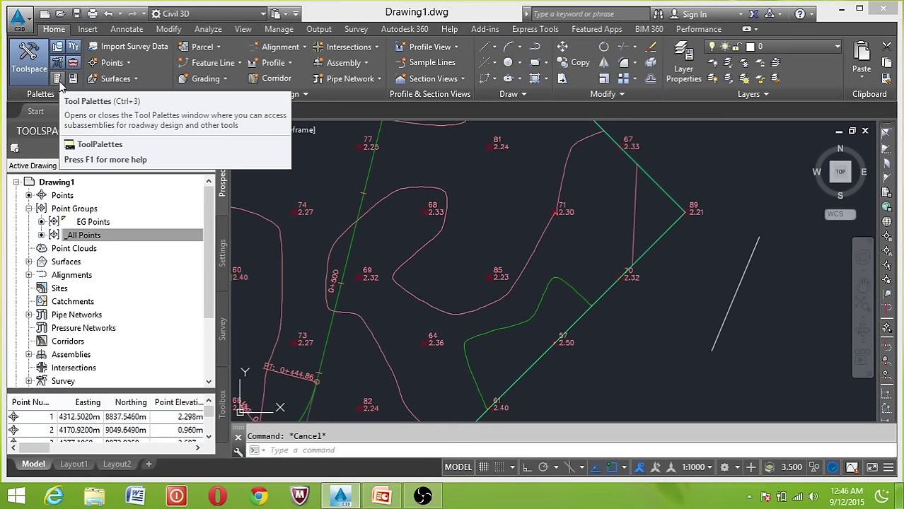
# Open the Civil Metric Subassemblies palettes, float them at the drawing's right, and stretch them taller
pyautogui.click(60, 83)
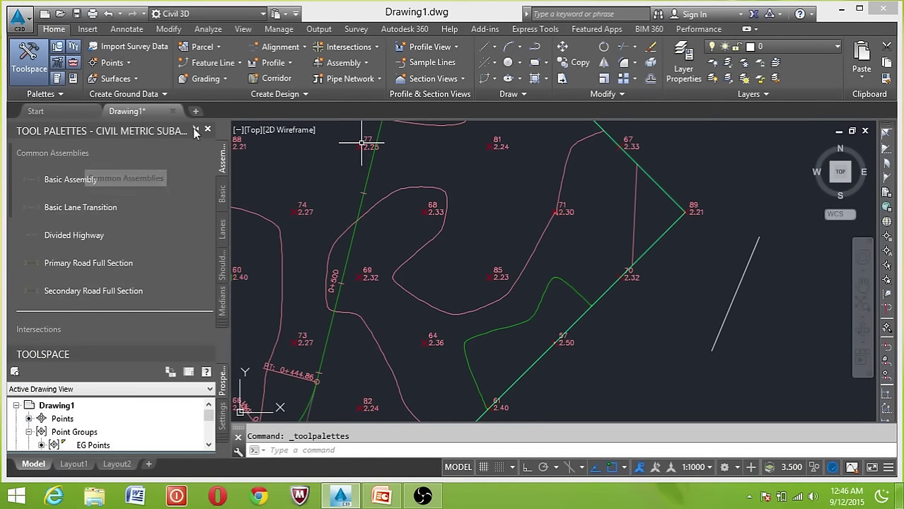
pyautogui.moveTo(107, 130)
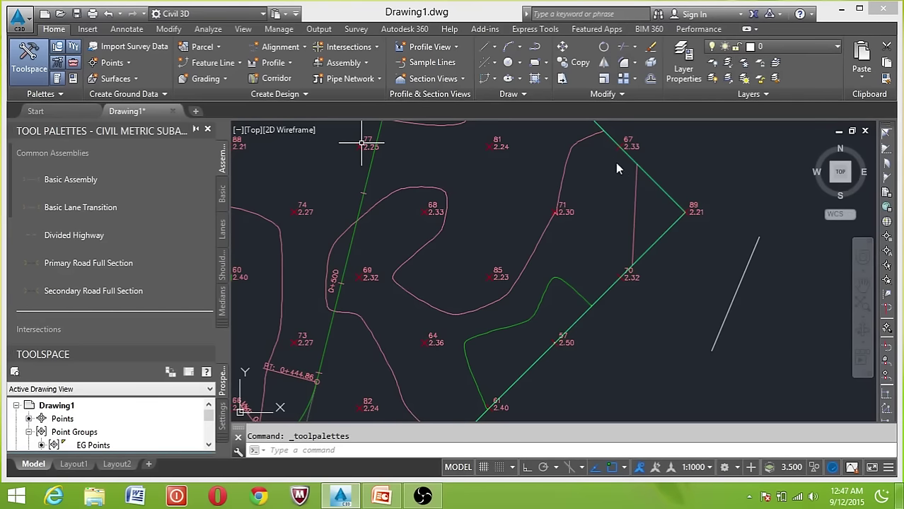
pyautogui.moveTo(612, 174); pyautogui.dragTo(615, 164)
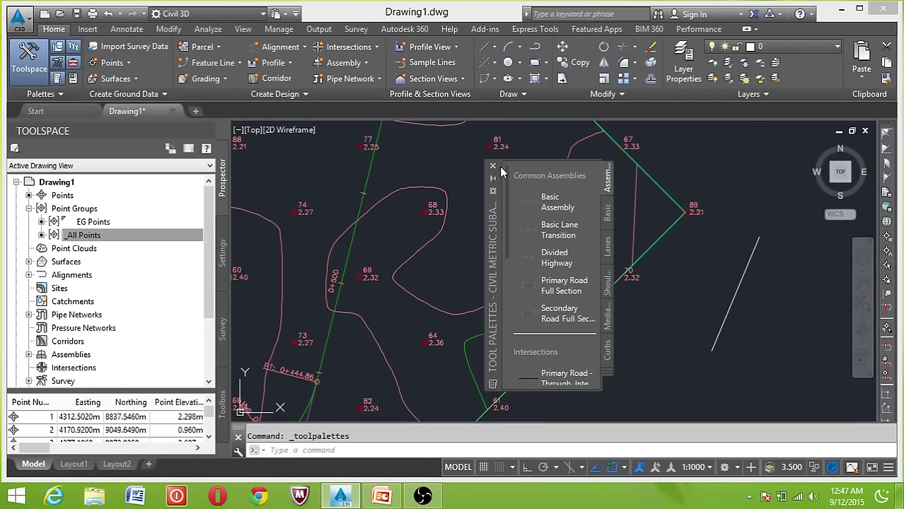
pyautogui.moveTo(502, 169); pyautogui.dragTo(754, 144)
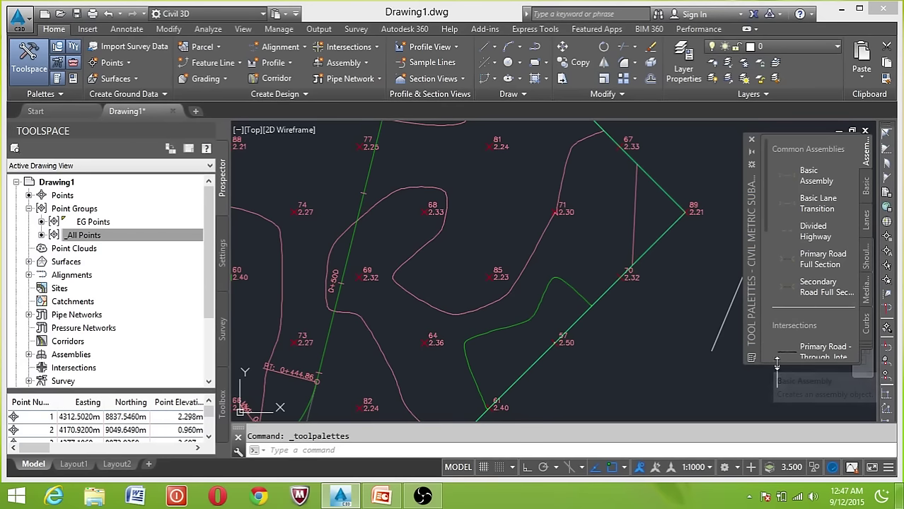
pyautogui.moveTo(777, 363); pyautogui.dragTo(783, 430)
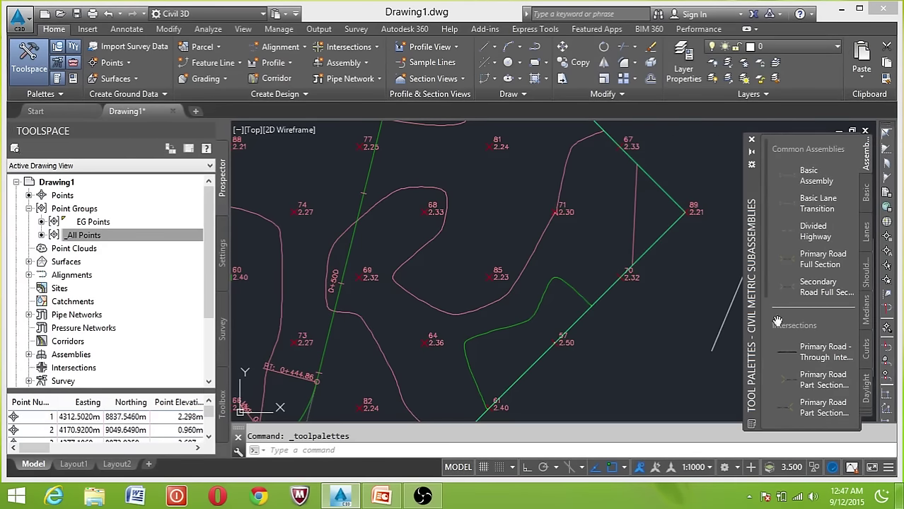
# Browse the Basic, Lanes, Shoulders, Medians and Curbs palettes, settle on Daylight, and nudge the palette left
pyautogui.click(866, 202)
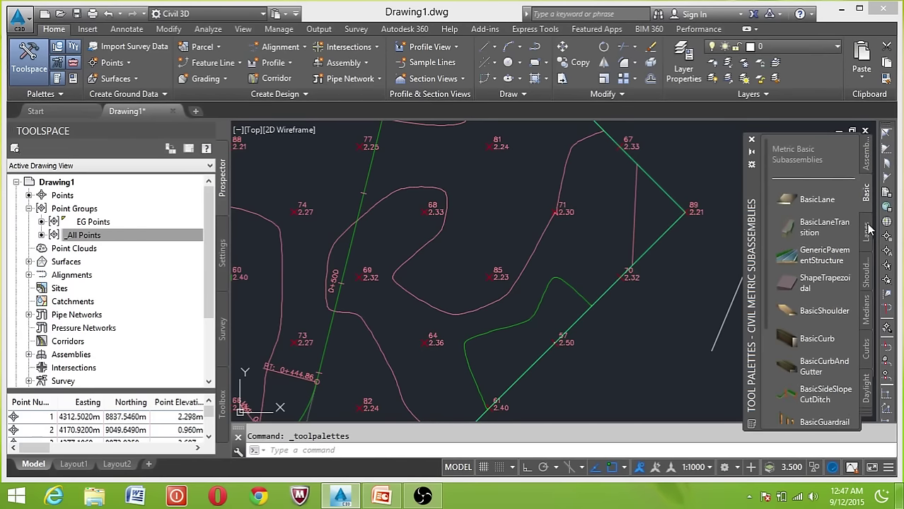
pyautogui.click(869, 228)
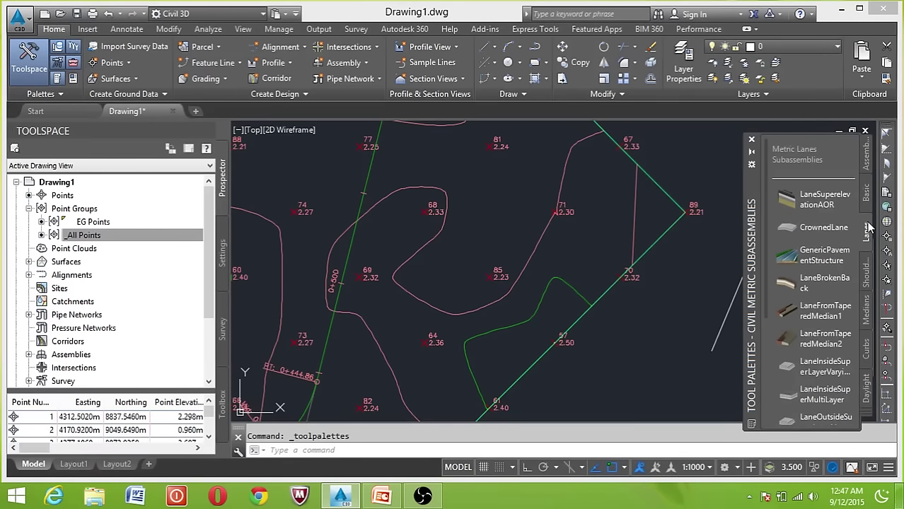
pyautogui.click(864, 288)
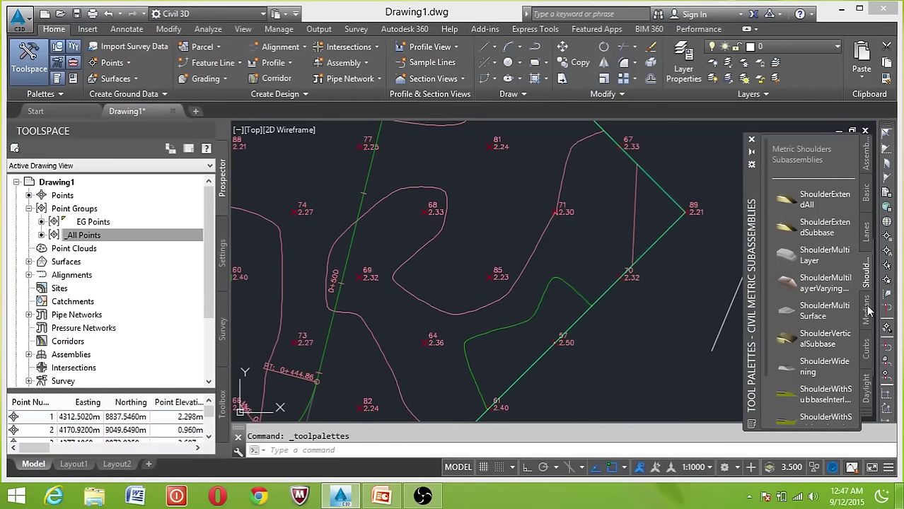
pyautogui.click(868, 315)
pyautogui.click(867, 350)
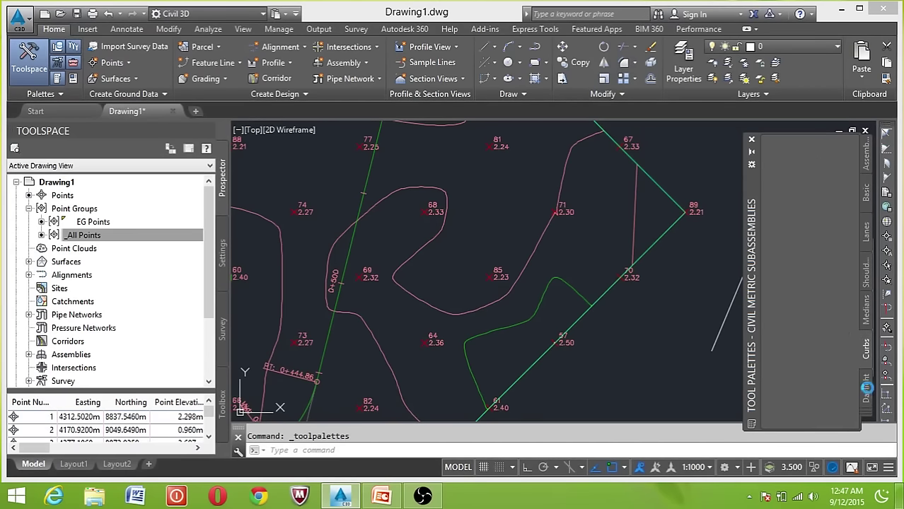
pyautogui.click(867, 389)
pyautogui.click(869, 418)
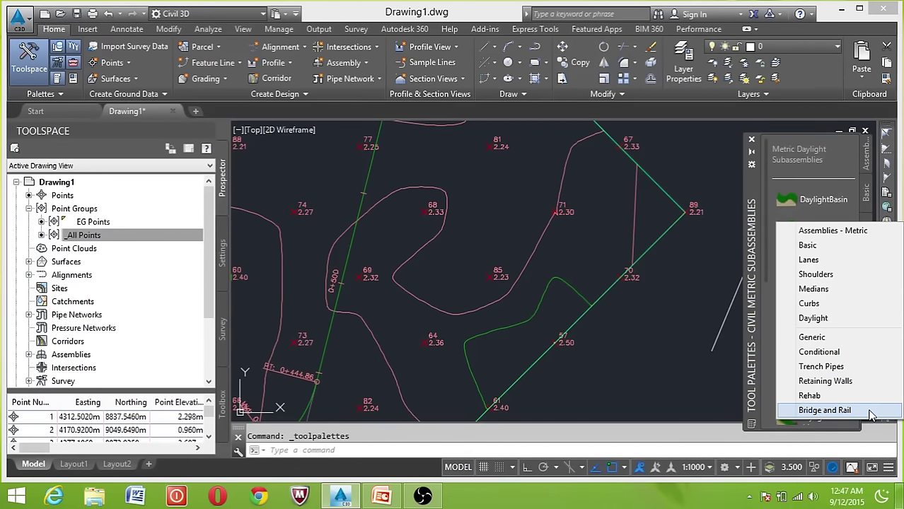
pyautogui.click(730, 259)
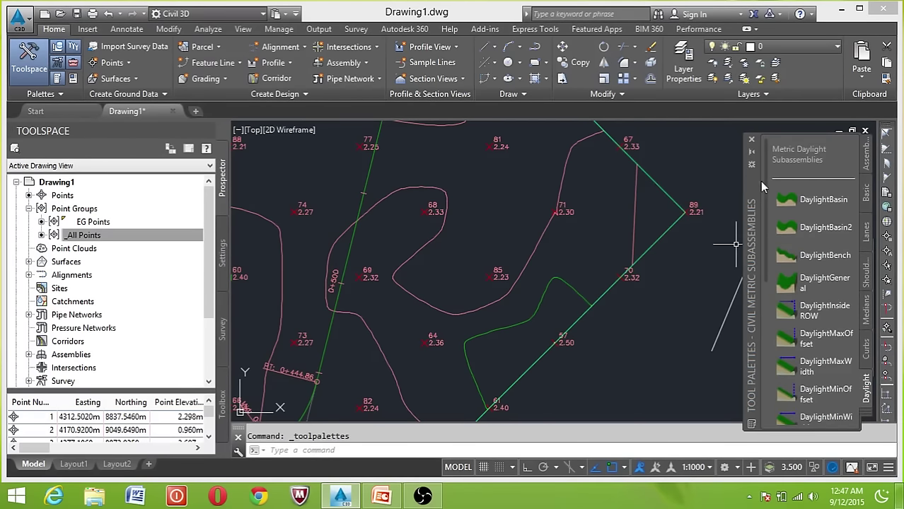
pyautogui.moveTo(757, 184); pyautogui.dragTo(690, 183)
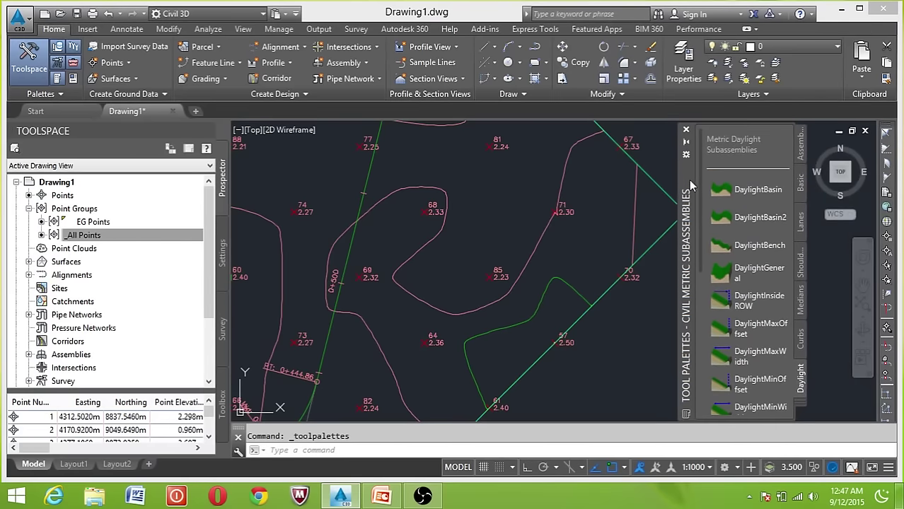
pyautogui.rightClick(756, 191)
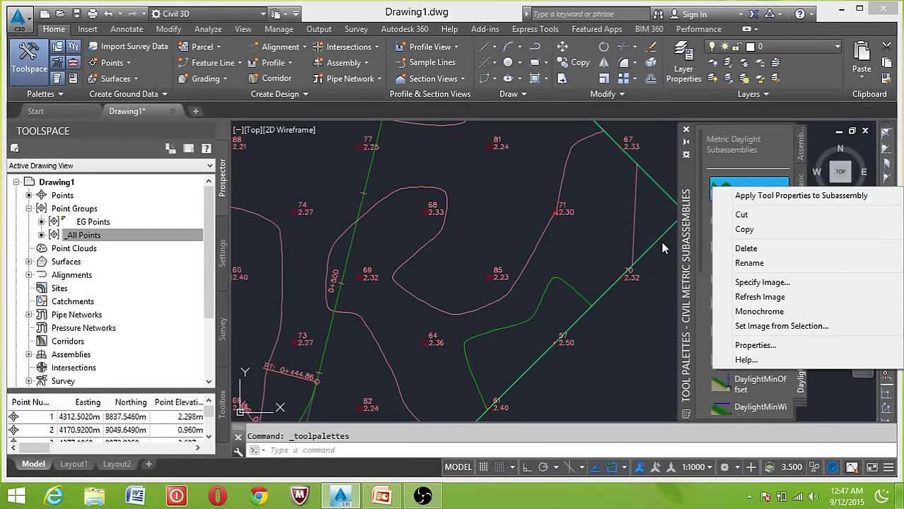
pyautogui.click(692, 183)
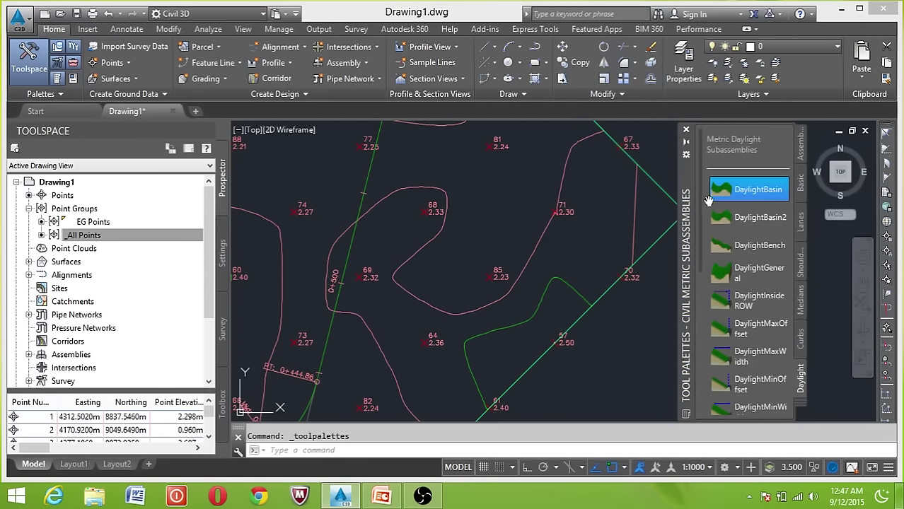
pyautogui.rightClick(757, 219)
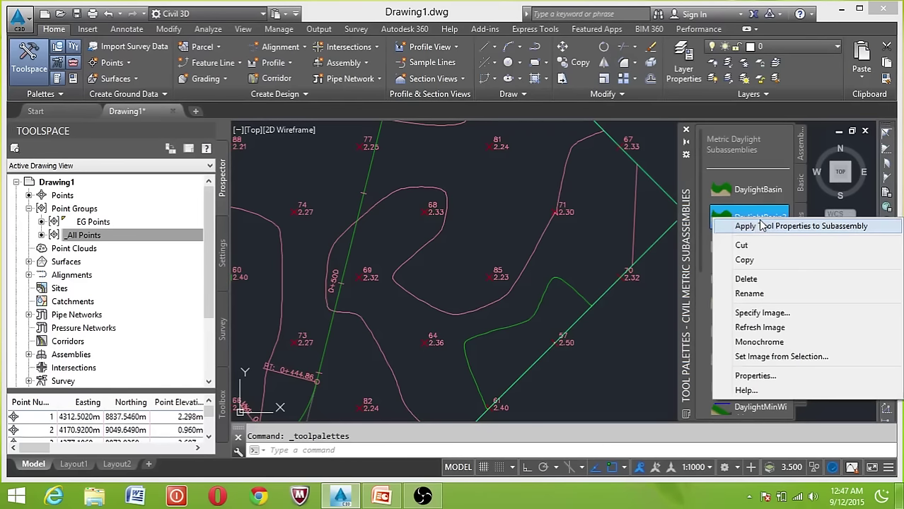
pyautogui.click(692, 176)
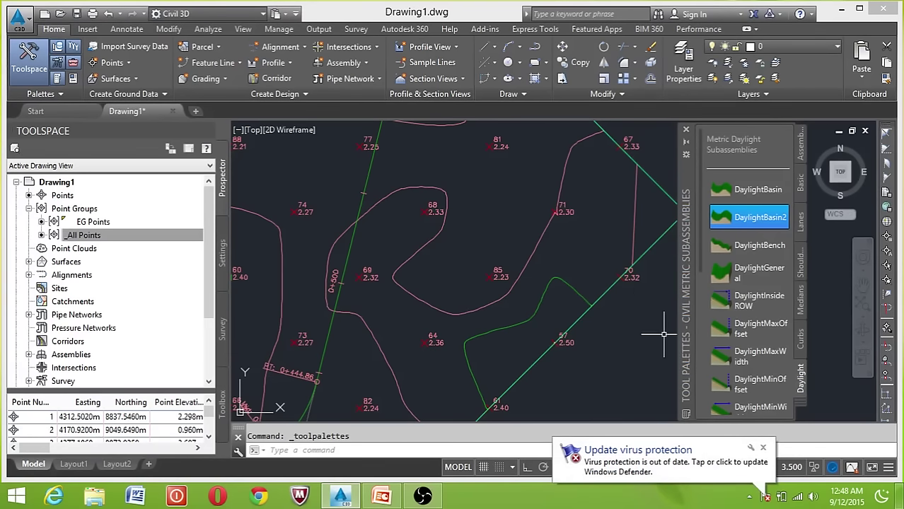
# Open Options from the right-click menu and select the Tool Palettes File Locations ToolPalette folder path
pyautogui.rightClick(627, 338)
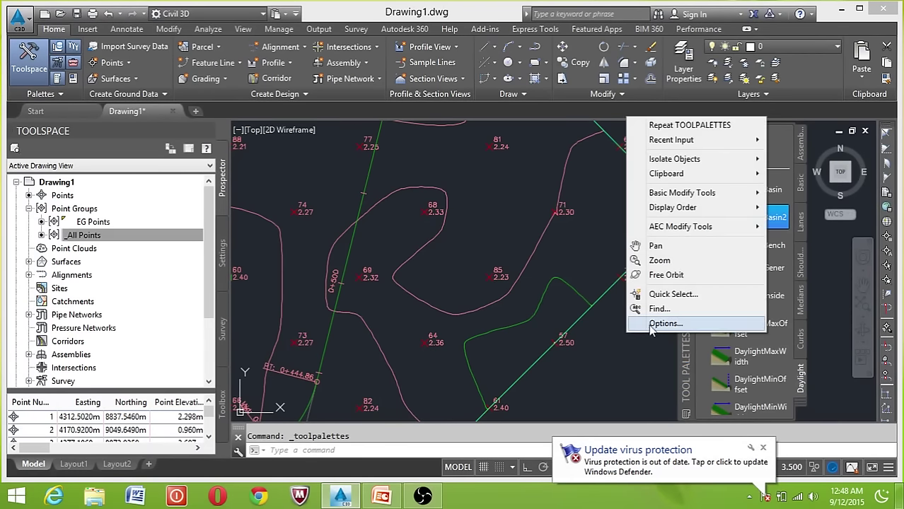
pyautogui.click(655, 324)
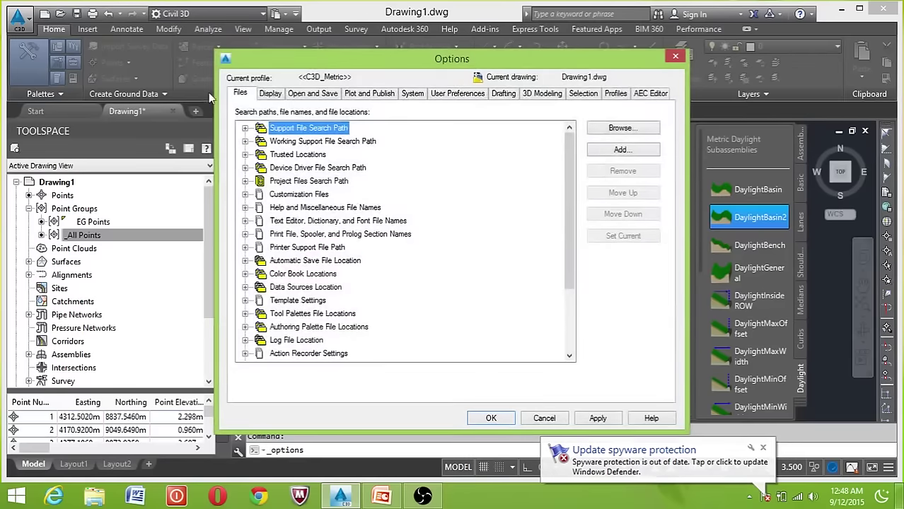
pyautogui.click(245, 314)
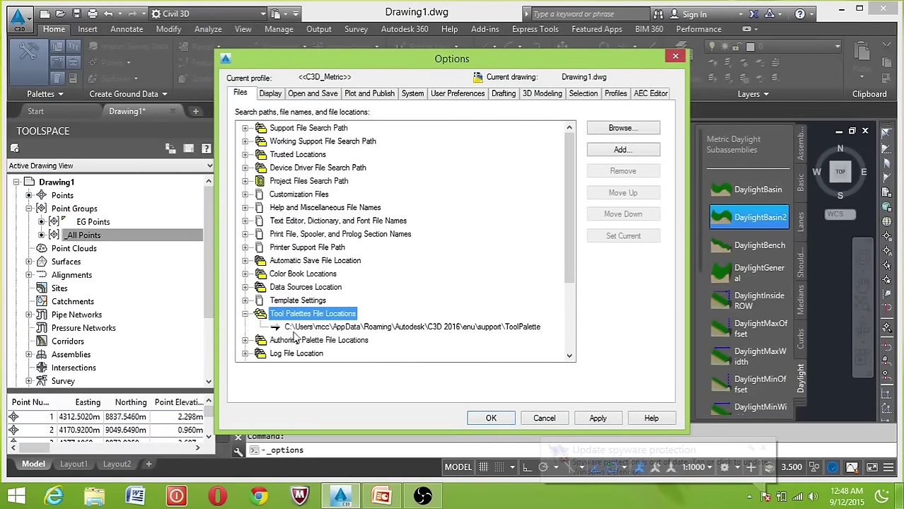
pyautogui.click(368, 327)
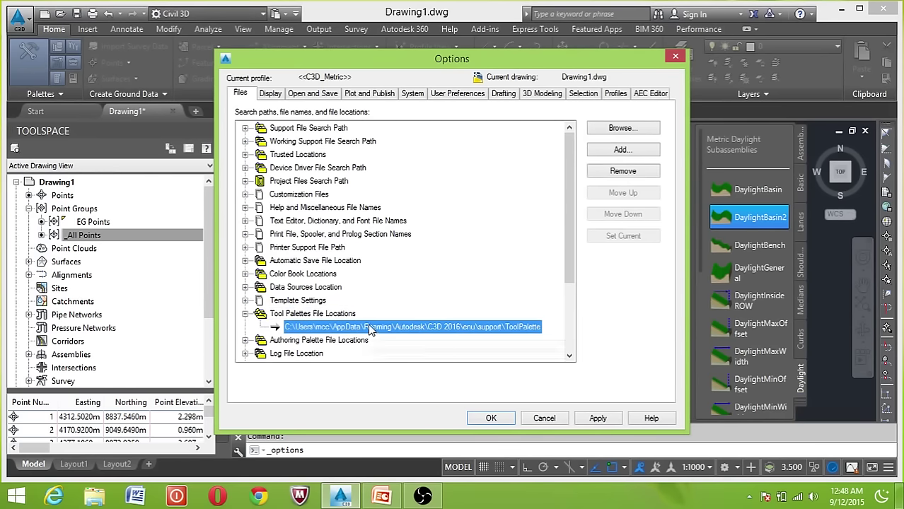
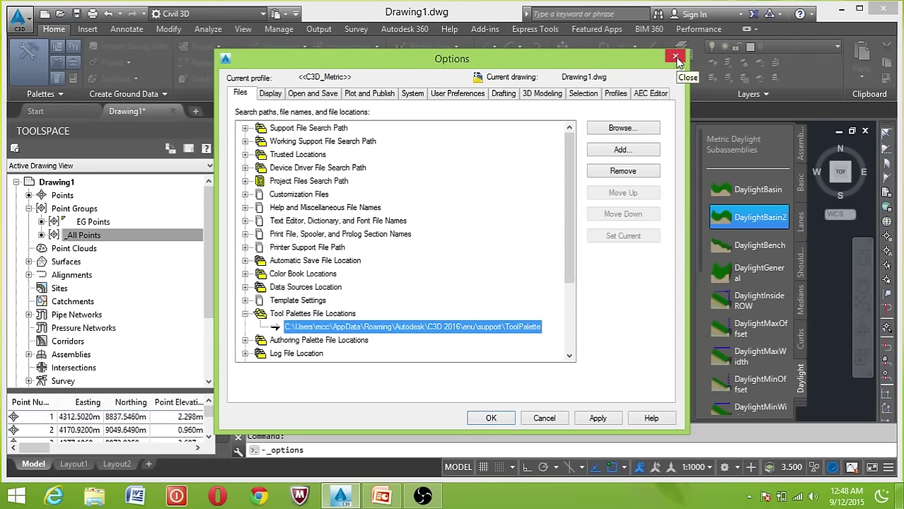
# Close the Options dialog to return to the contour drawing
pyautogui.click(677, 59)
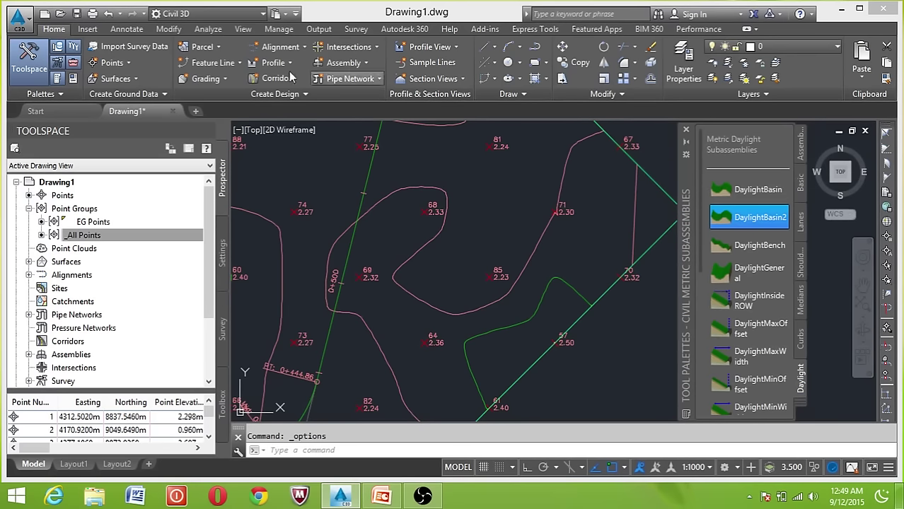
pyautogui.click(245, 29)
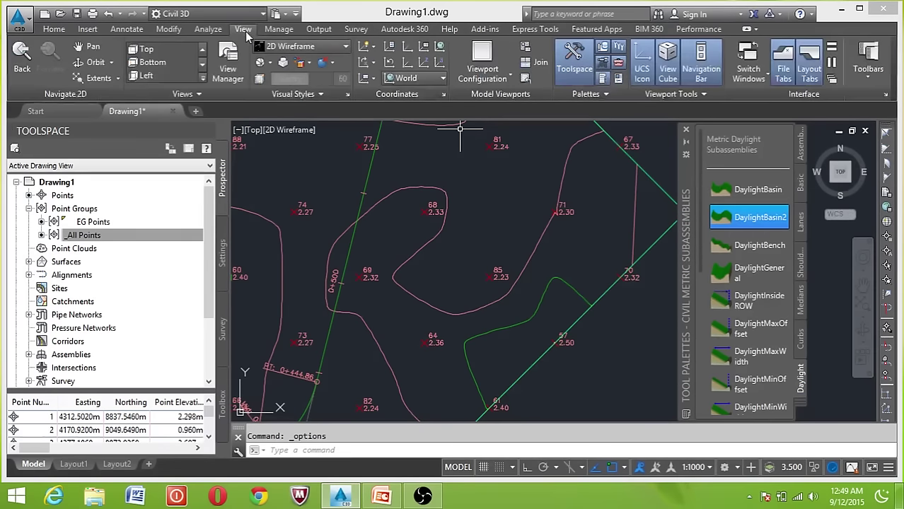
pyautogui.click(877, 81)
pyautogui.moveTo(860, 128)
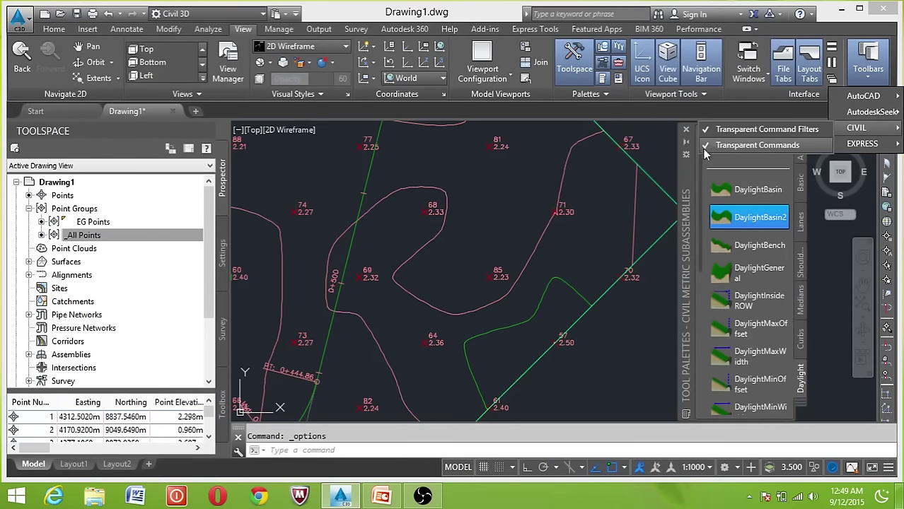
pyautogui.click(597, 218)
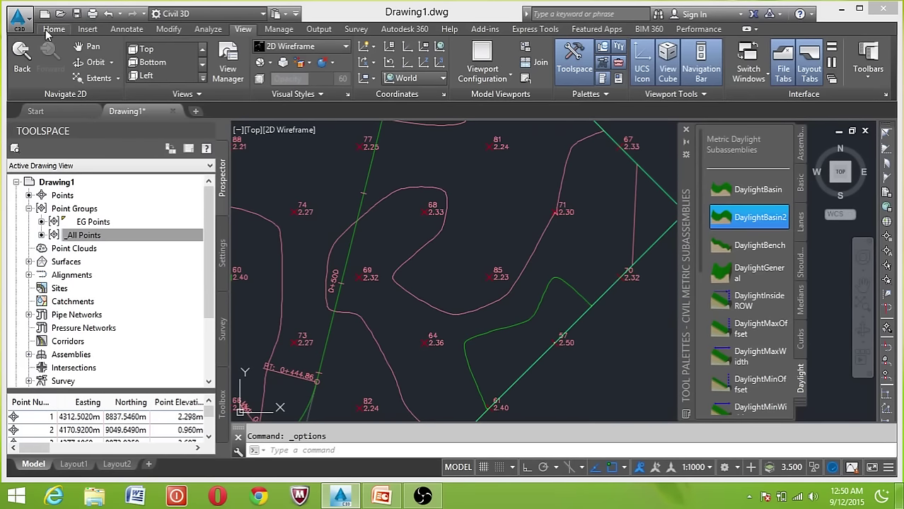
pyautogui.click(53, 29)
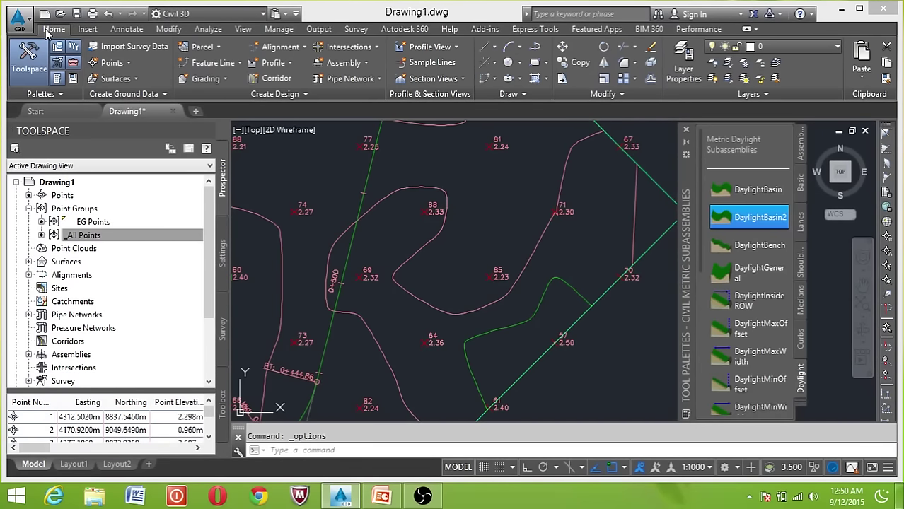
# Select the Road Alignment and open its Geometry Editor layout tools
pyautogui.click(82, 238)
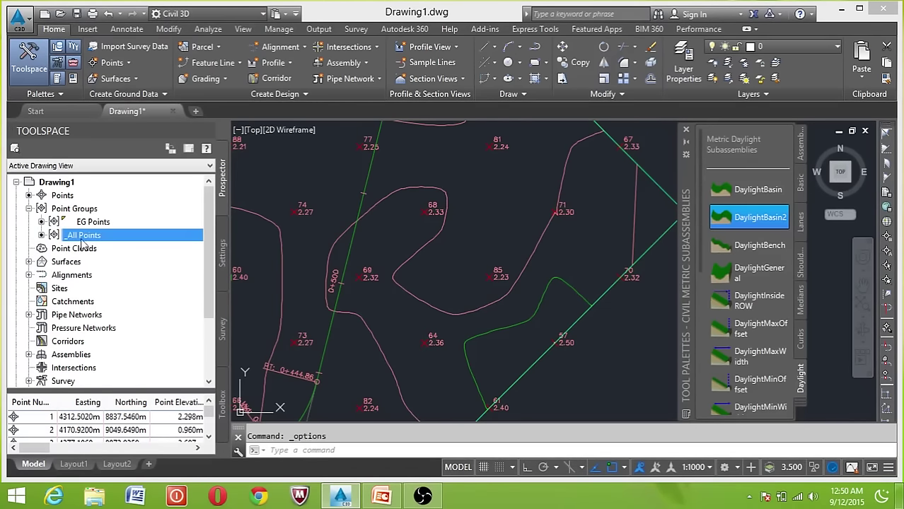
pyautogui.click(368, 170)
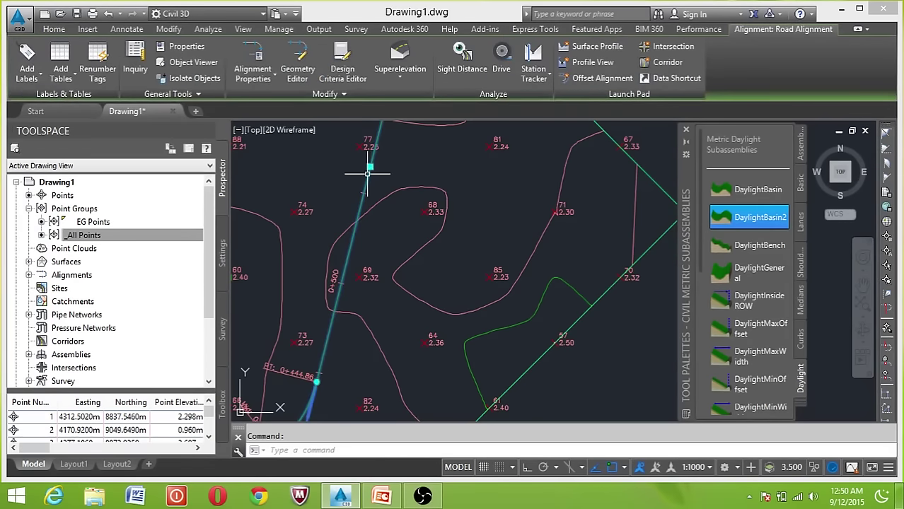
pyautogui.click(300, 76)
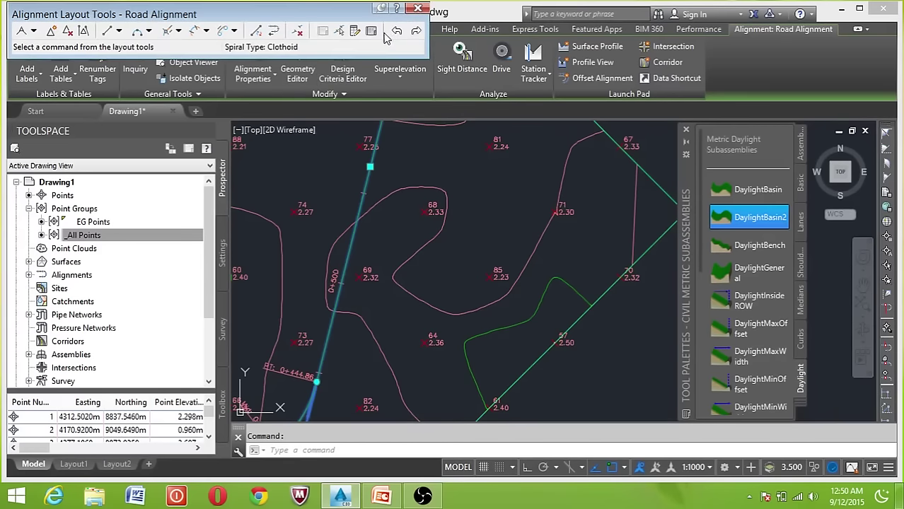
# Review the alignment's line and curve entities in the Panorama grid view, then close it
pyautogui.click(373, 32)
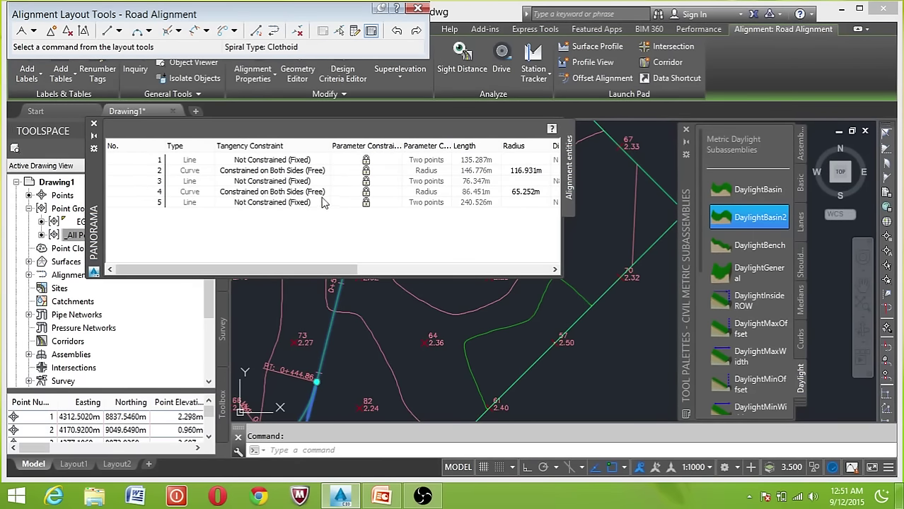
pyautogui.click(195, 161)
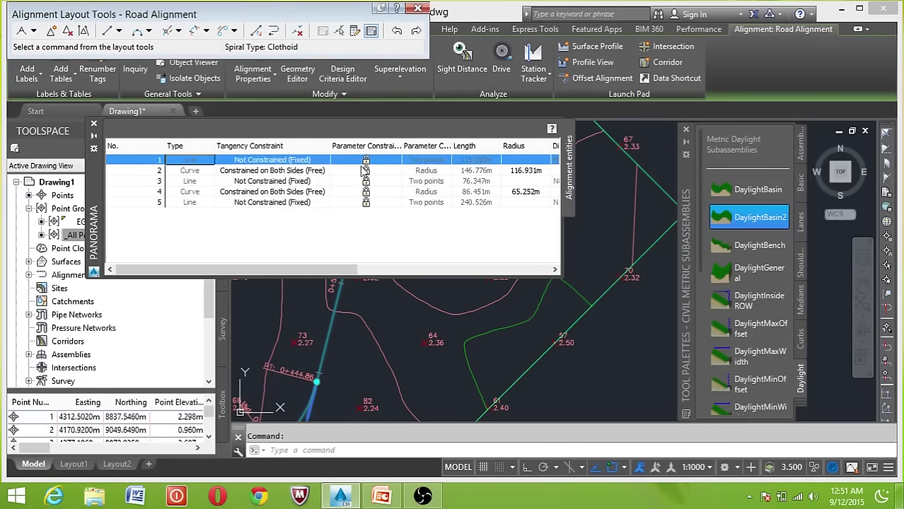
pyautogui.moveTo(220, 270); pyautogui.dragTo(318, 275)
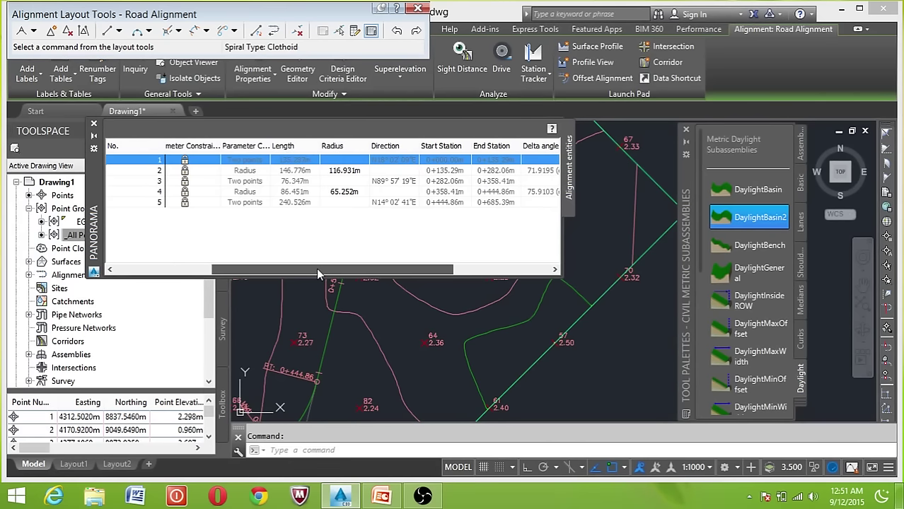
pyautogui.scroll(-2, 316, 268)
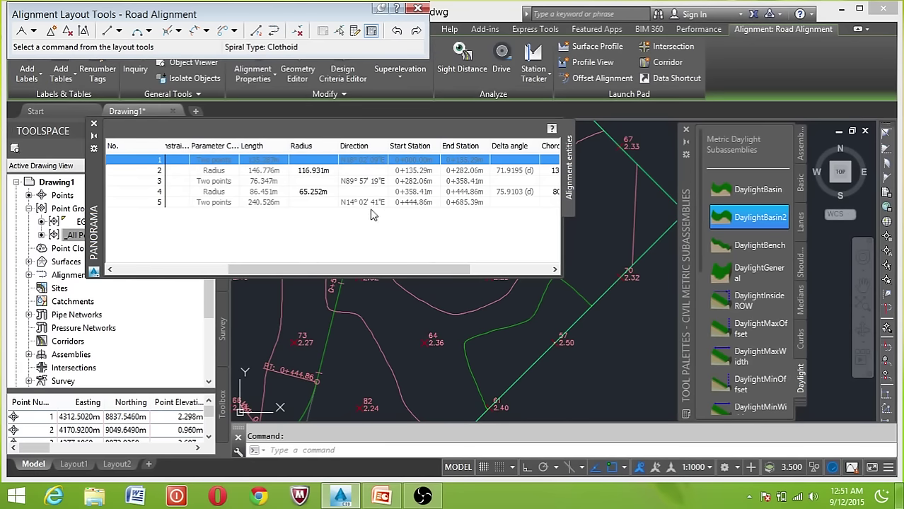
pyautogui.moveTo(369, 270); pyautogui.dragTo(456, 270)
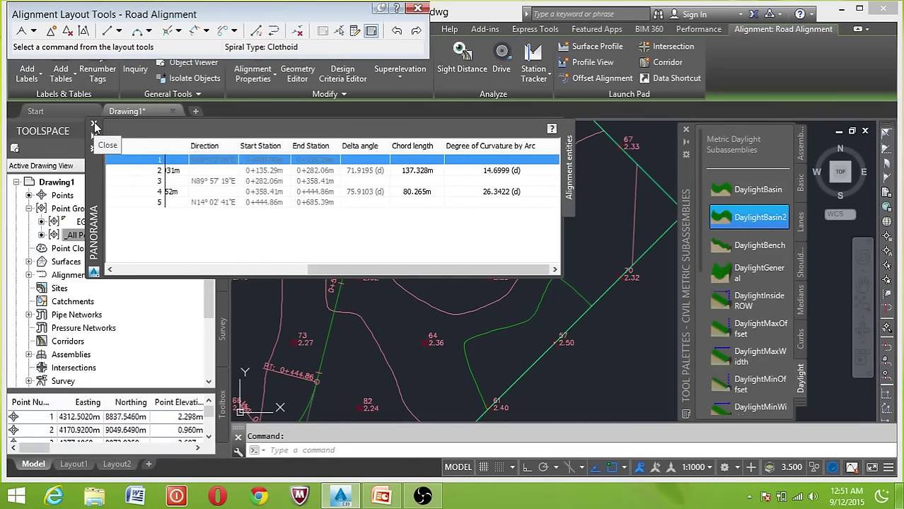
pyautogui.click(94, 125)
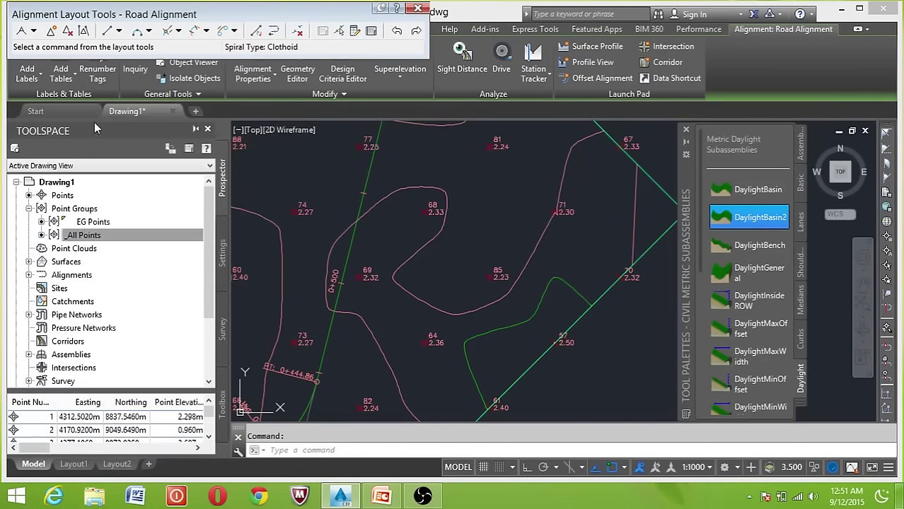
# Close the Alignment Layout Tools, reselect the EG Surface, and expand the Home tab's Palettes panel
pyautogui.click(343, 230)
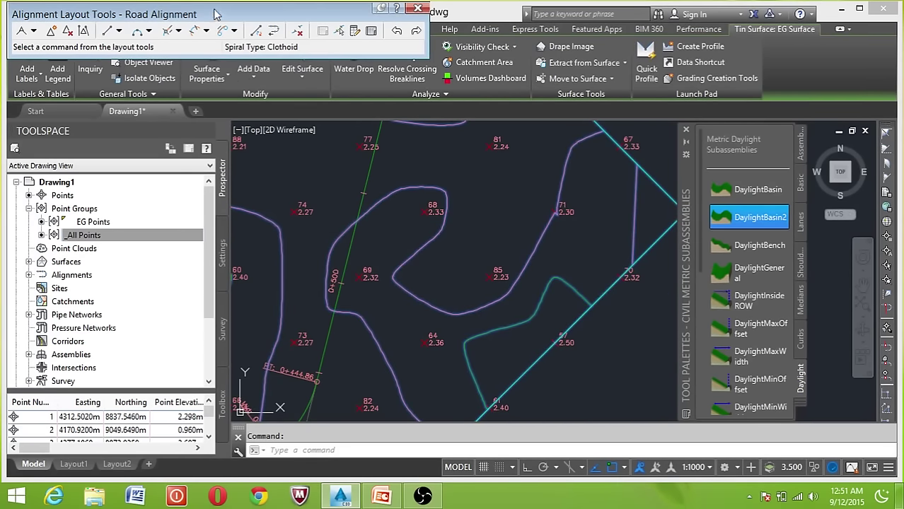
pyautogui.click(417, 8)
pyautogui.press('Escape')
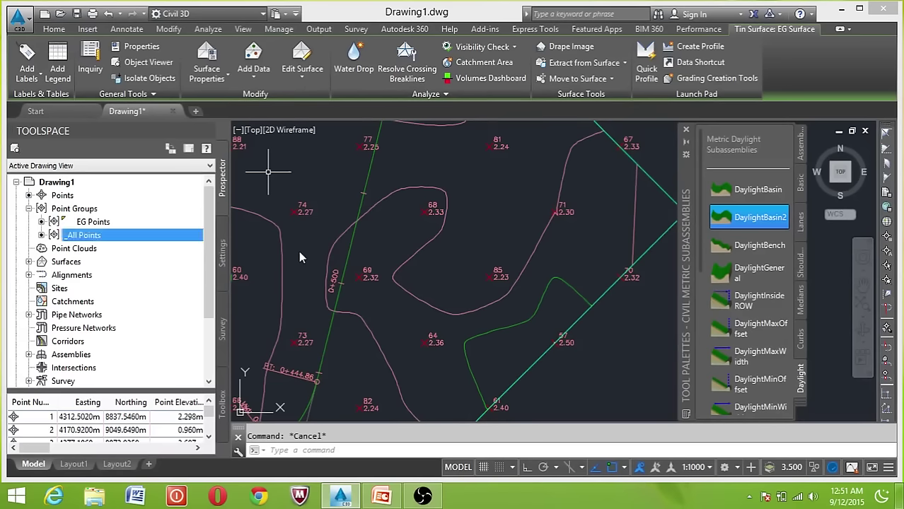
pyautogui.click(337, 235)
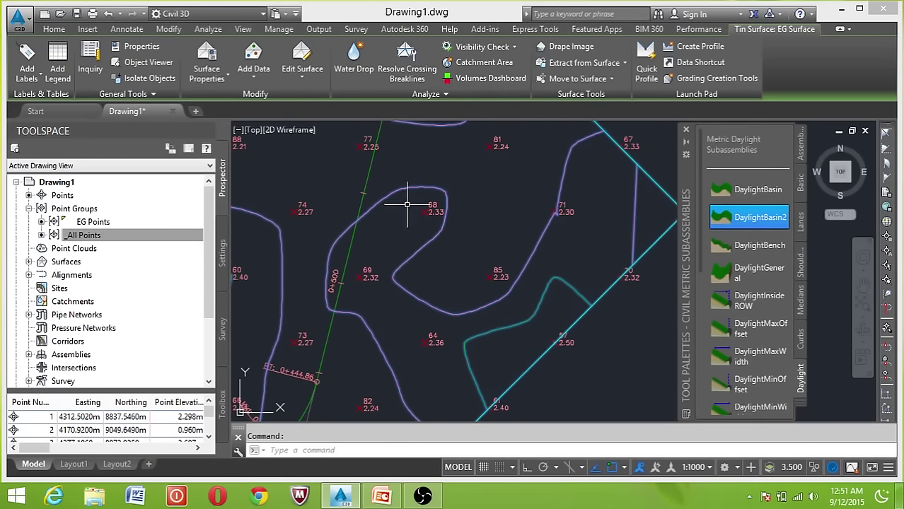
pyautogui.moveTo(421, 278)
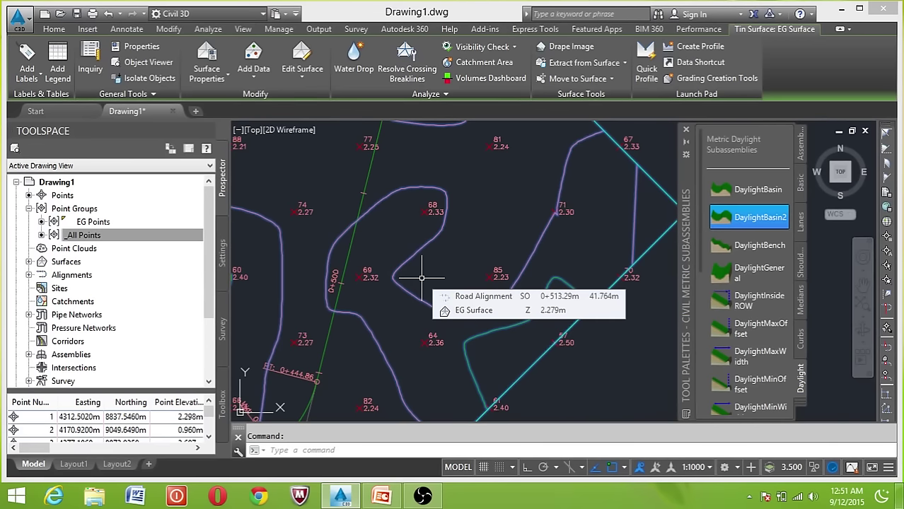
pyautogui.click(57, 30)
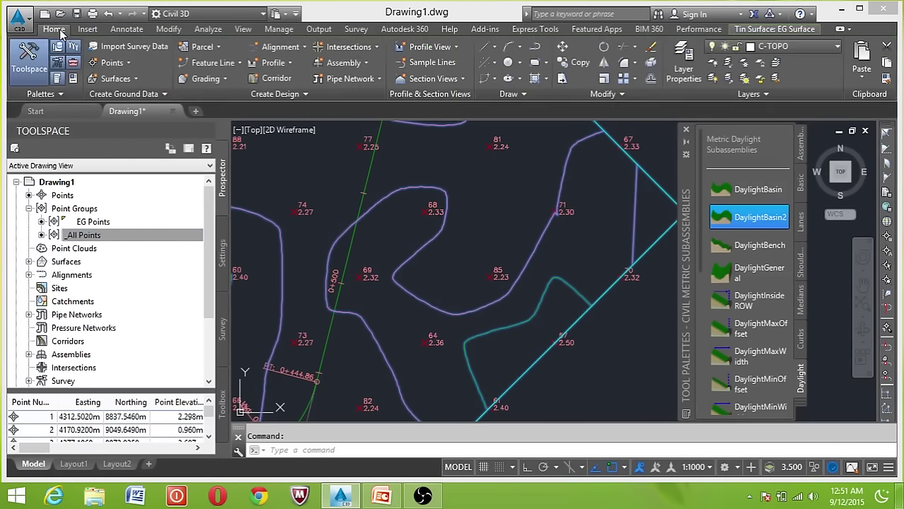
pyautogui.click(43, 94)
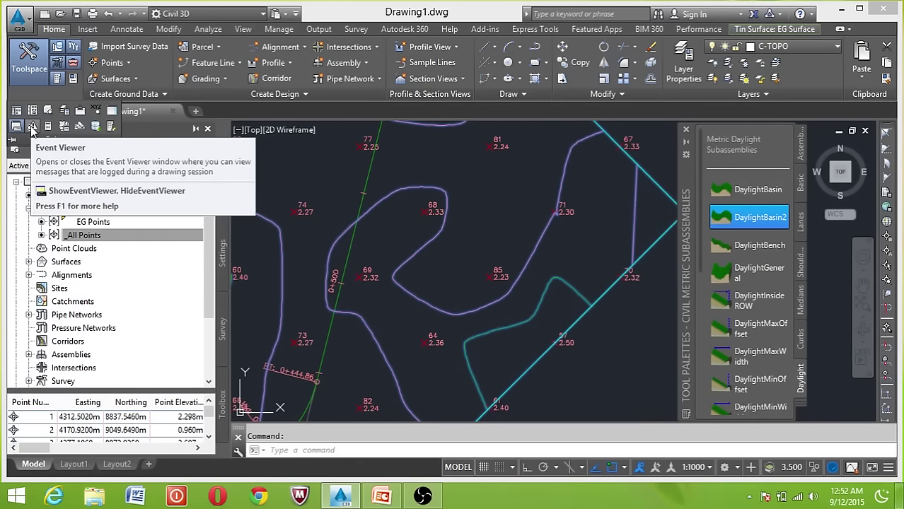
# Open the Event Viewer from the Palettes panel, check its empty log, and close it
pyautogui.click(32, 127)
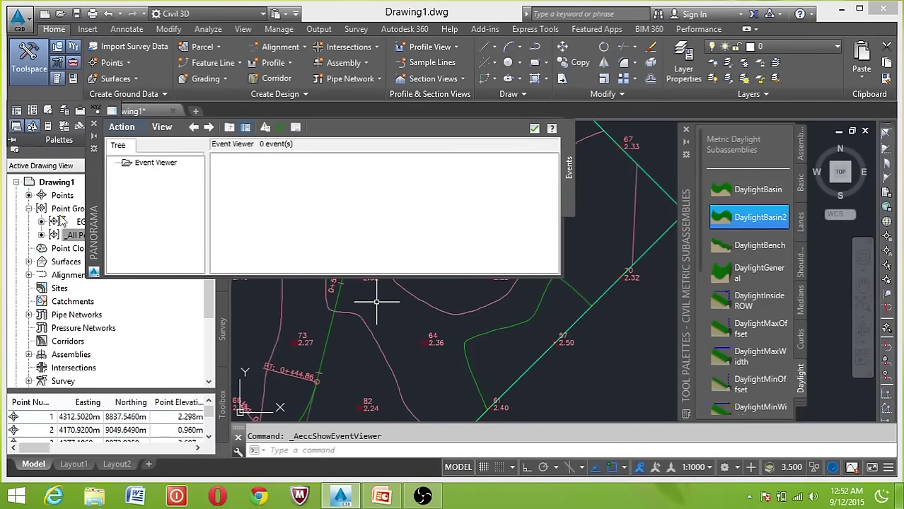
pyautogui.click(94, 126)
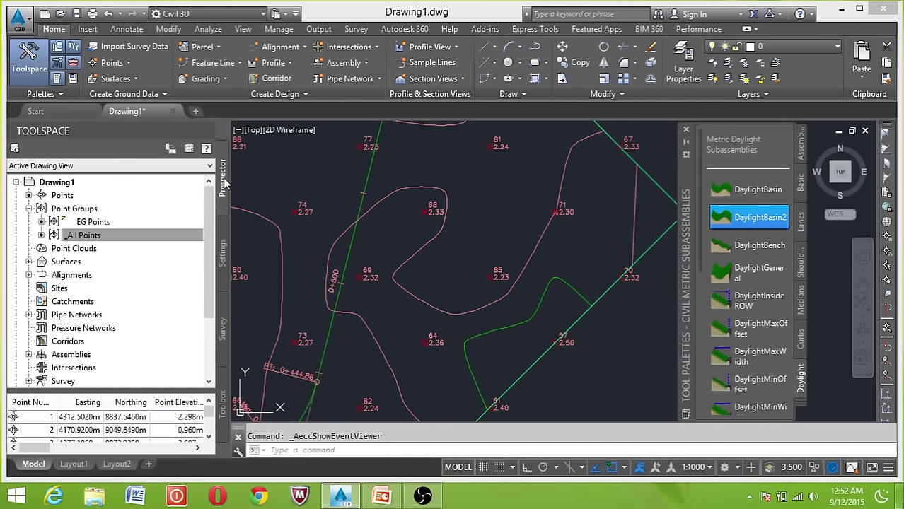
# Switch Toolspace to the Settings tab to show Drawing1's settings tree
pyautogui.click(222, 252)
pyautogui.click(225, 183)
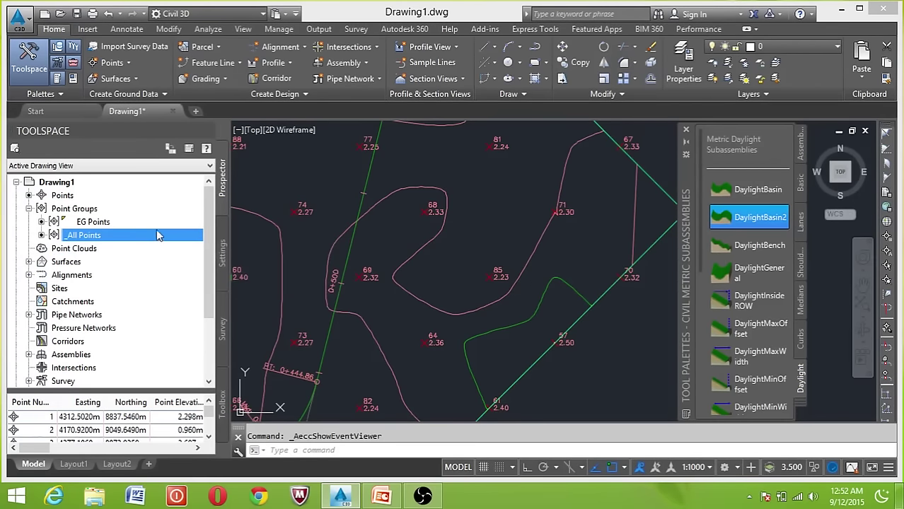
pyautogui.click(222, 253)
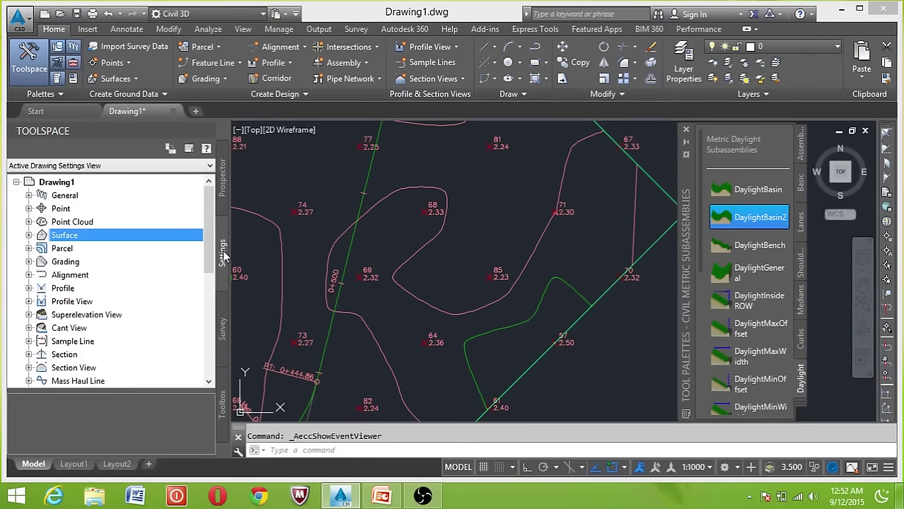